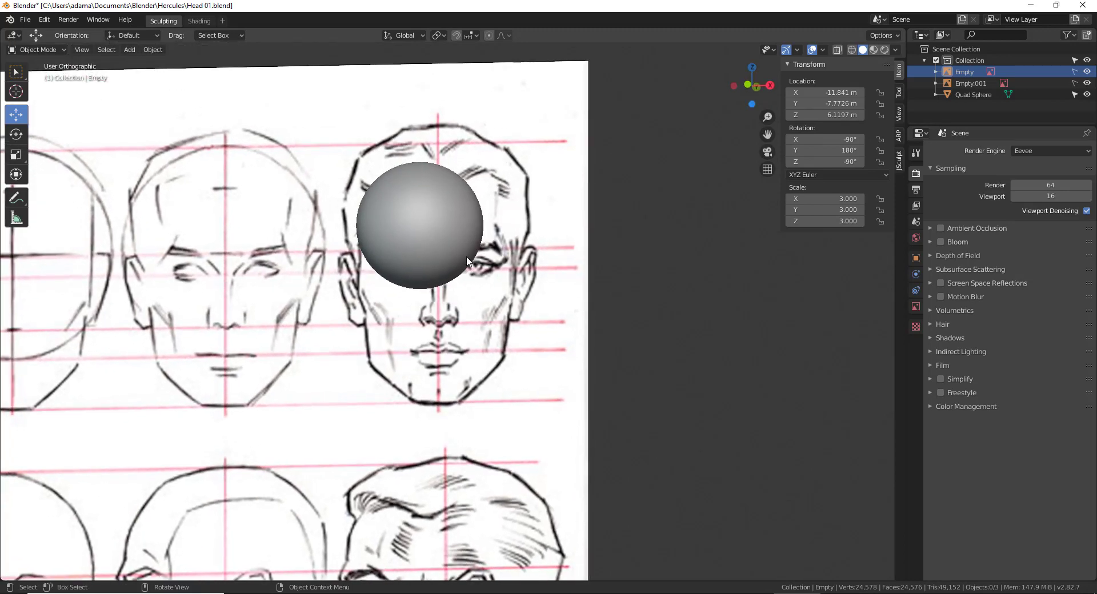
- In front view, switch the Quad Sphere to Sculpt Mode and enable the wireframe overlay
key(KP_1)
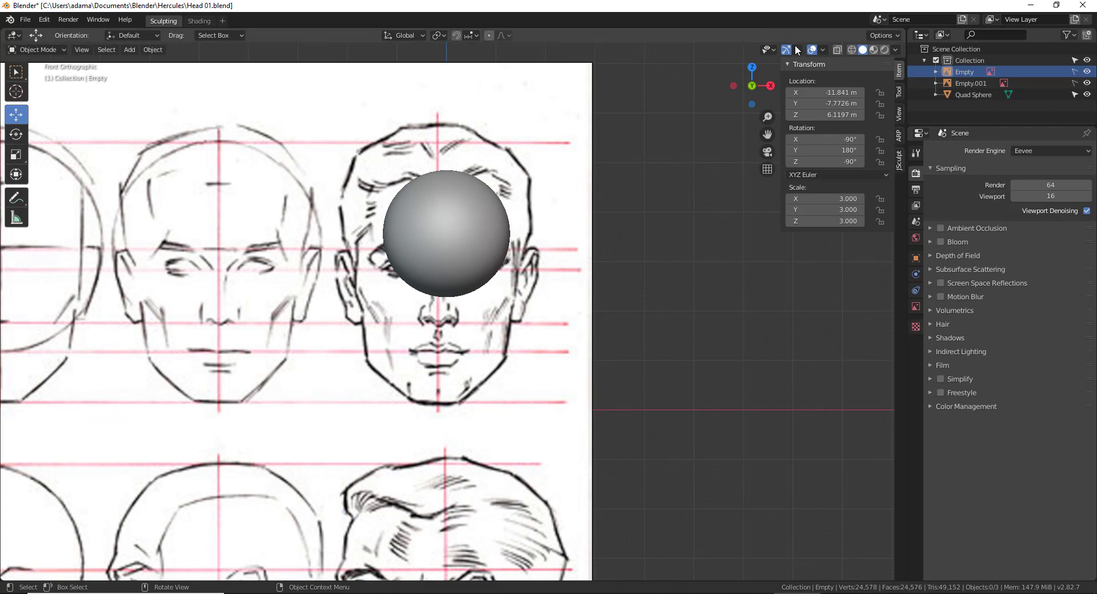
key(ctrl+Tab)
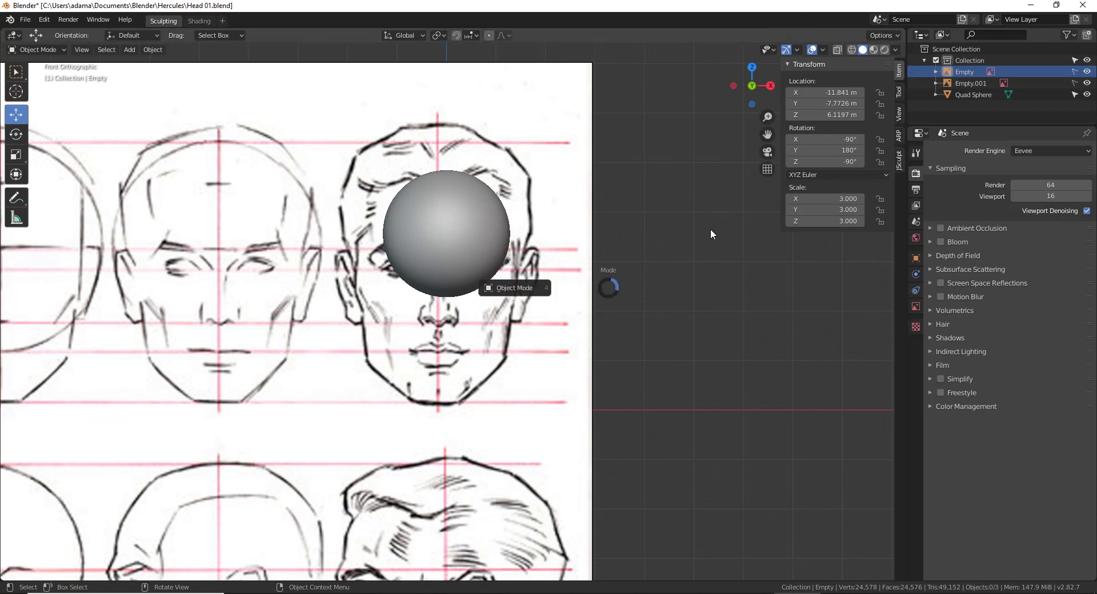
click(973, 92)
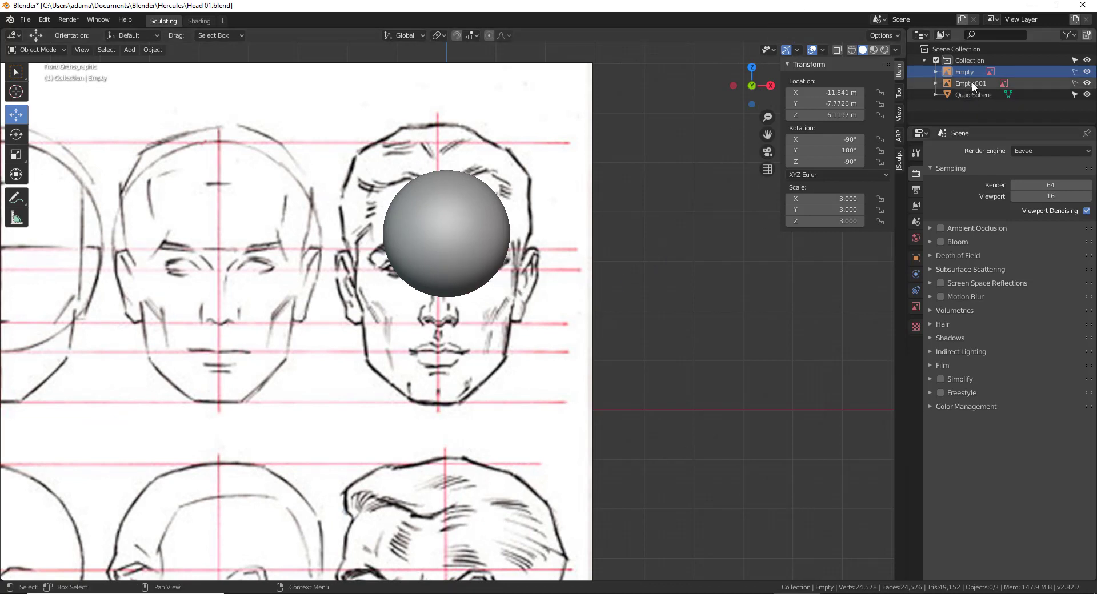
click(968, 94)
scroll(445, 213, up, 4)
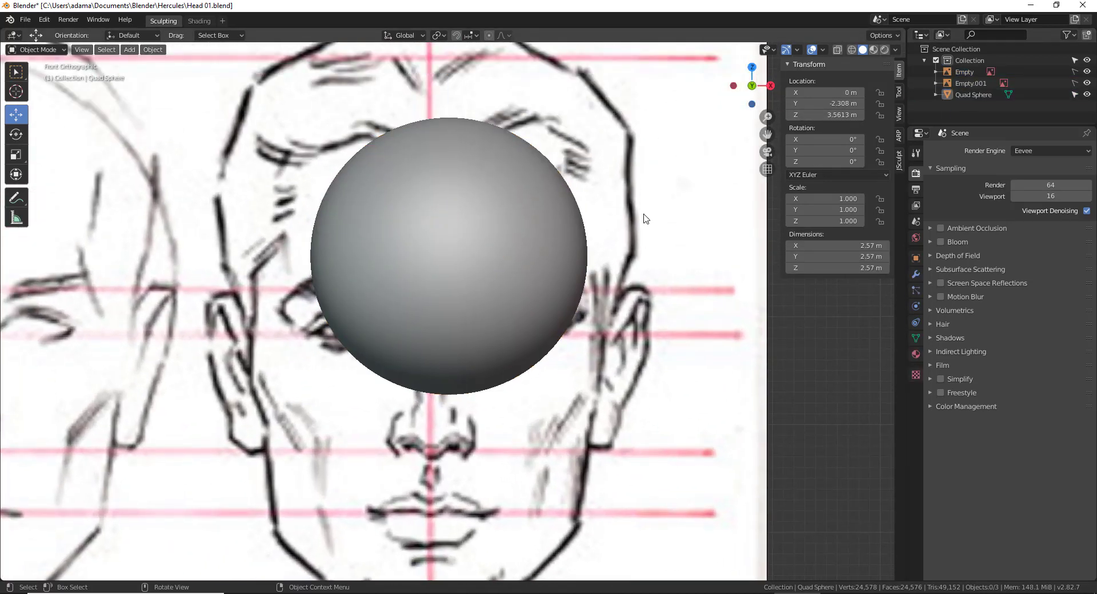
key(ctrl+Tab)
click(651, 276)
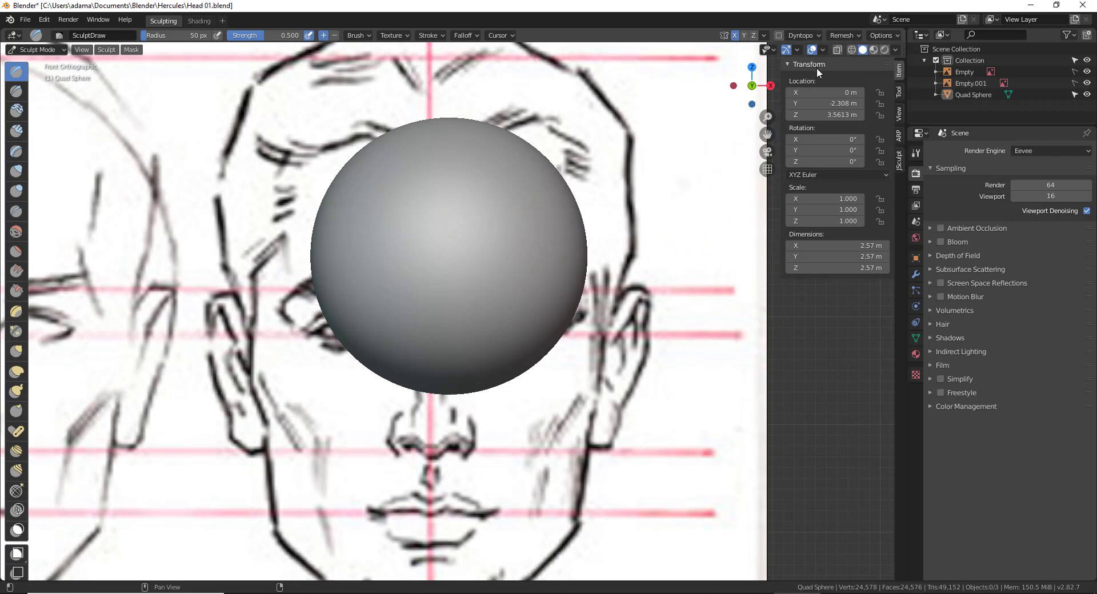
click(821, 51)
click(750, 246)
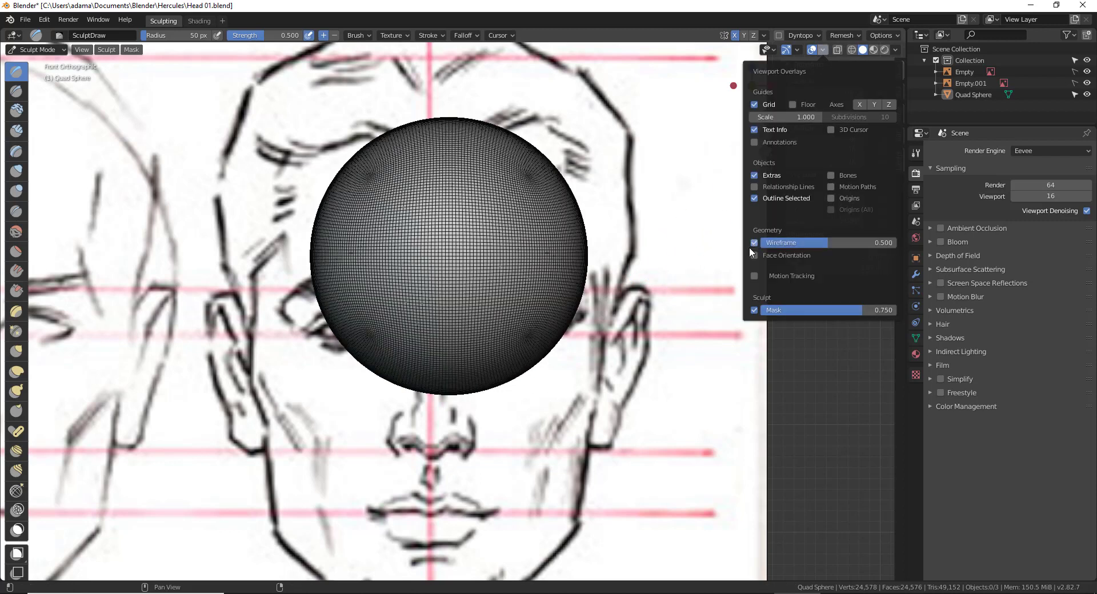
- Remesh the sphere with a voxel size of 0.05 m
click(842, 36)
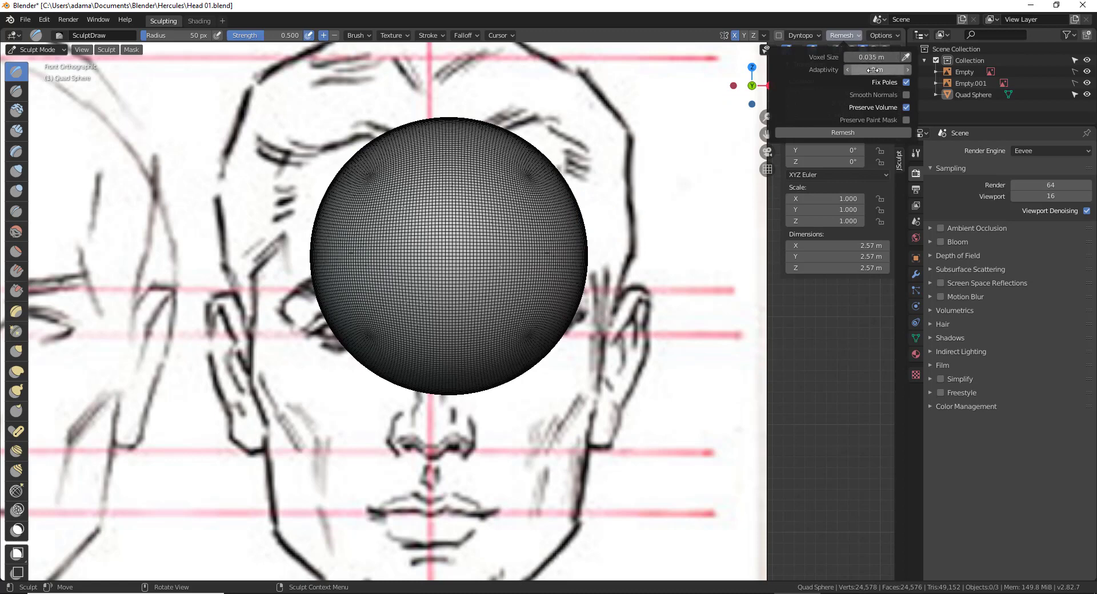
click(854, 37)
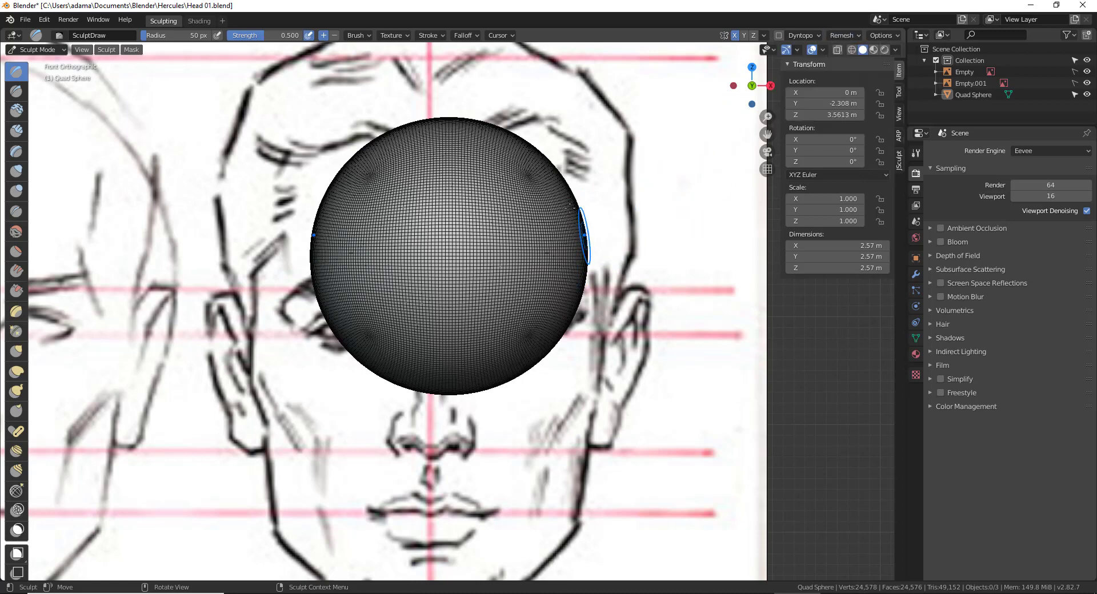
click(841, 38)
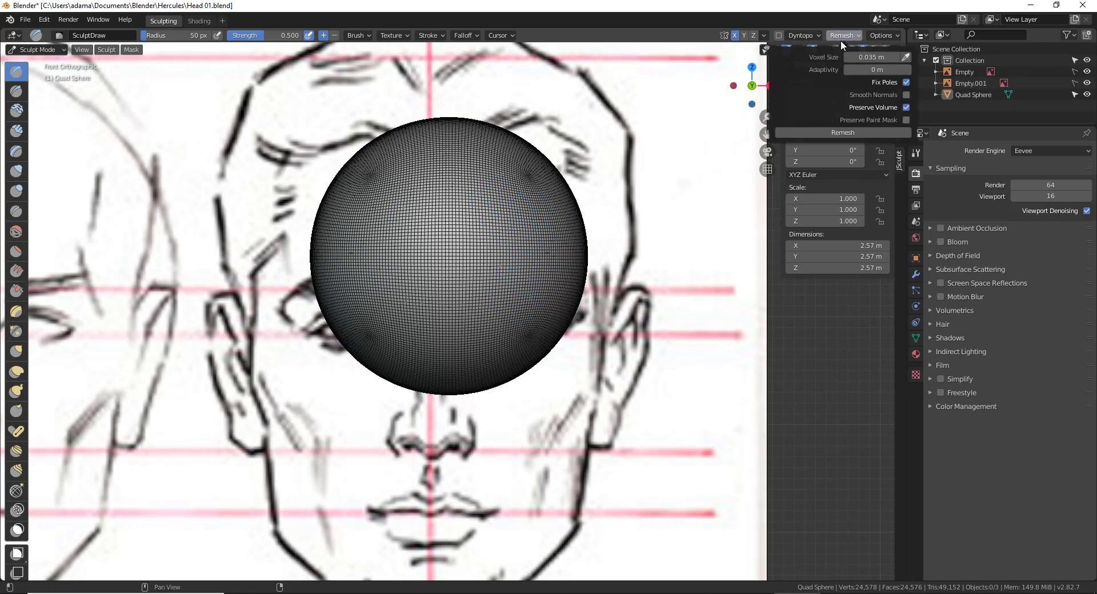
click(859, 57)
text(.05)
key(Return)
key(ctrl+r)
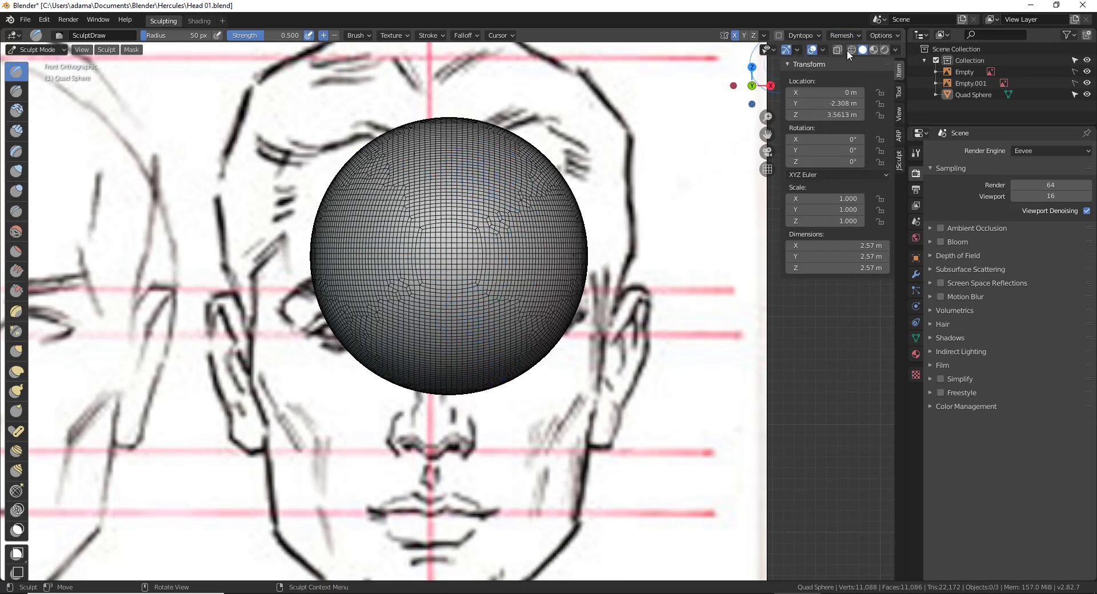
- Remesh the sphere more coarsely, first with a voxel size of 0.084 m and again with 0.132 m
click(840, 36)
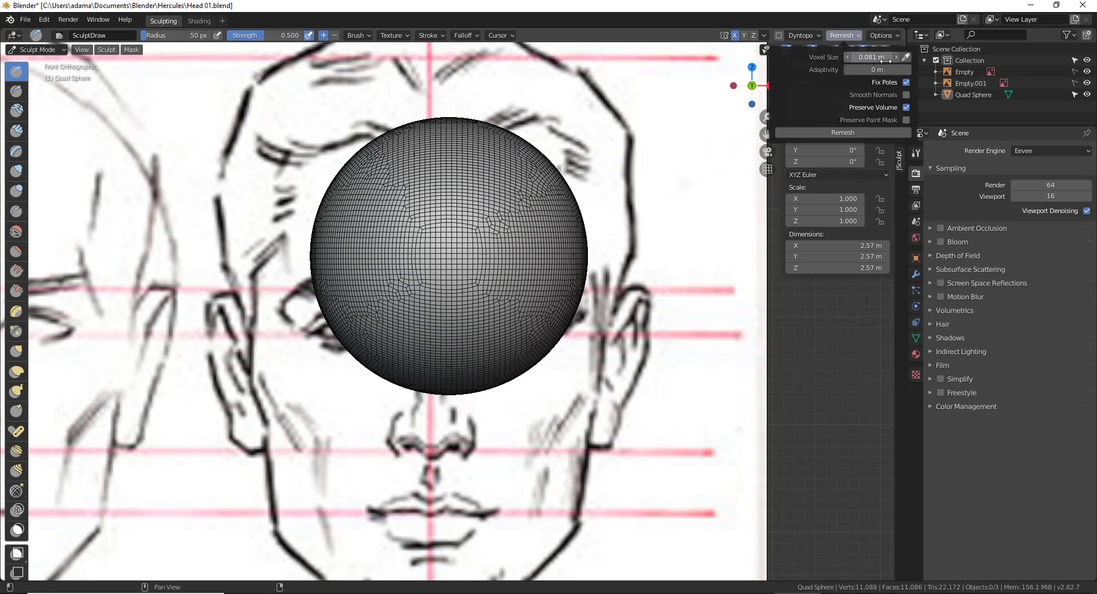
drag(886, 61, 888, 60)
click(865, 133)
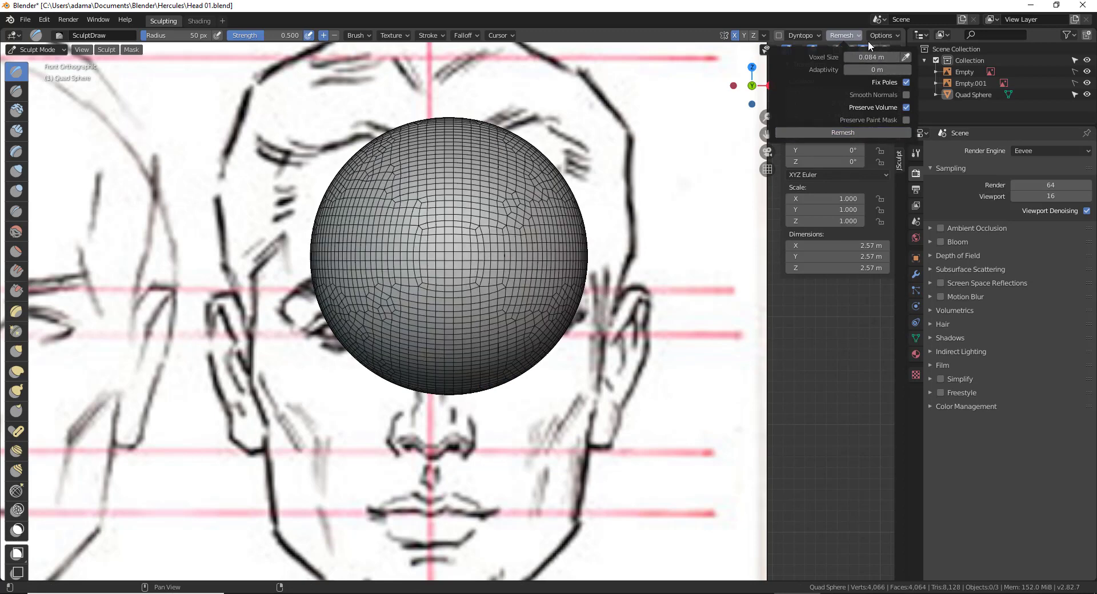
drag(894, 56, 902, 57)
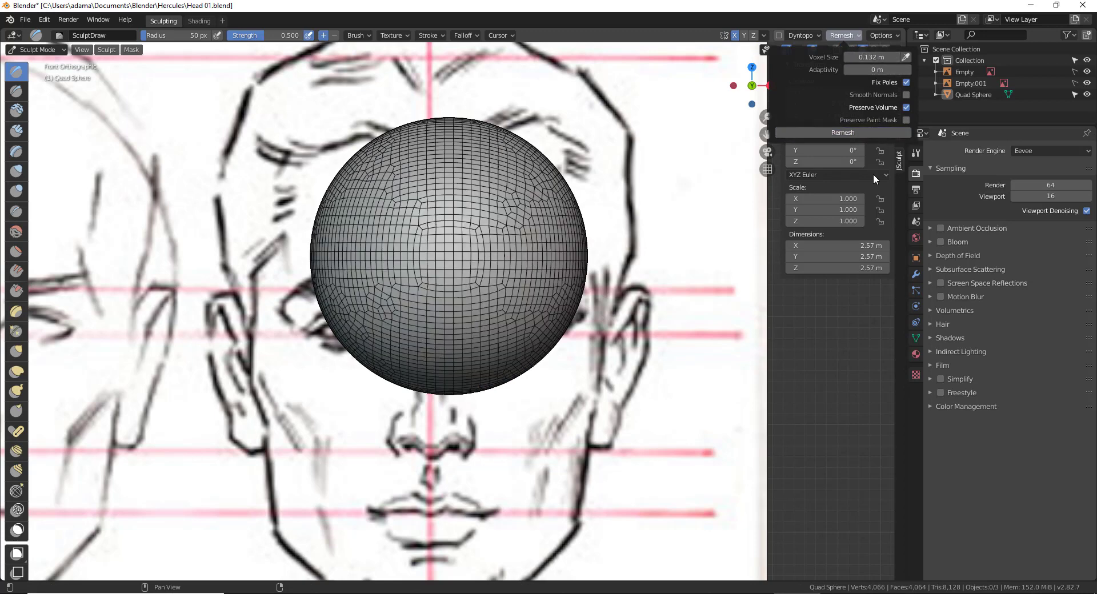
click(867, 129)
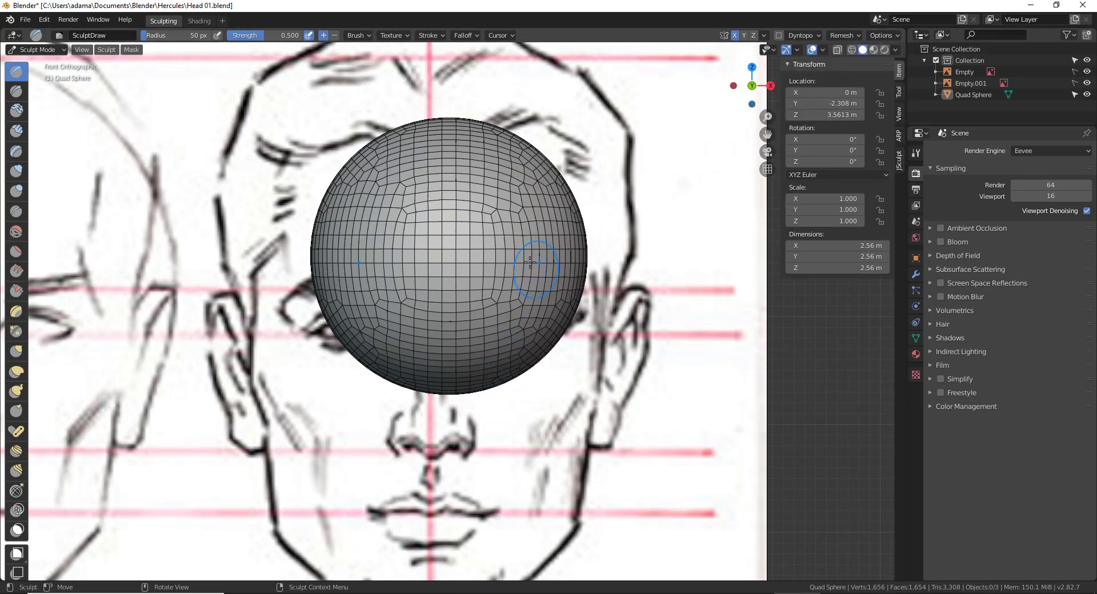
- Swell the sphere's sides slightly with the Draw brush at 205 px radius and reduce the radius to 172 px
key(f)
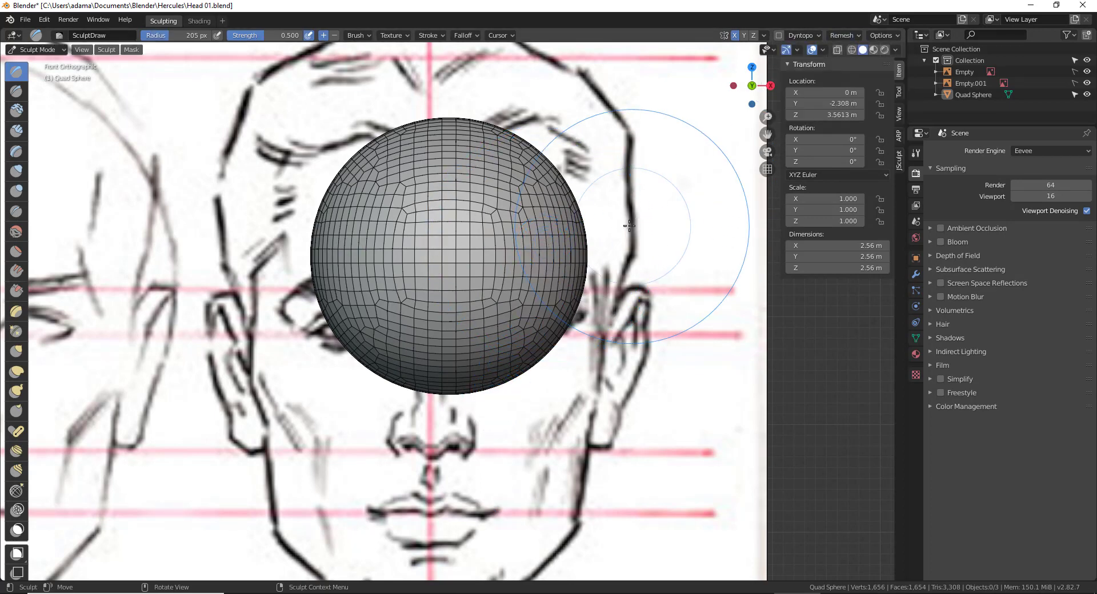
click(558, 243)
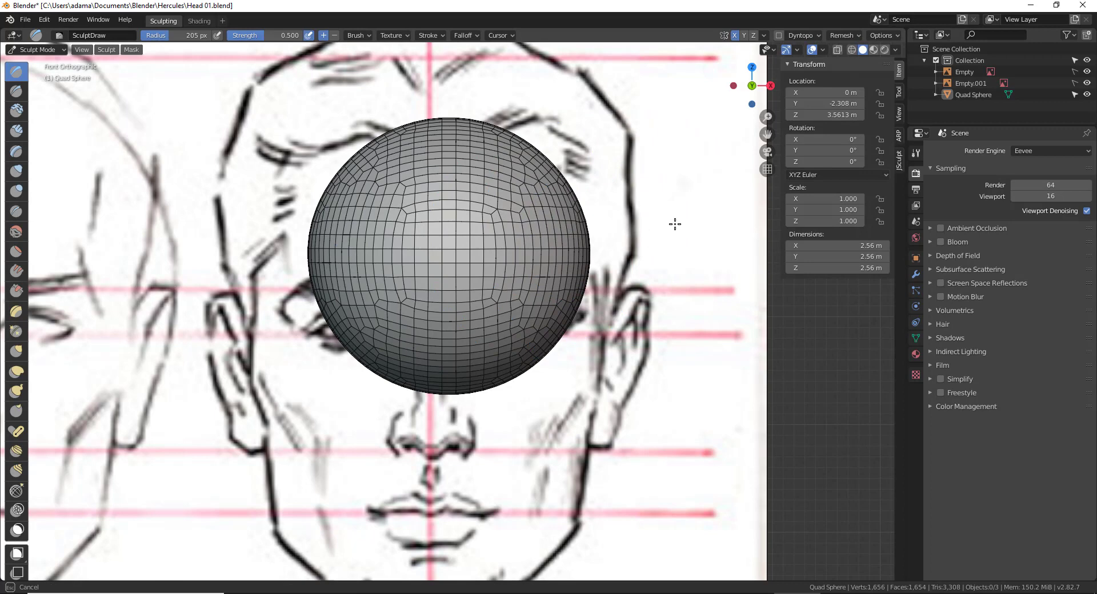
key(f)
click(567, 246)
- Pull the sphere's sides far outward with the Grab brush and remesh the stretched shape with 0.012 m adaptivity
key(g)
mouse_move(566, 249)
mouse_down()
mouse_move(683, 243)
mouse_move(739, 253)
mouse_move(824, 65)
mouse_up()
click(846, 33)
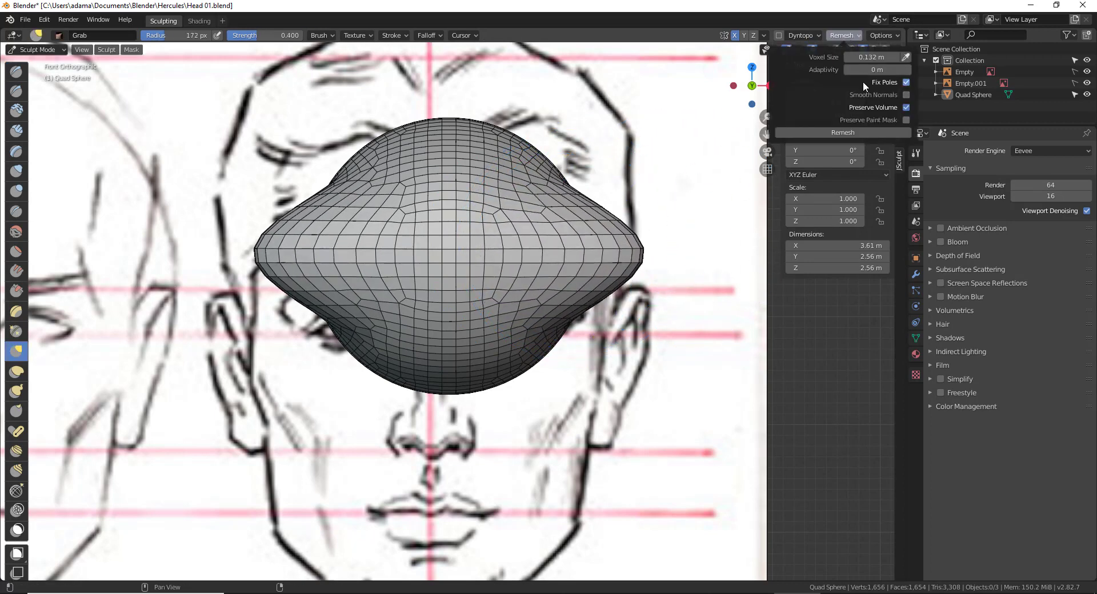
click(865, 132)
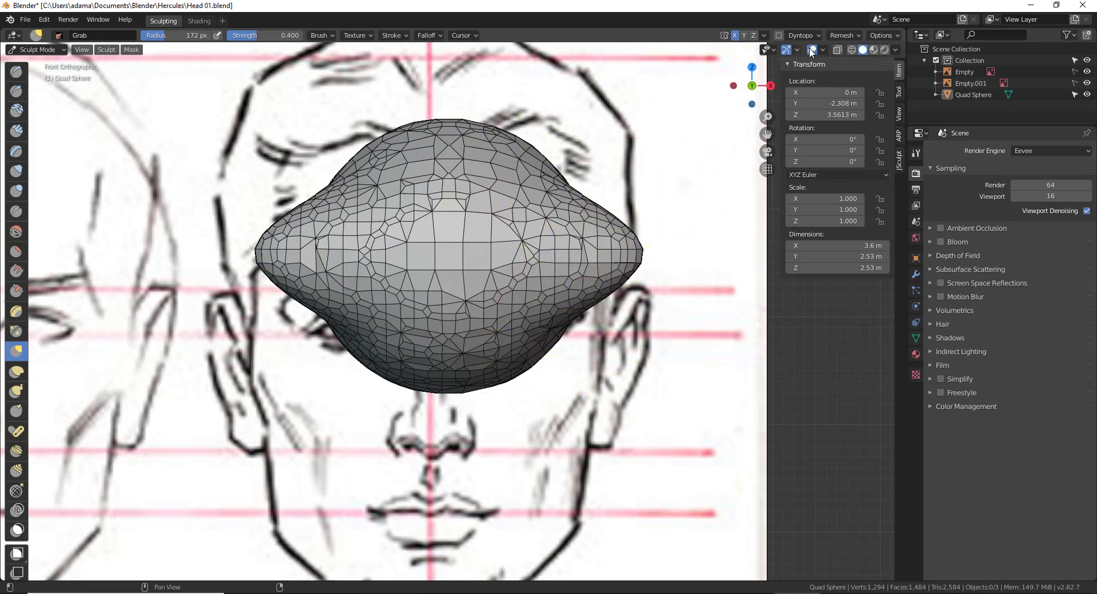
- Remove the remesh adaptivity and remesh the stretched shape again at the 0.132 m voxel size
click(842, 35)
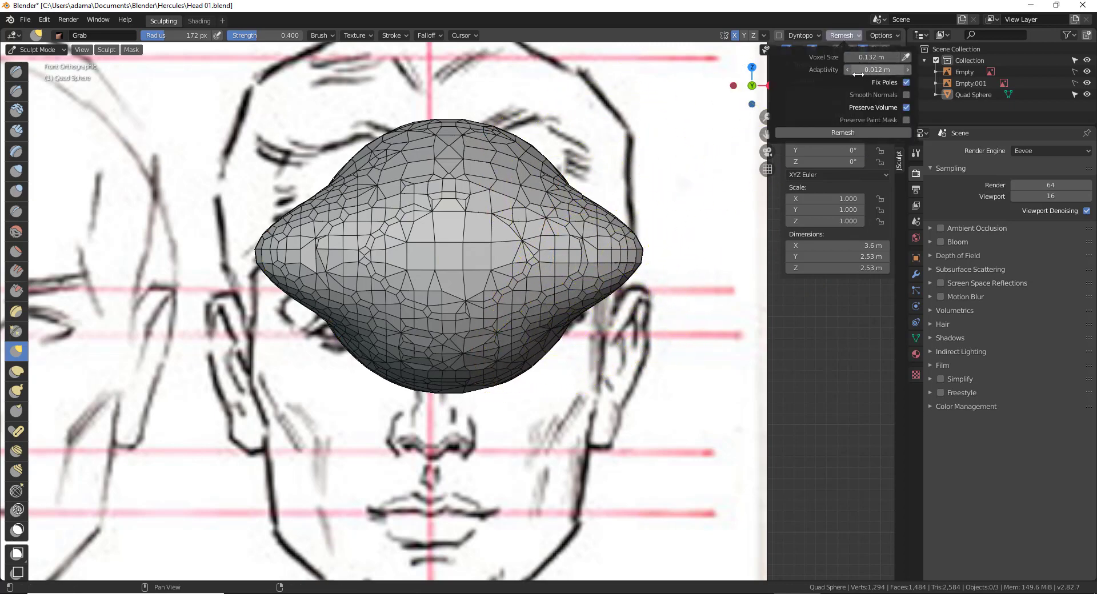
drag(857, 72, 874, 70)
click(878, 68)
text(05)
key(Return)
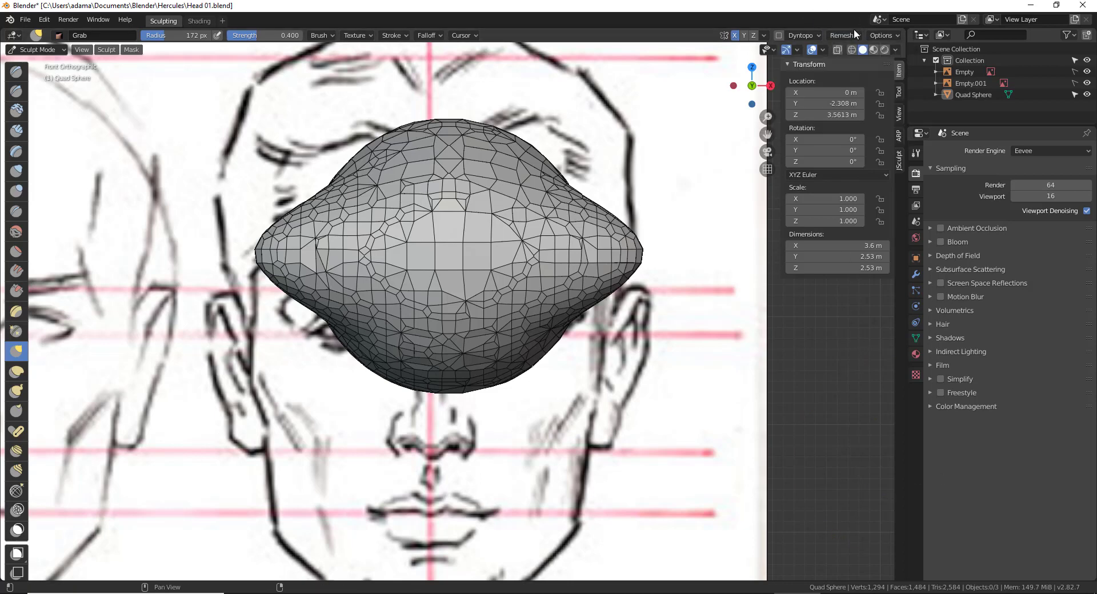
click(850, 37)
click(848, 131)
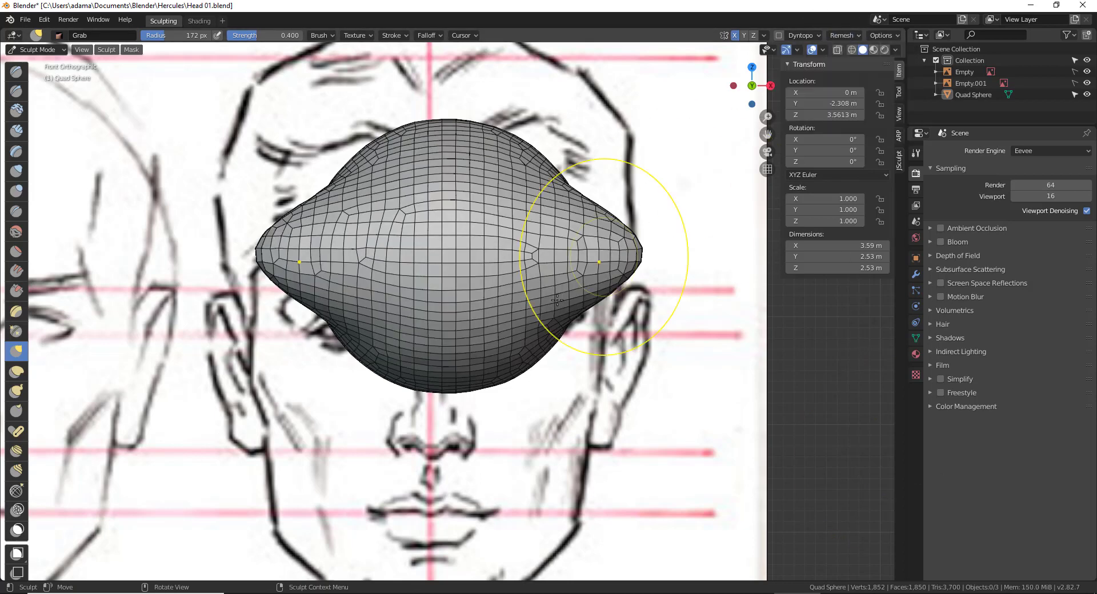
- Undo the remeshing and the Grab deformation back to the round sphere
mouse_move(543, 234)
mouse_down()
mouse_move(563, 245)
mouse_move(579, 307)
mouse_up()
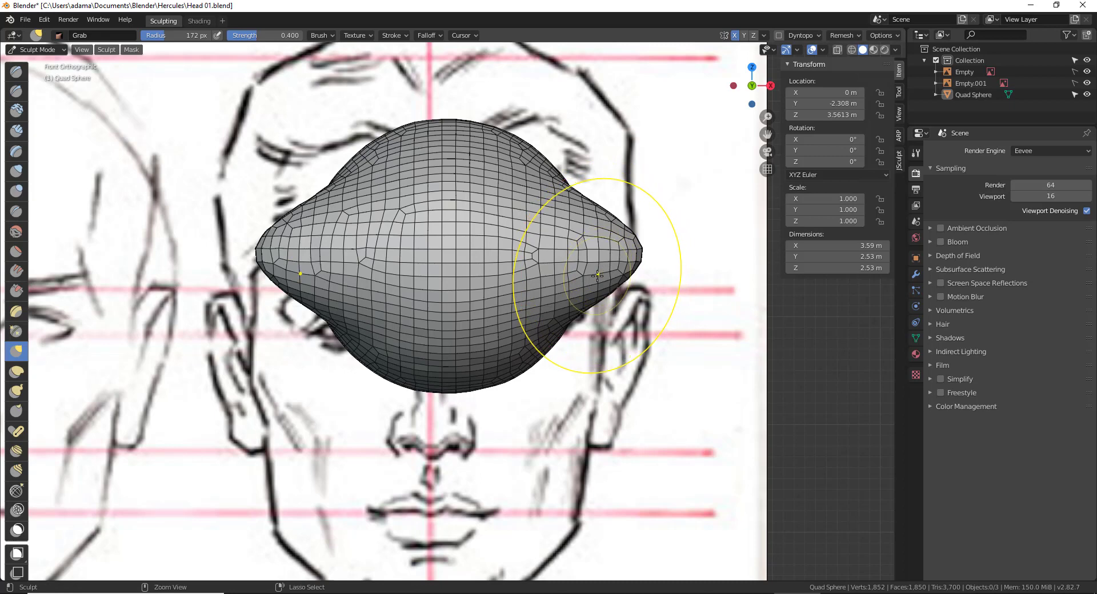
key(ctrl+z)
key(ctrl+z)
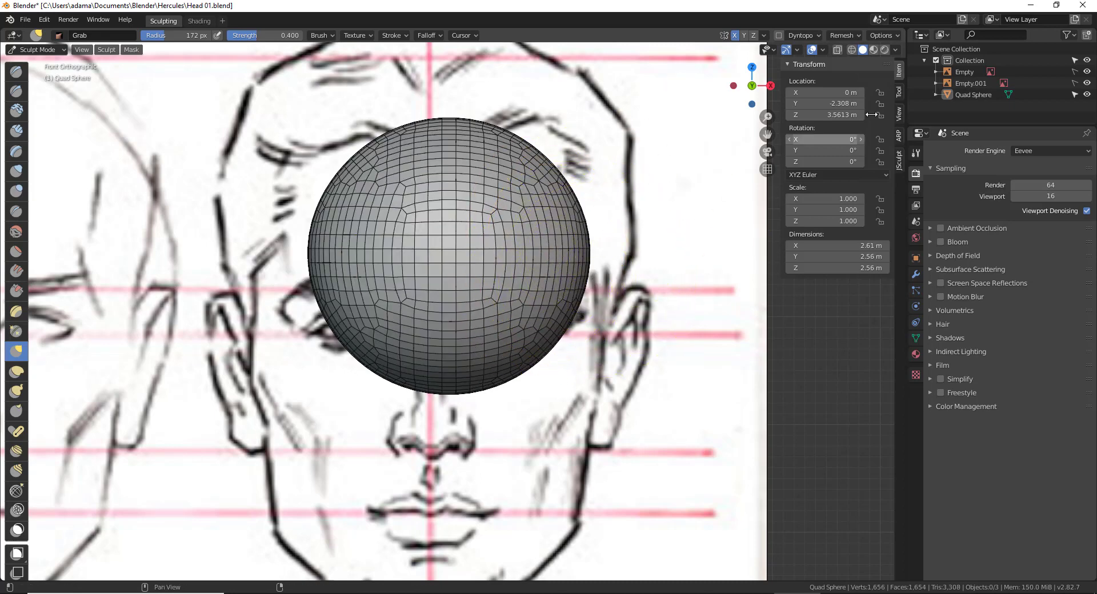
- Show the sculpting symmetry settings and activate the Move tool to display the sphere's gizmo in front view
click(914, 153)
click(964, 491)
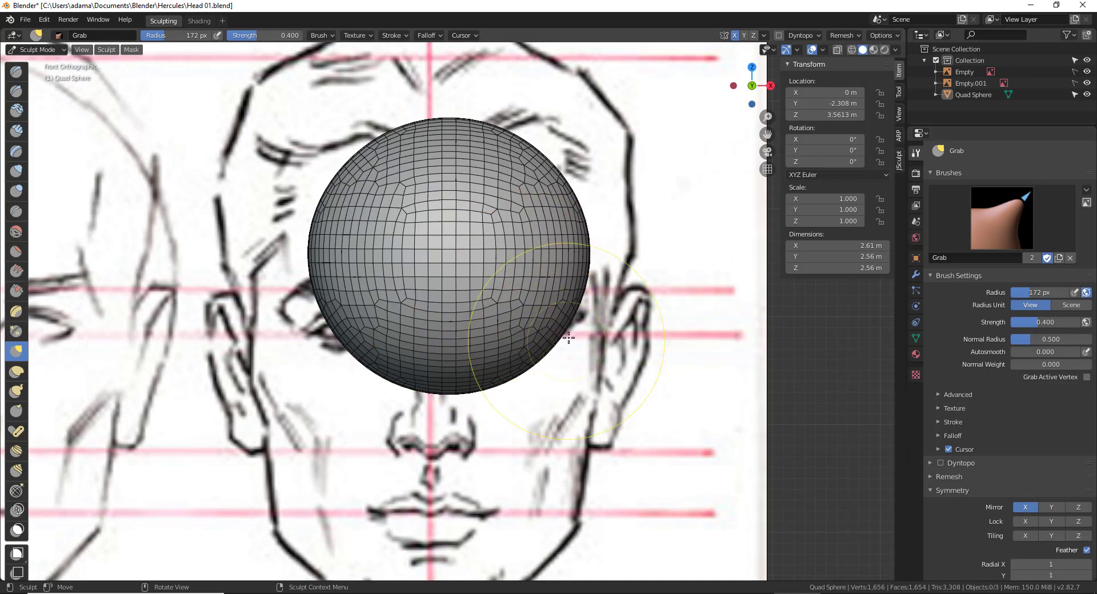
mouse_move(567, 346)
shift+middle_down()
mouse_move(601, 327)
mouse_move(594, 340)
shift+middle_up()
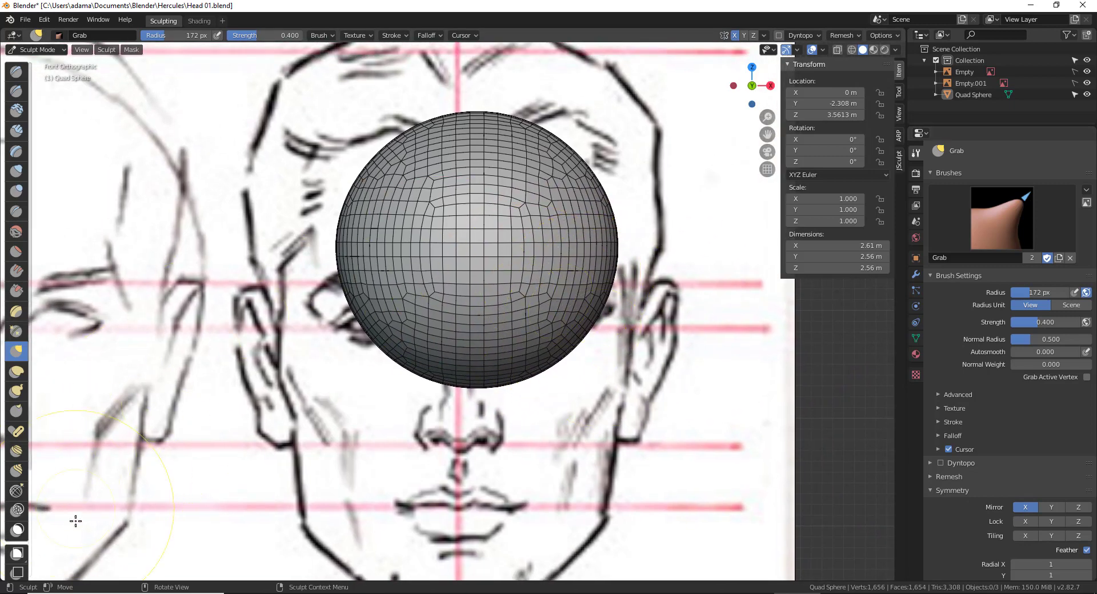
scroll(23, 554, down, 5)
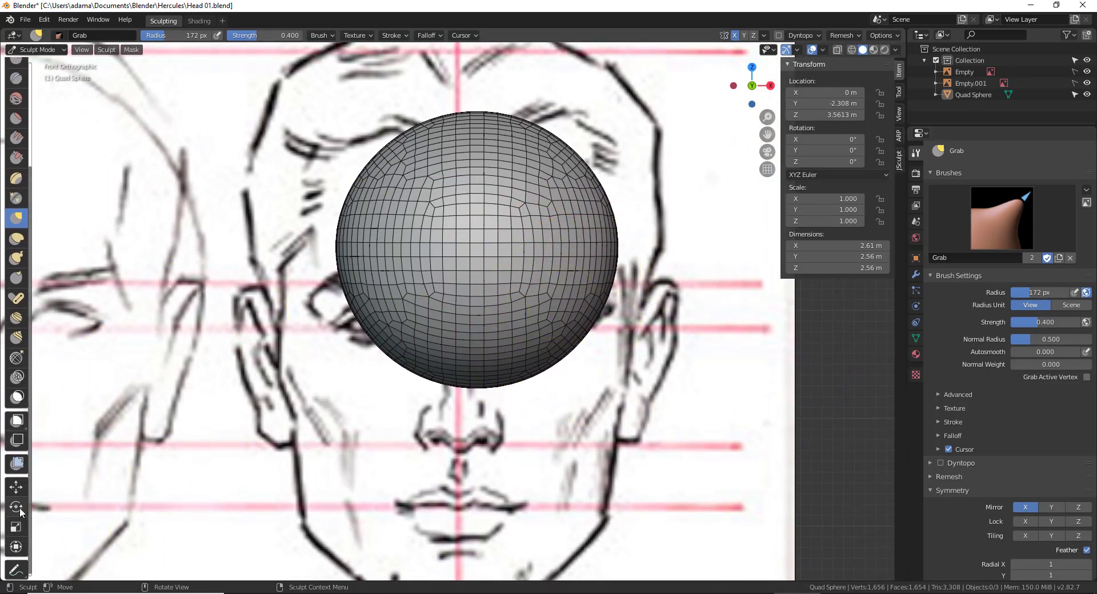
click(17, 489)
mouse_move(309, 400)
middle_down()
mouse_move(400, 429)
mouse_move(415, 300)
middle_up()
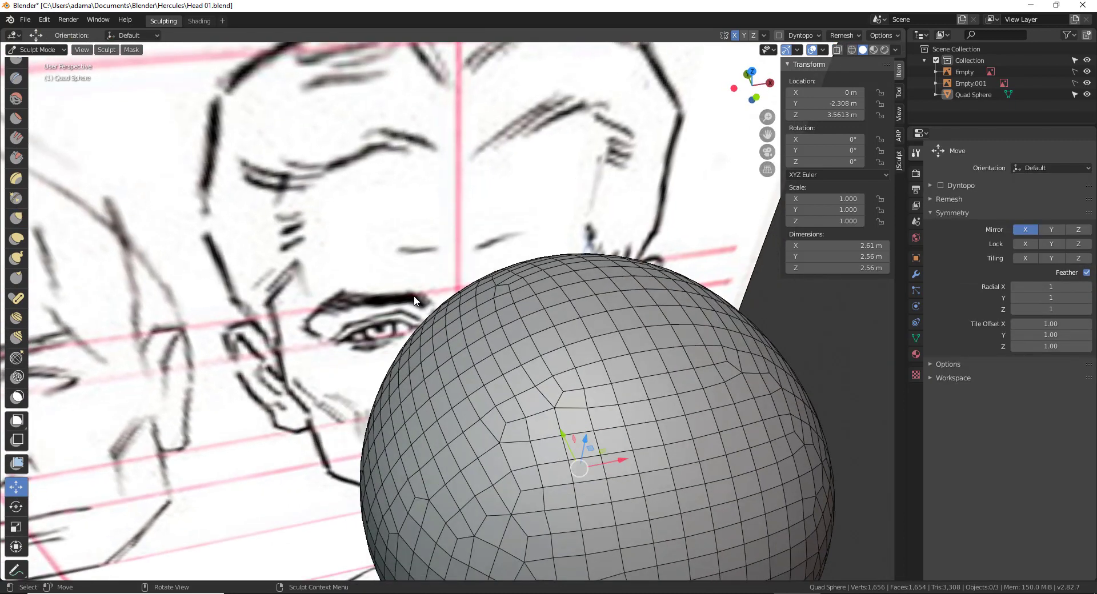
key(KP_1)
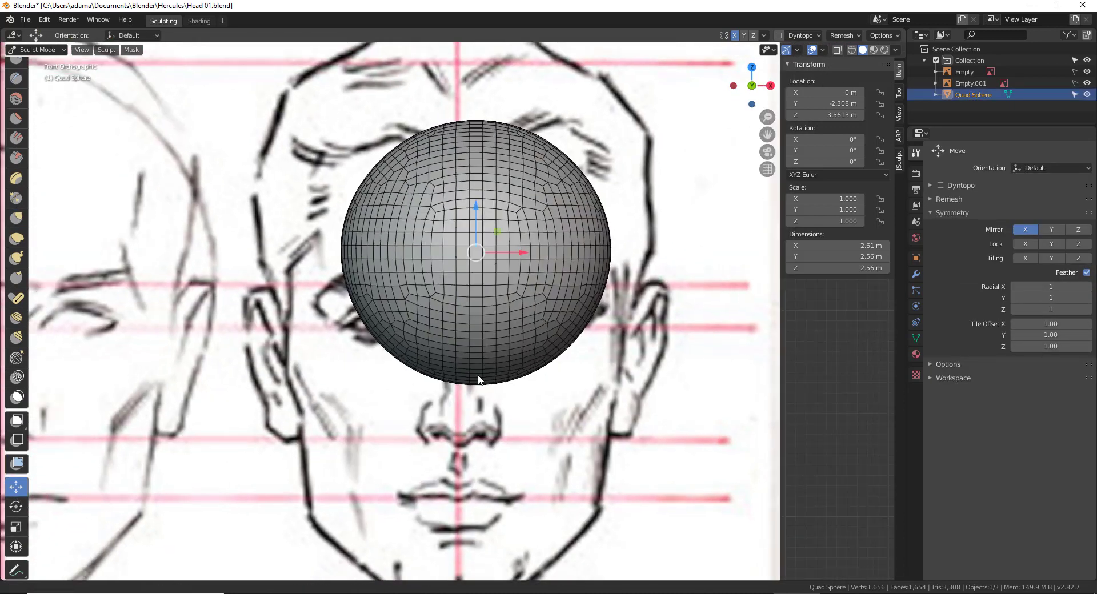
scroll(477, 375, down, 3)
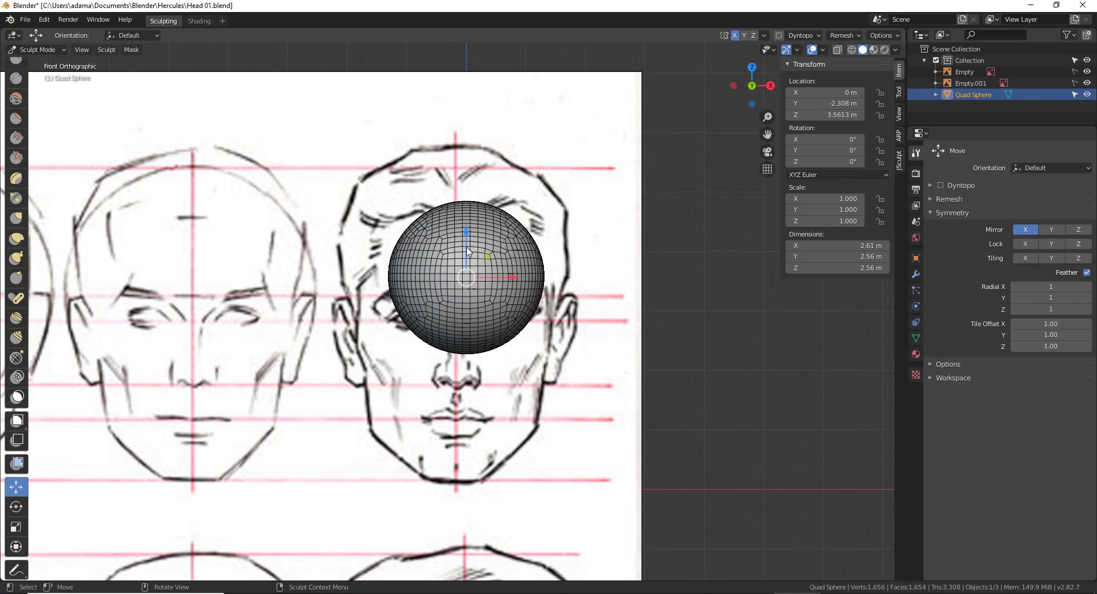
- Identify the Empty.001 reference image by toggling its visibility and rename it to Front Ref
click(1087, 83)
click(1088, 84)
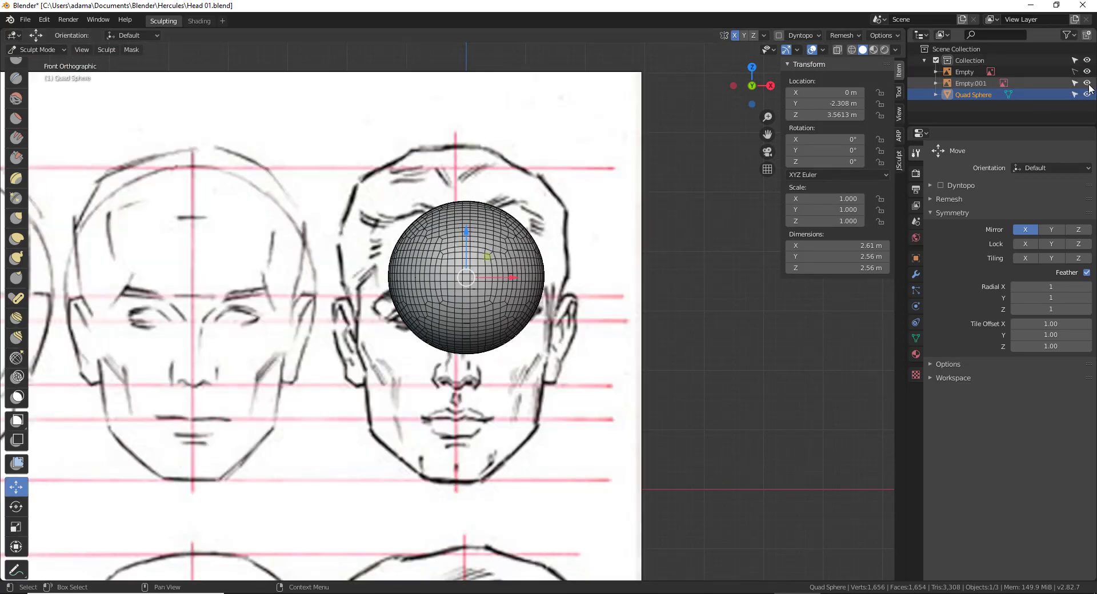
double_click(979, 83)
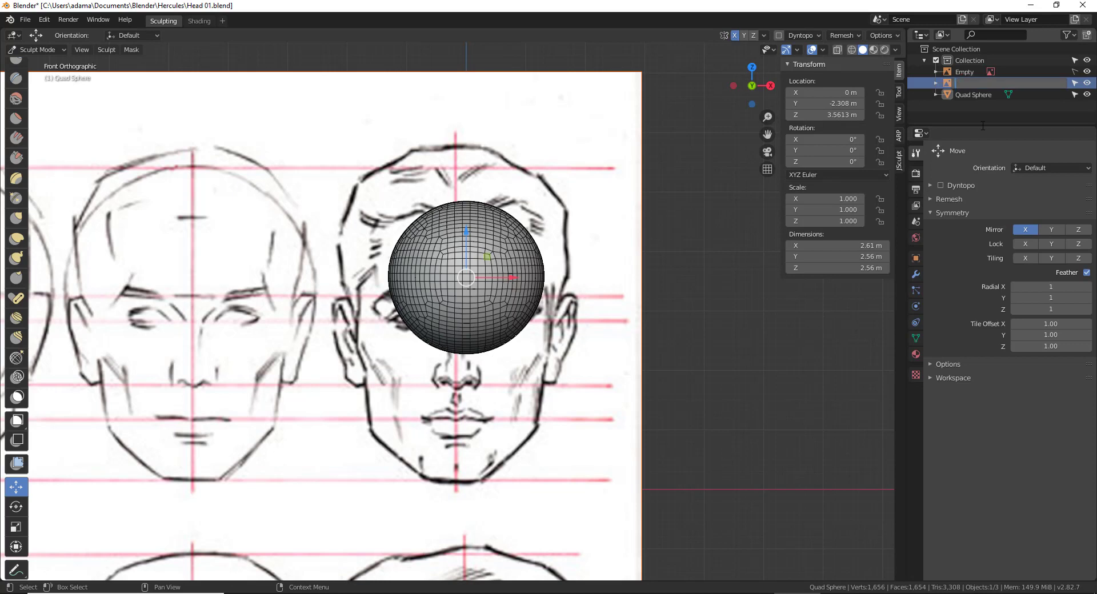
text(Front Ref)
key(Return)
- In Object Mode, move the Front Ref image along X to -4.4251 m so the face's centre line matches the sphere's centre
click(526, 152)
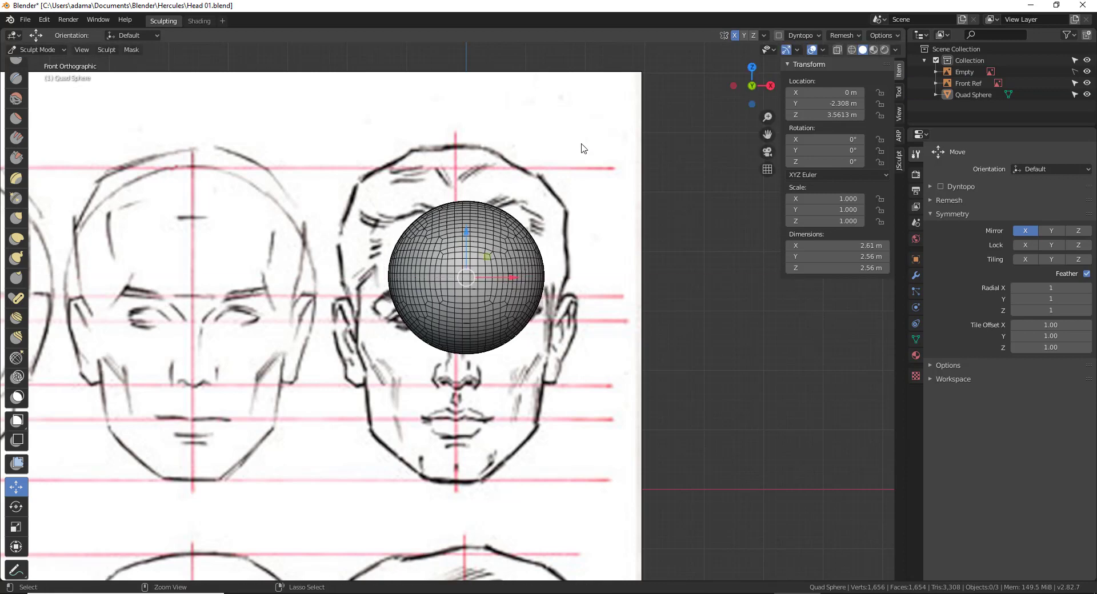
key(ctrl+Tab)
click(526, 137)
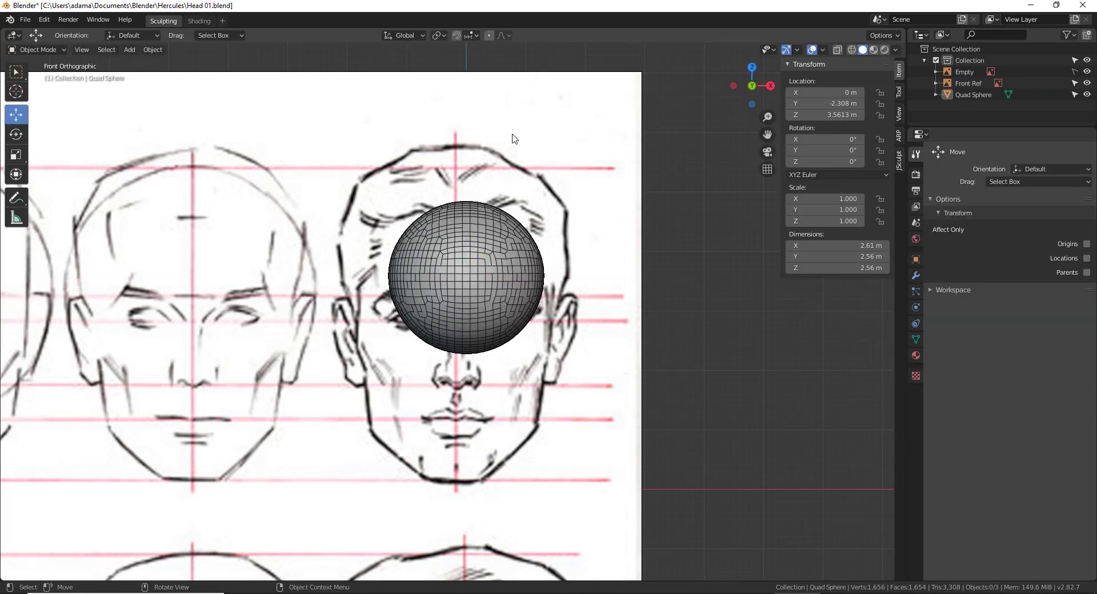
click(547, 120)
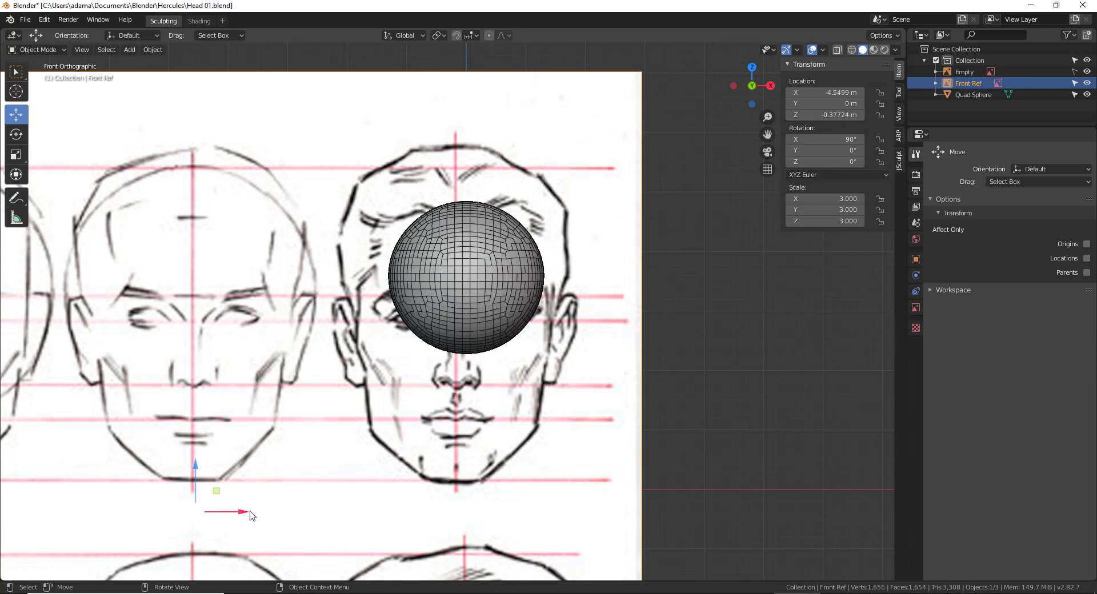
drag(251, 516, 257, 508)
scroll(499, 293, up, 2)
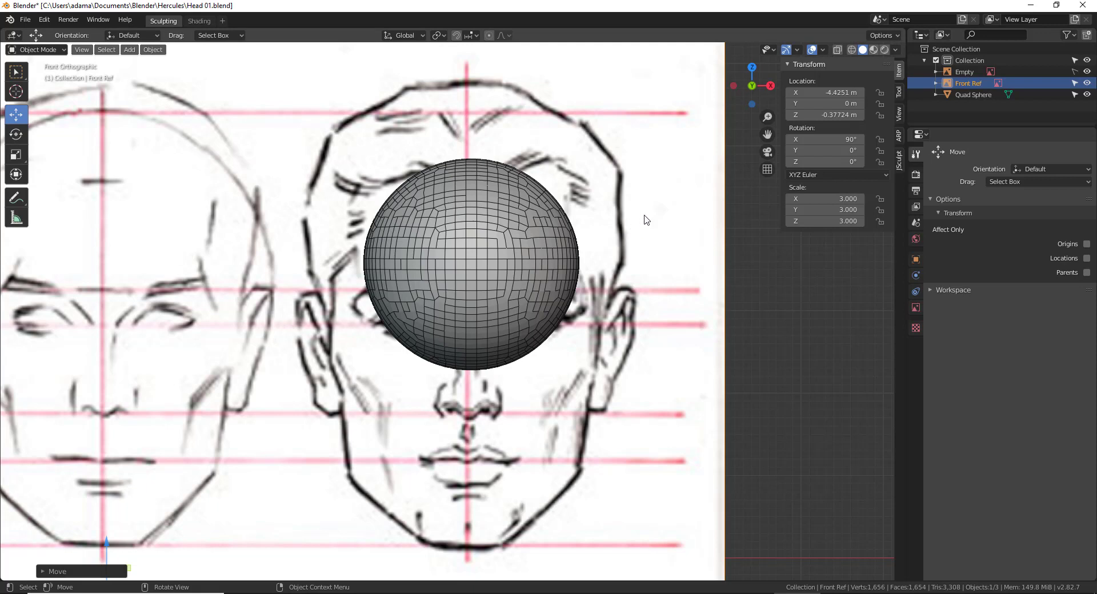
- Make the Front Ref image unselectable, select the Quad Sphere and switch it to Sculpt Mode
click(1075, 83)
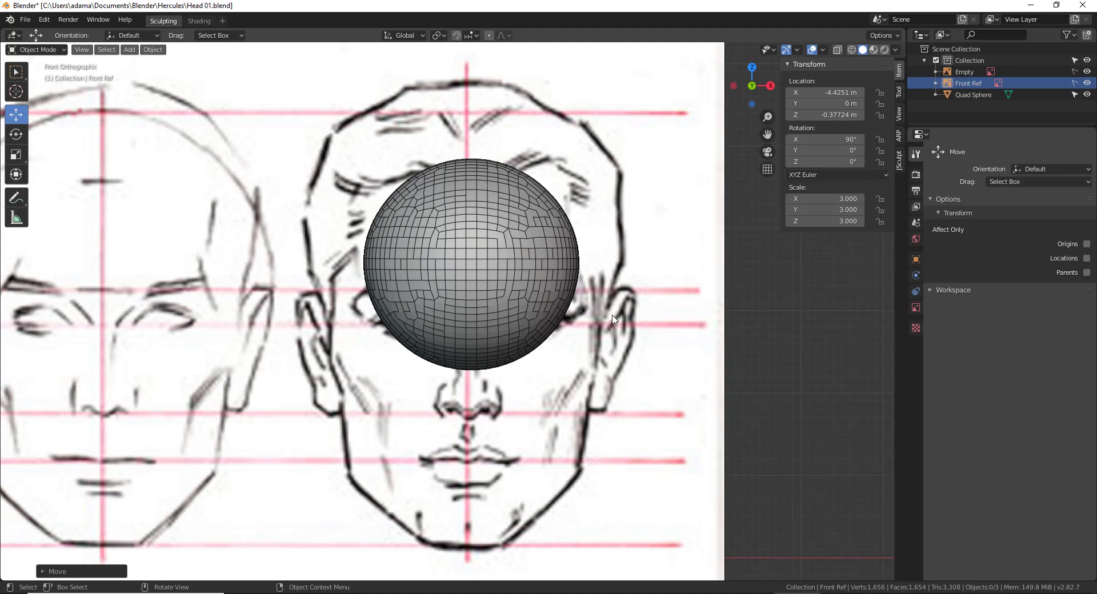
key(ctrl+Tab)
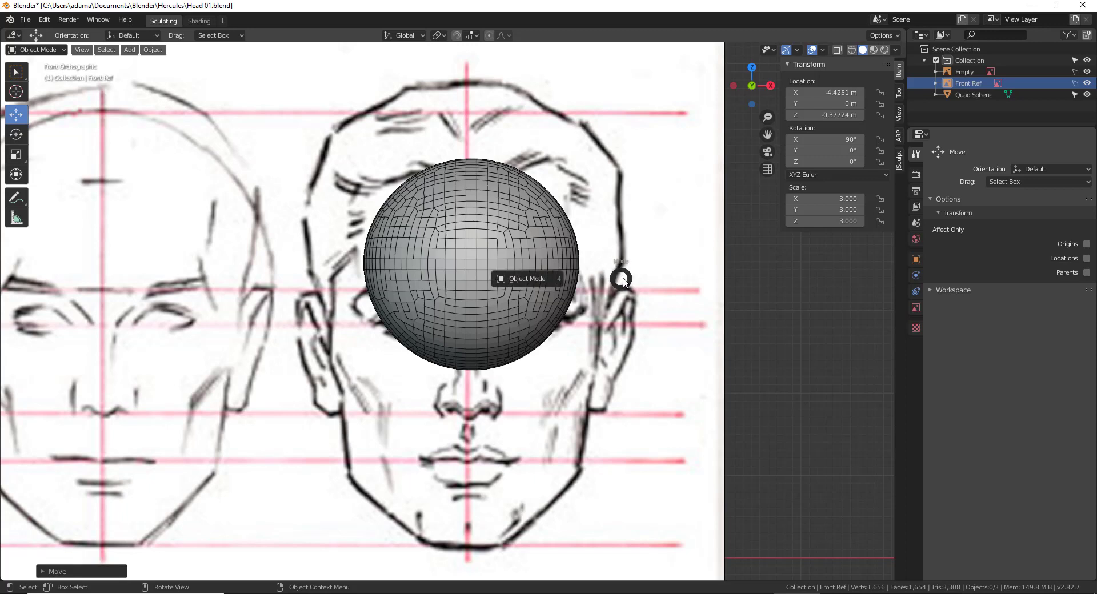
click(979, 94)
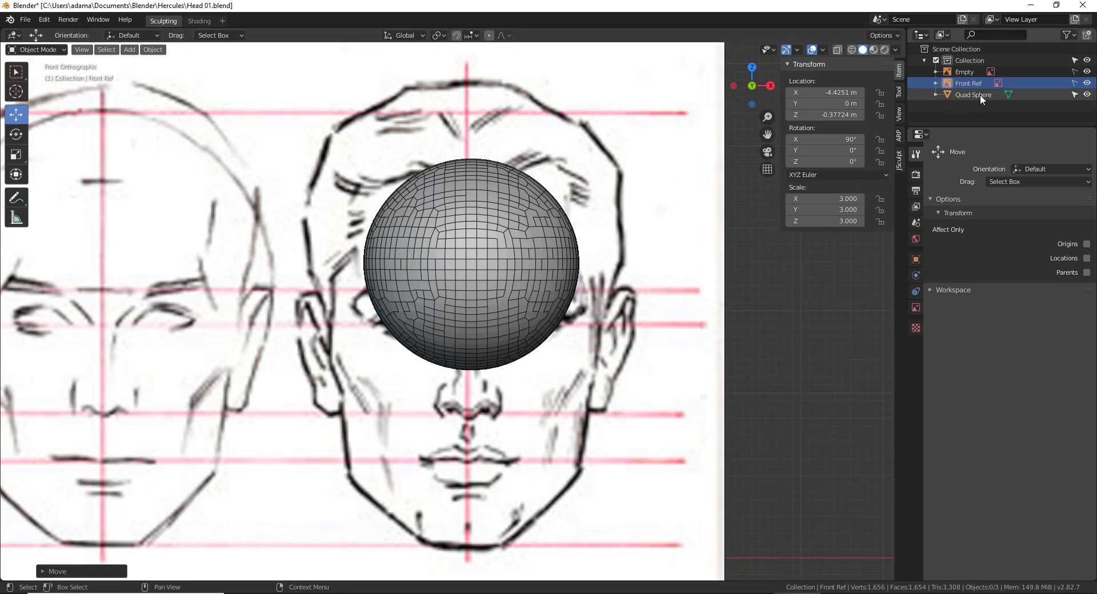
click(974, 95)
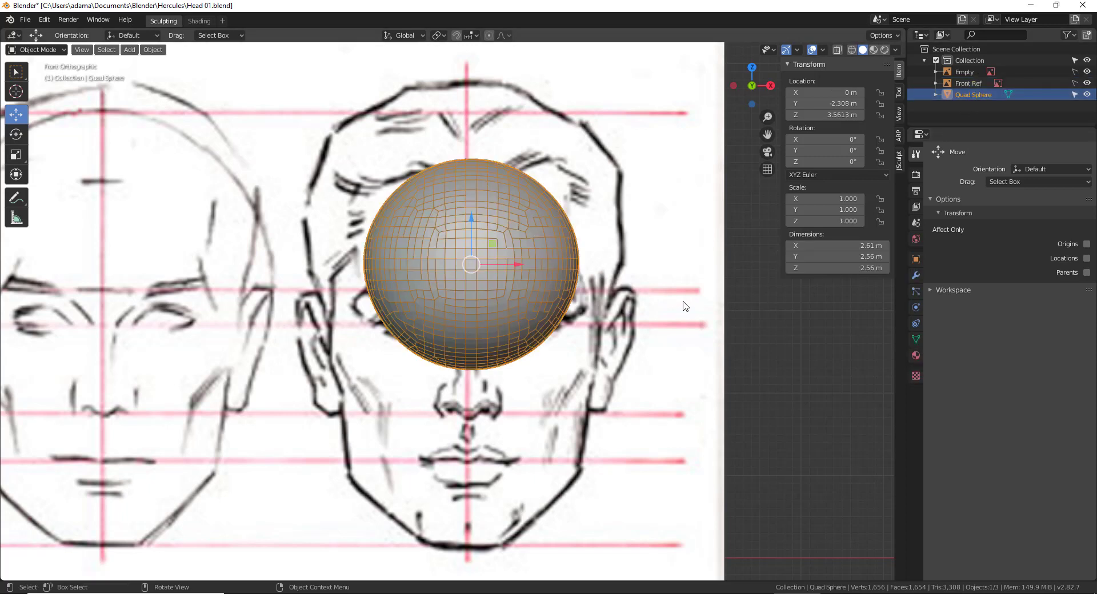
key(ctrl+Tab)
click(686, 366)
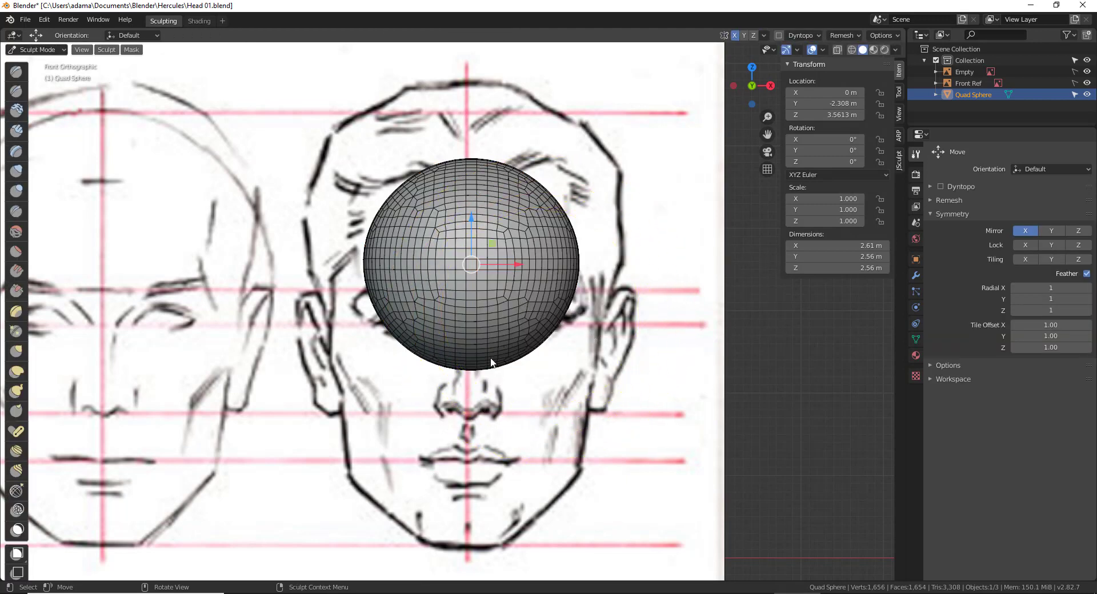
- Try to pull the sphere's underside down toward the chin with the Grab brush in front view
key(g)
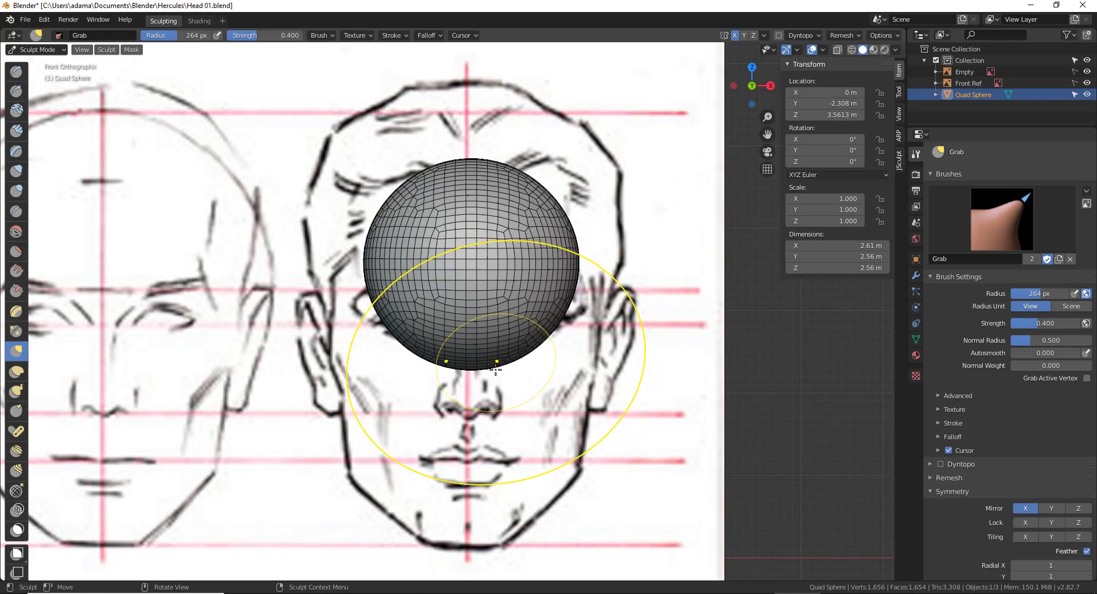
drag(496, 367, 495, 514)
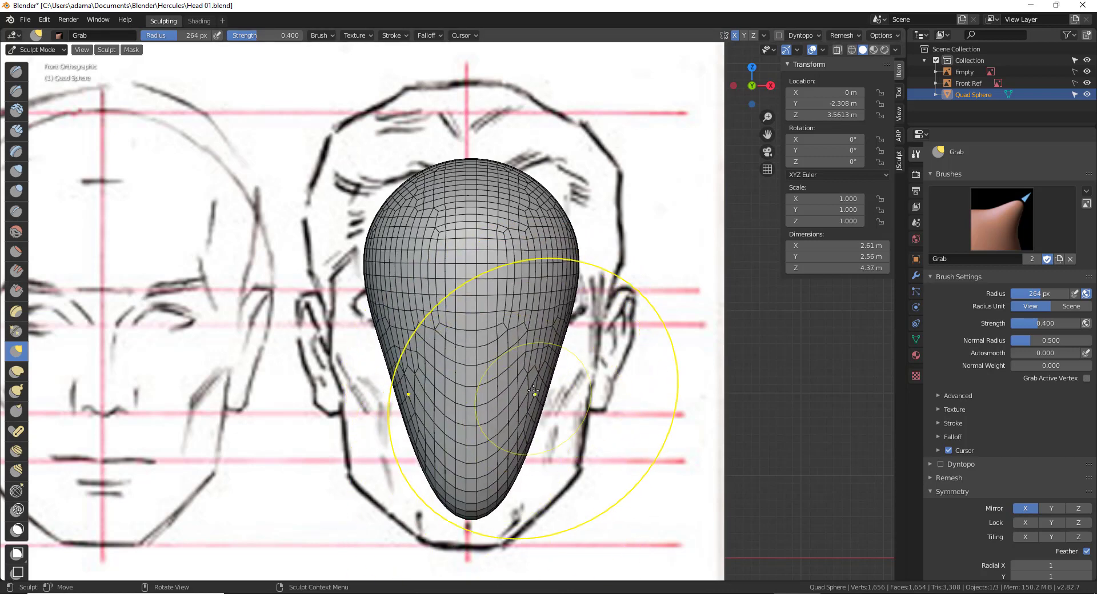
key(ctrl+z)
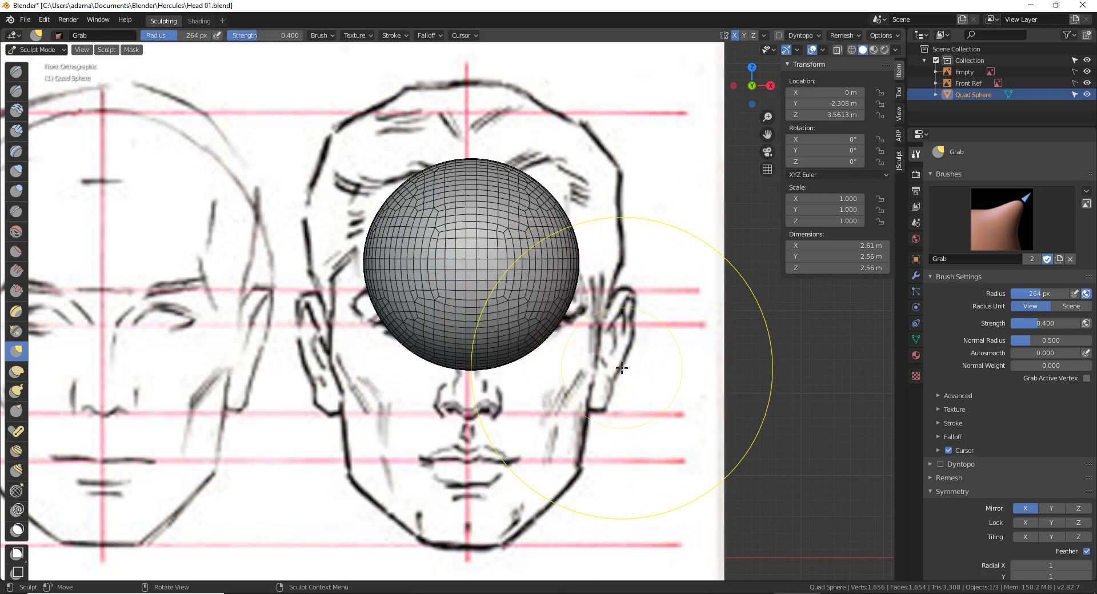
- In right view, move the sphere mesh along Y with the Move tool until it centres on the profile drawing's vertical guideline
key(KP_3)
shift+middle_drag(441, 195, 636, 195)
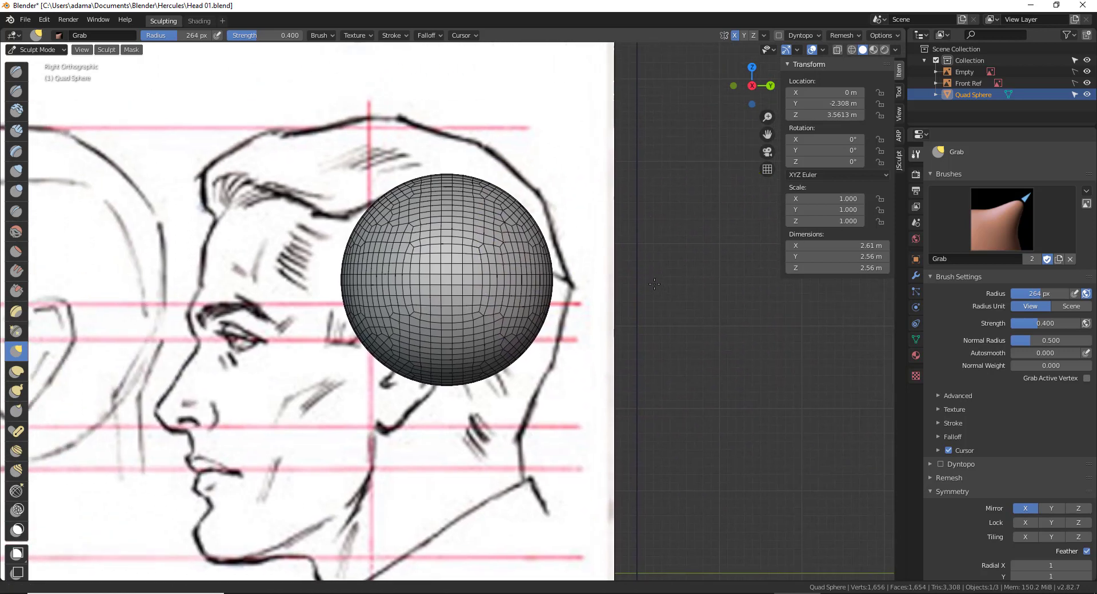
scroll(45, 524, up, 1)
scroll(20, 486, down, 5)
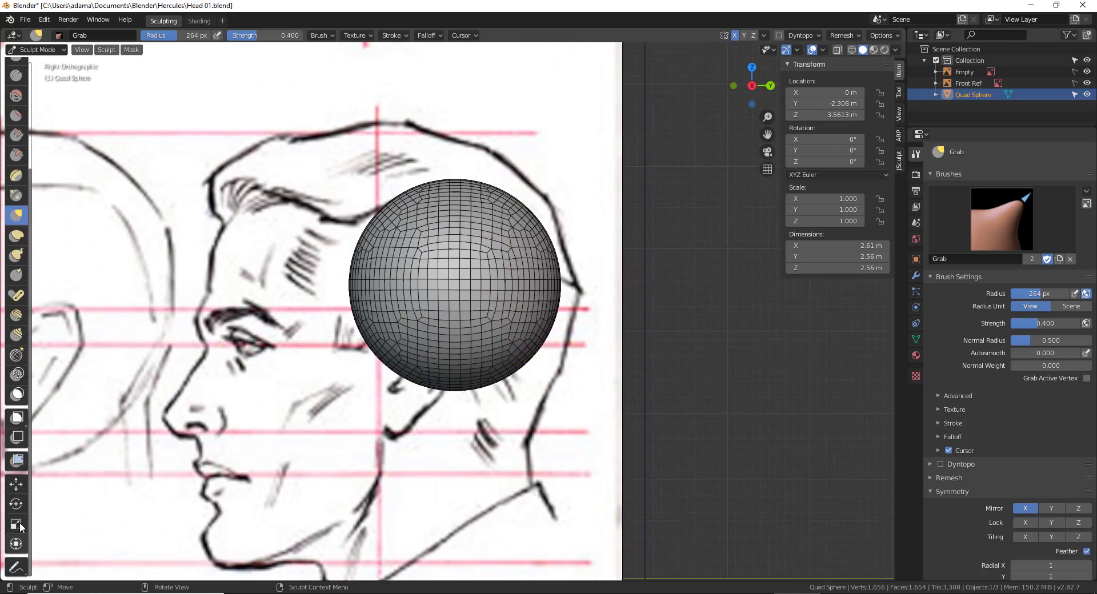
click(26, 480)
mouse_move(504, 292)
mouse_down()
mouse_move(442, 272)
mouse_move(407, 231)
mouse_up()
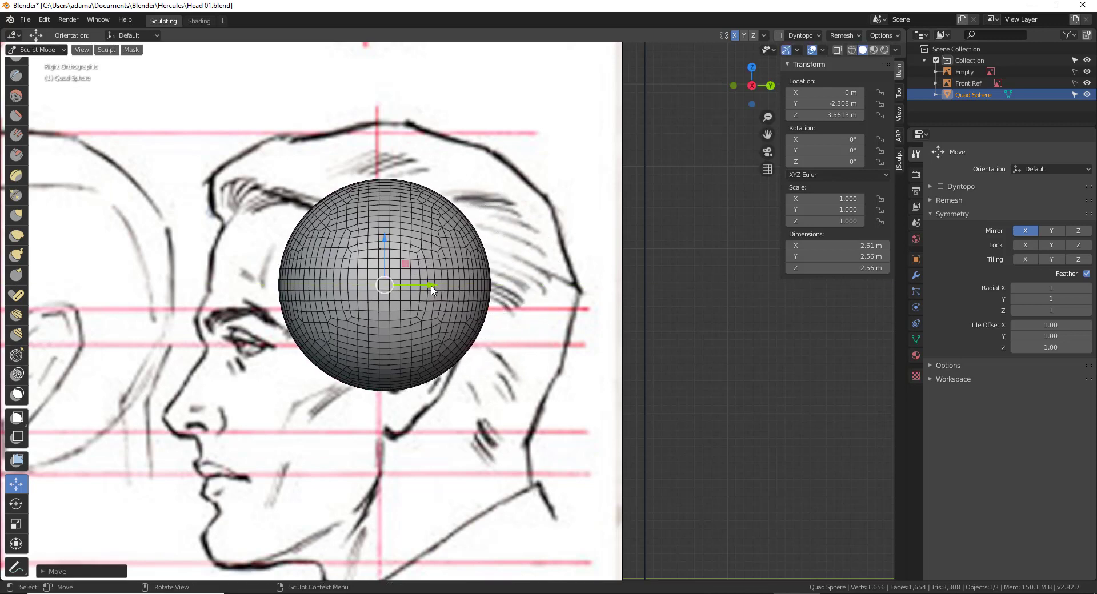
drag(432, 290, 427, 286)
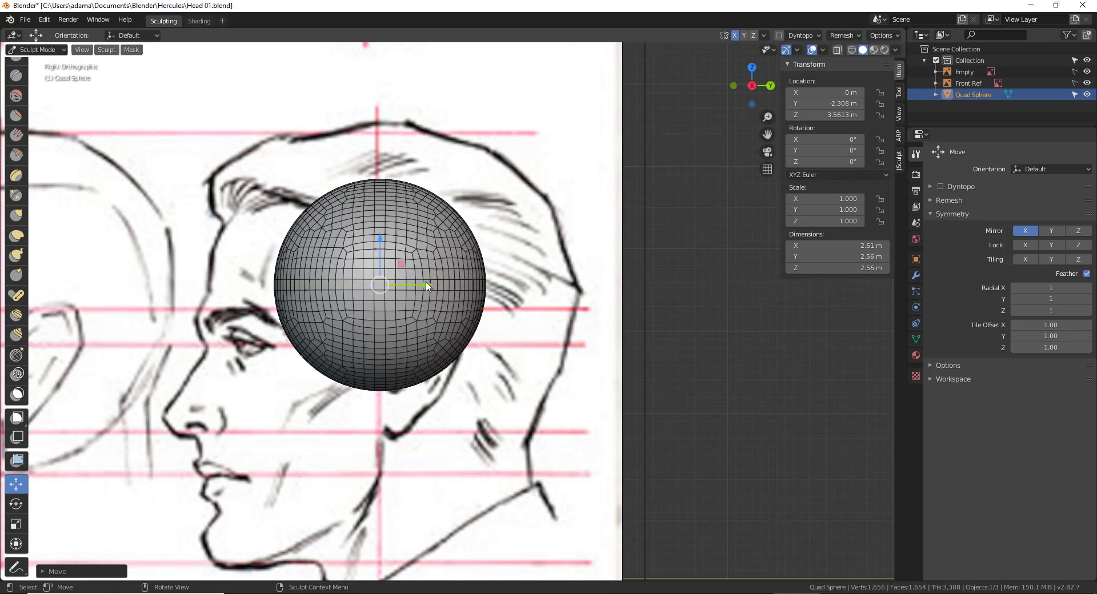
- Pull the sphere's lower front down toward the profile's chin with the Grab brush and remesh the stretched shape
shift+middle_drag(336, 436, 409, 353)
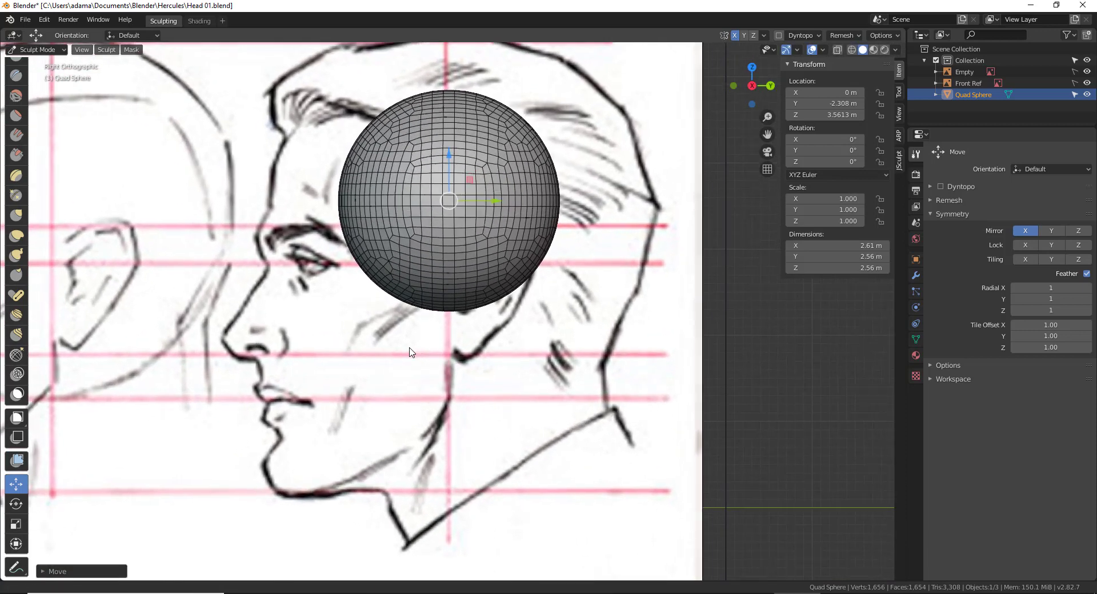
key(g)
drag(382, 262, 323, 377)
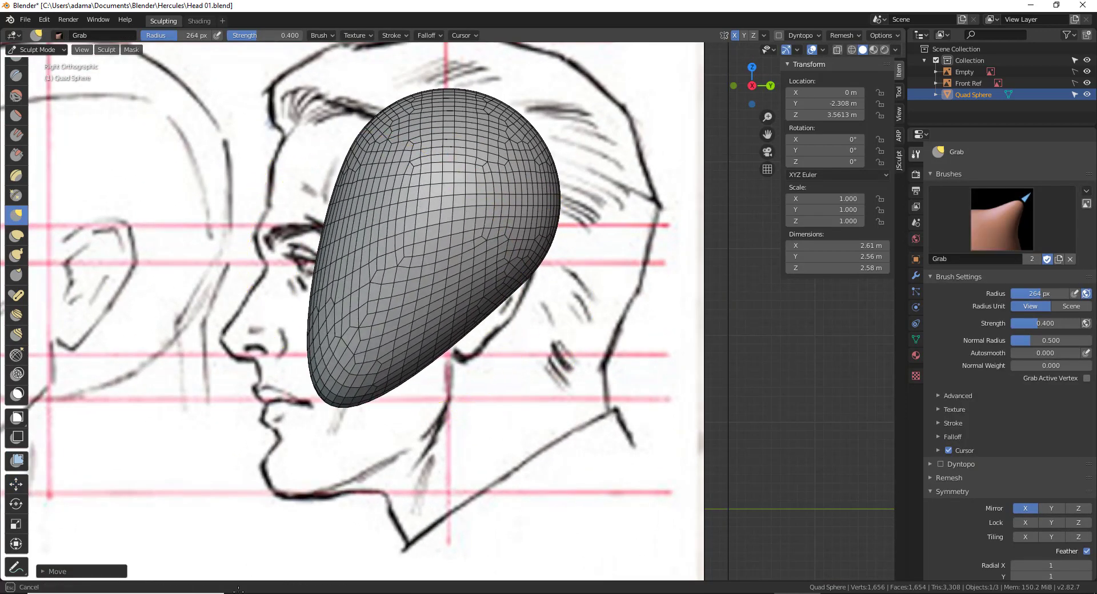
drag(238, 590, 234, 591)
drag(314, 404, 239, 583)
key(ctrl+r)
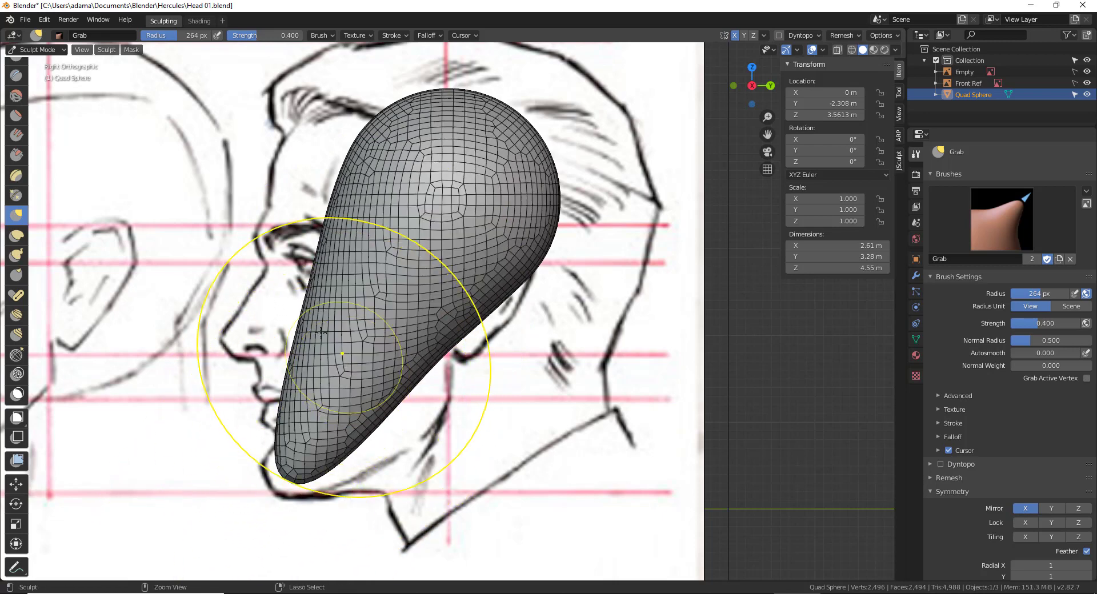
- Grab the forehead, chin, jaw, back of the skull and crown out toward the profile drawing's outline in right view
mouse_move(321, 333)
mouse_down()
mouse_move(289, 331)
mouse_move(282, 313)
mouse_move(282, 166)
mouse_move(279, 199)
mouse_move(354, 203)
mouse_move(343, 85)
mouse_move(360, 68)
mouse_up()
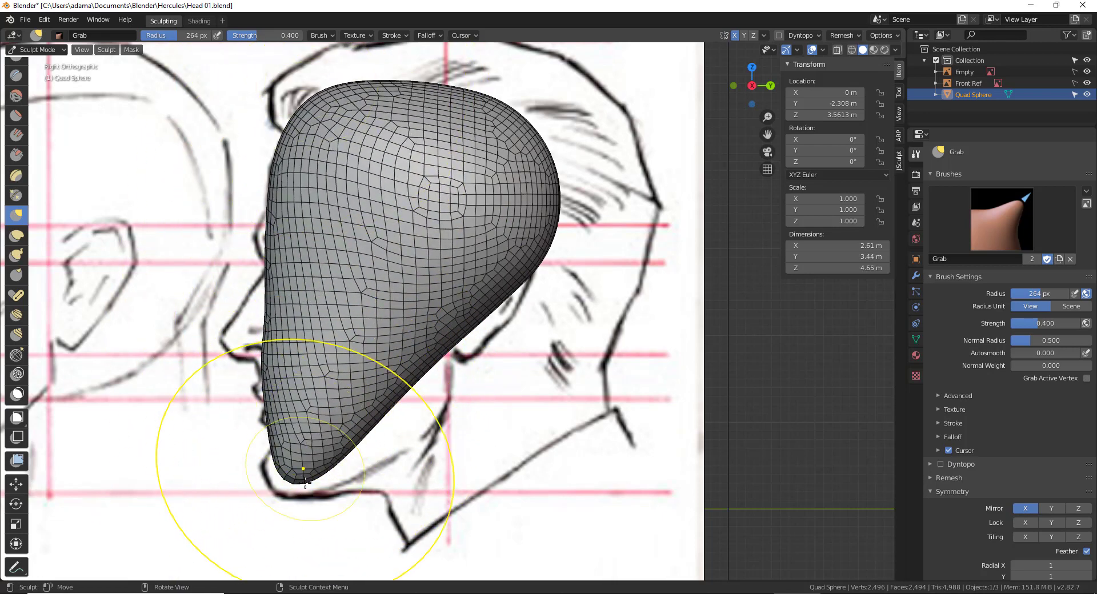
drag(295, 473, 286, 498)
mouse_move(390, 391)
mouse_down()
mouse_move(433, 451)
mouse_move(425, 425)
mouse_move(355, 502)
mouse_up()
drag(595, 197, 665, 199)
mouse_move(603, 198)
mouse_down()
mouse_move(642, 191)
mouse_move(640, 182)
mouse_up()
drag(575, 142, 611, 109)
mouse_move(491, 109)
mouse_down()
mouse_move(494, 66)
mouse_move(477, 52)
mouse_up()
- Enlarge the Grab brush radius to 427 px and pull the skull's sides outward while viewing the head from above
mouse_move(477, 53)
middle_down()
mouse_move(436, 283)
mouse_move(399, 308)
mouse_move(554, 332)
mouse_move(606, 355)
middle_up()
key(f)
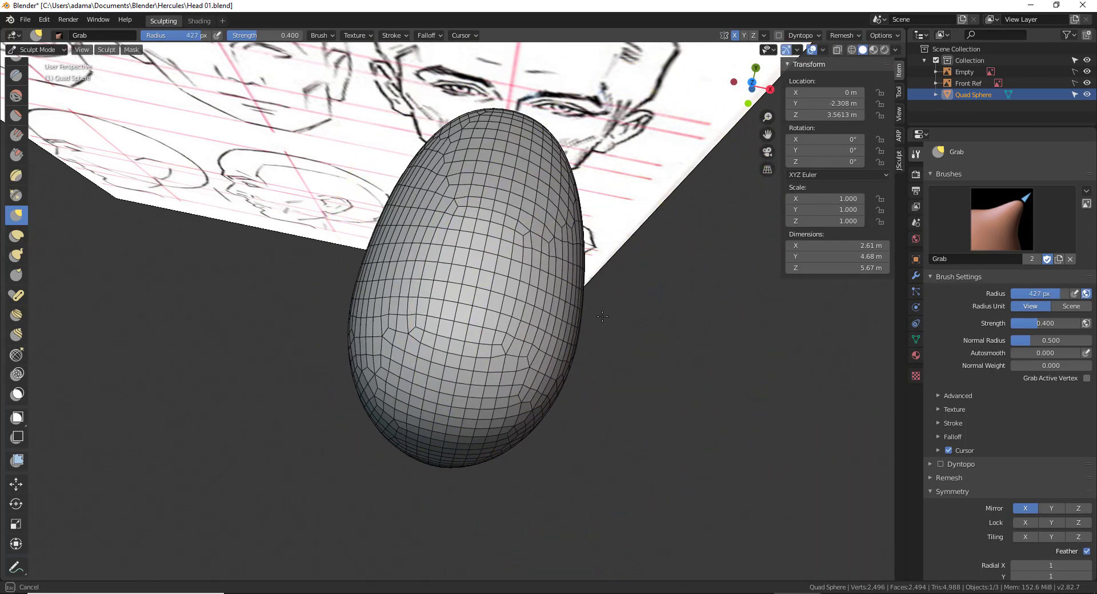
drag(603, 316, 630, 253)
drag(629, 238, 608, 311)
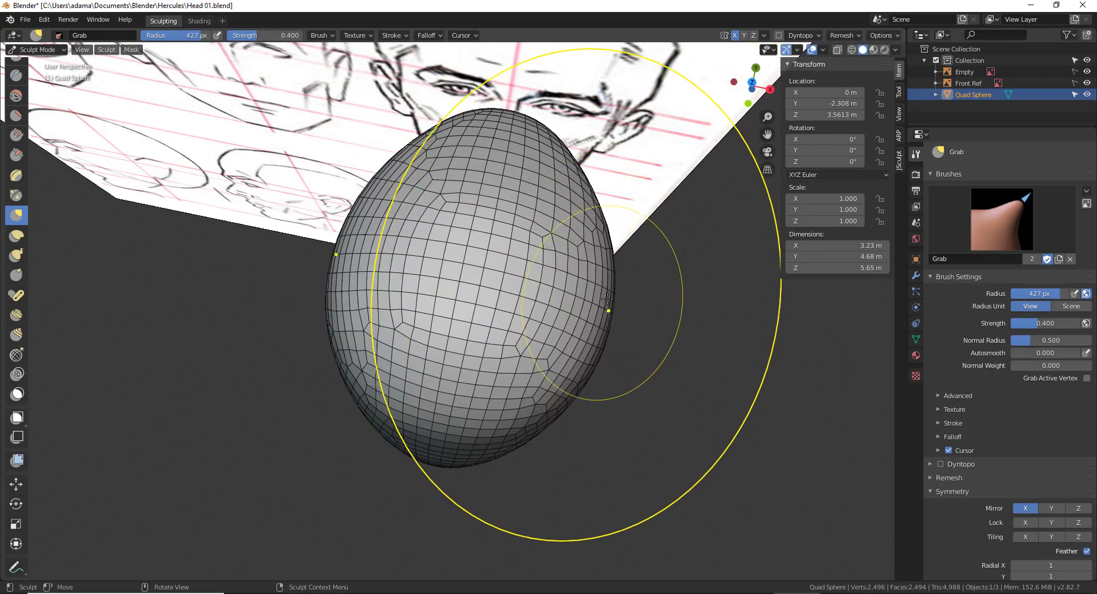
- In front view, reduce the Grab radius to 202 px and pull the lower face's sides outward to jaw width
key(KP_1)
key(bracketleft)
key(bracketleft)
key(bracketleft)
key(bracketleft)
key(bracketleft)
key(bracketleft)
key(bracketleft)
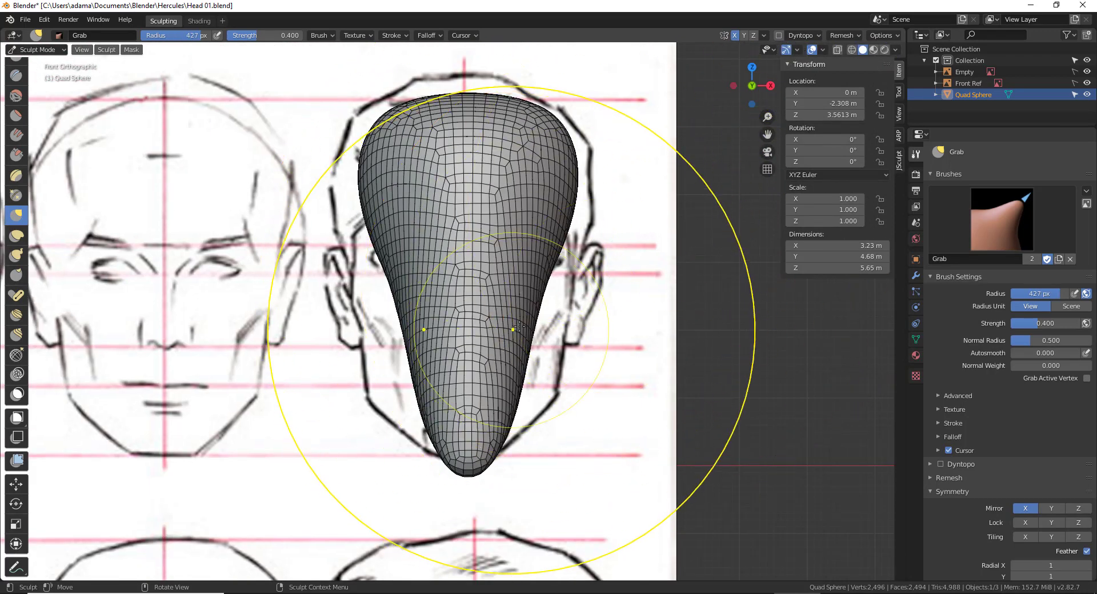
drag(529, 348, 575, 295)
- Pull the side surfaces behind the jaw outward and raise the chin tip to the front drawing's chin line
middle_drag(544, 389, 496, 392)
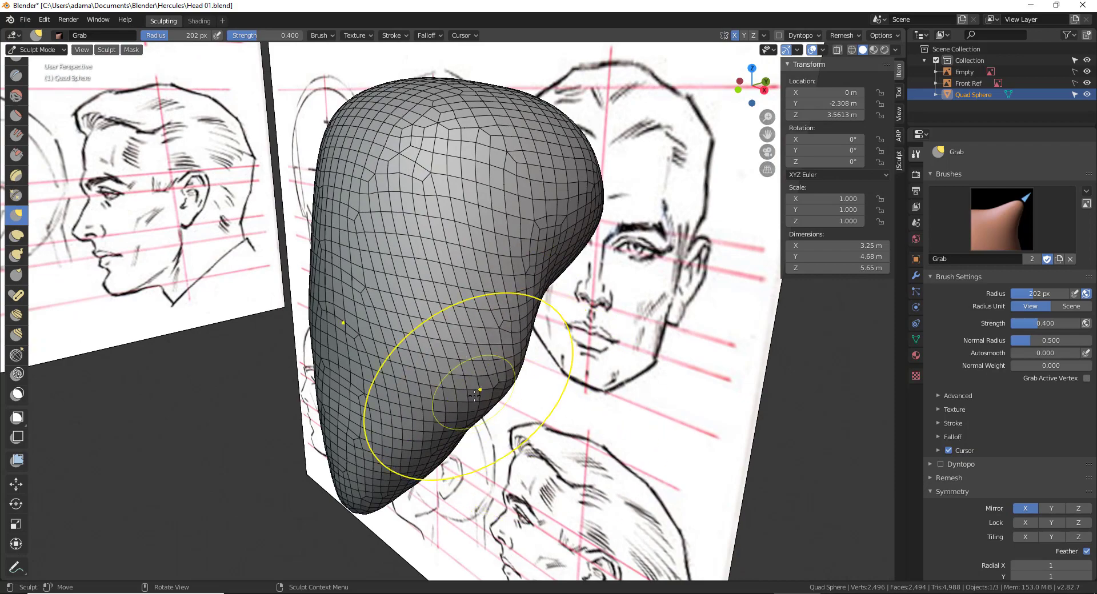
middle_drag(451, 473, 502, 320)
drag(515, 303, 526, 294)
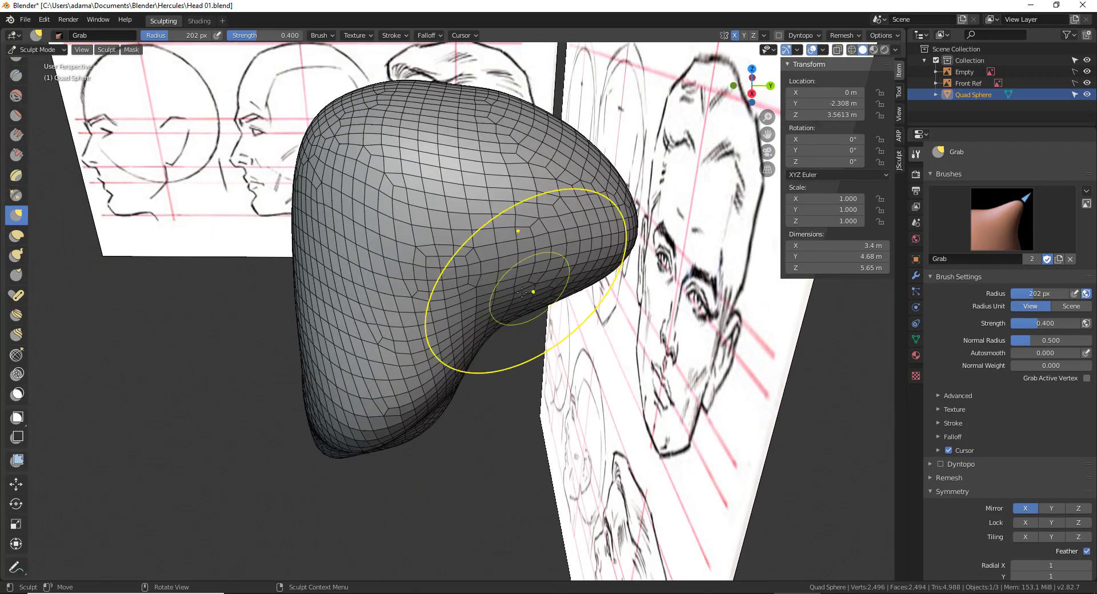
middle_drag(526, 294, 585, 298)
key(KP_1)
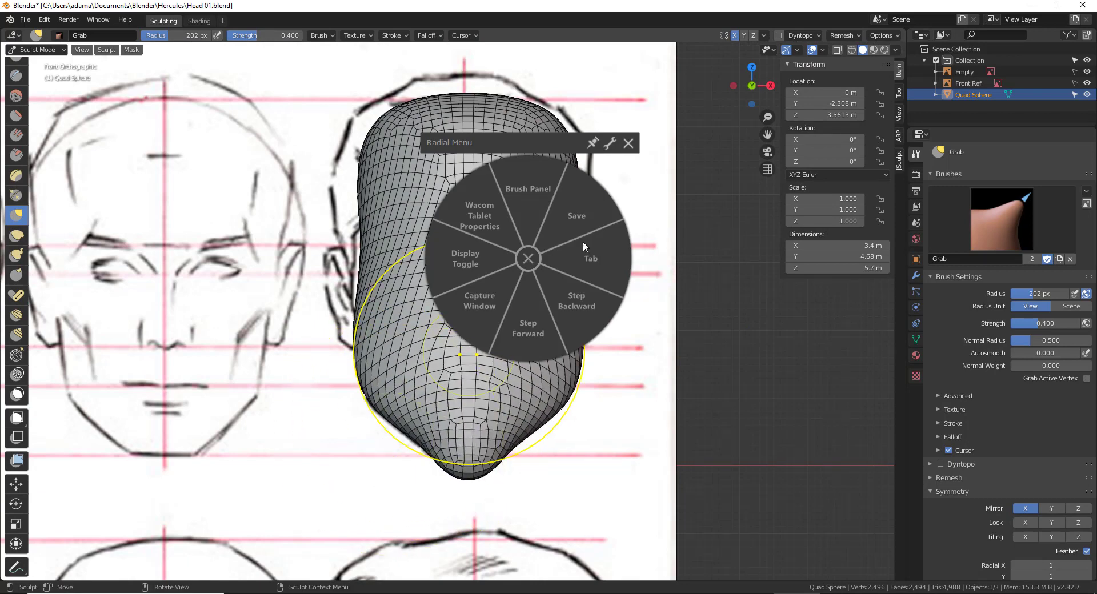
click(527, 260)
drag(386, 468, 430, 415)
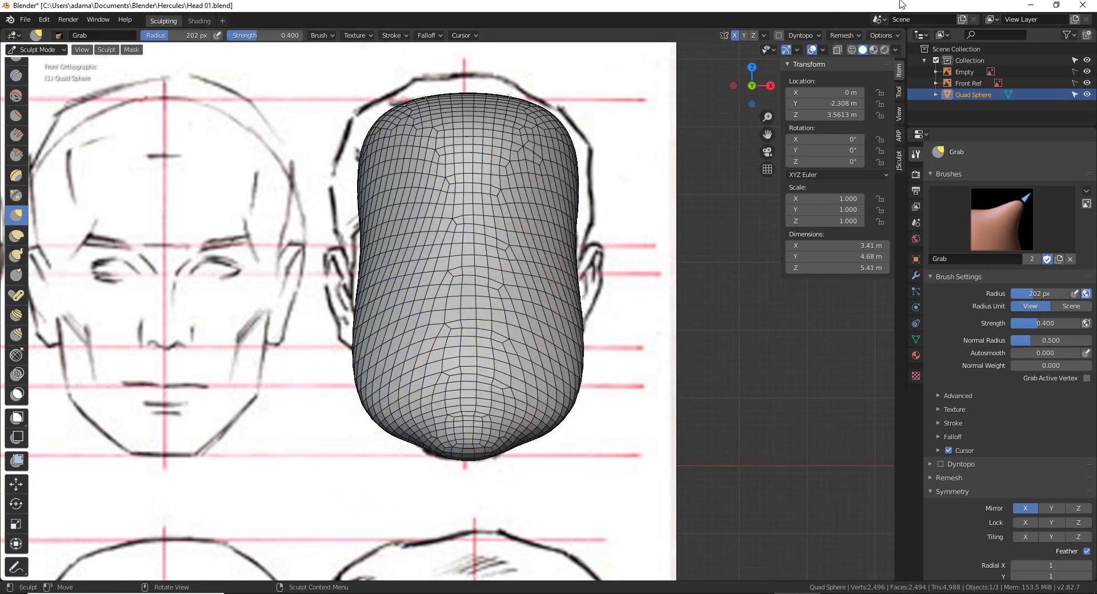
- Turn on X-ray and push the jaw and cheek sides inward to the front drawing's outline, reducing the Grab radius to 128 px
click(838, 49)
drag(575, 396, 540, 410)
drag(561, 394, 529, 412)
drag(572, 365, 552, 385)
mouse_move(591, 317)
mouse_down()
mouse_move(567, 318)
mouse_move(562, 330)
mouse_up()
key(f)
click(660, 302)
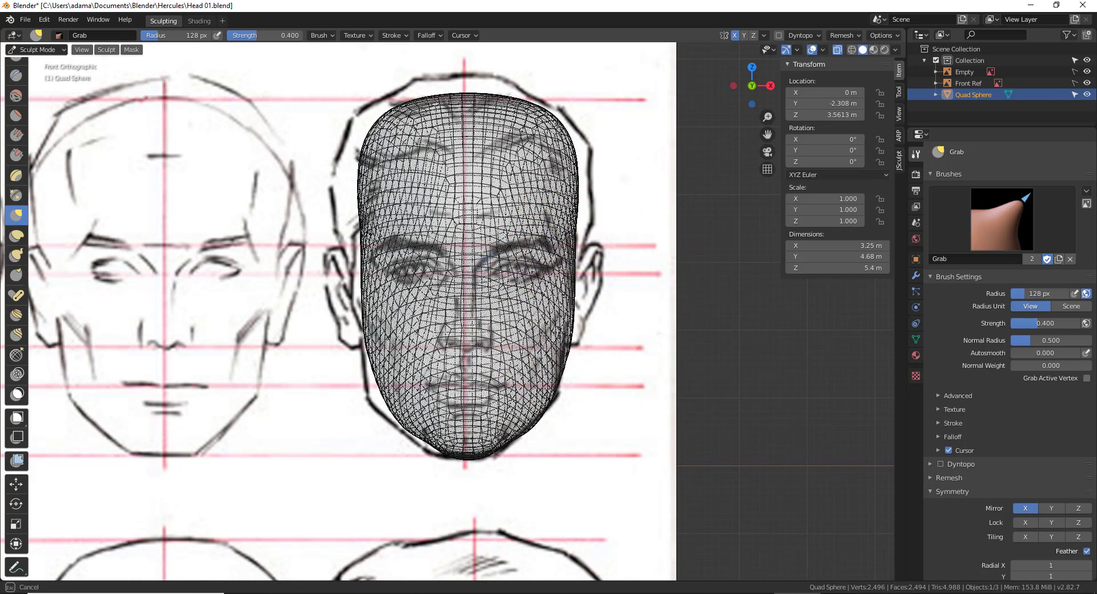
drag(562, 286, 560, 246)
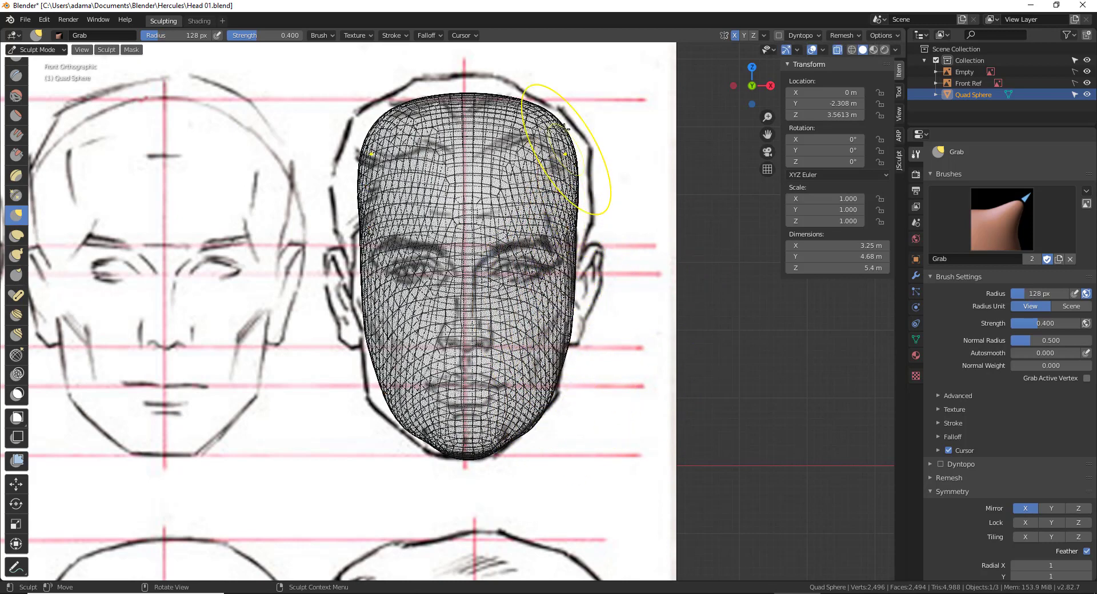
- With a 232 px Grab radius, raise the crown and widen the head's sides, and remesh the head
key(f)
drag(461, 93, 460, 81)
drag(576, 241, 584, 240)
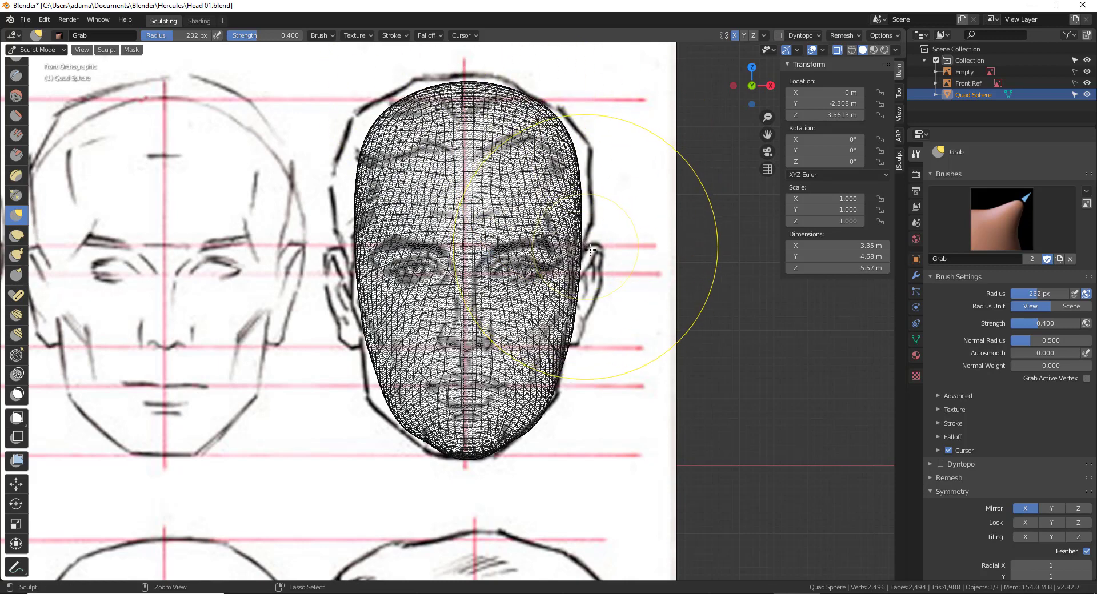
key(ctrl+r)
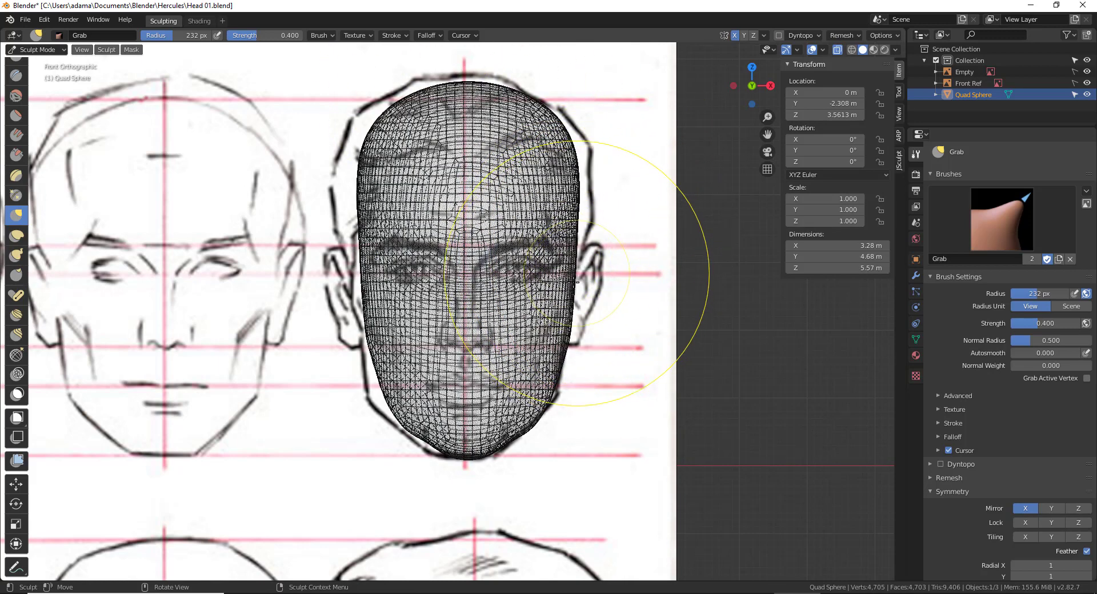
- Refine the temple, cheek and jaw contours with a 194 px Grab radius in front view, and reduce the radius to 147 px
key(f)
click(559, 297)
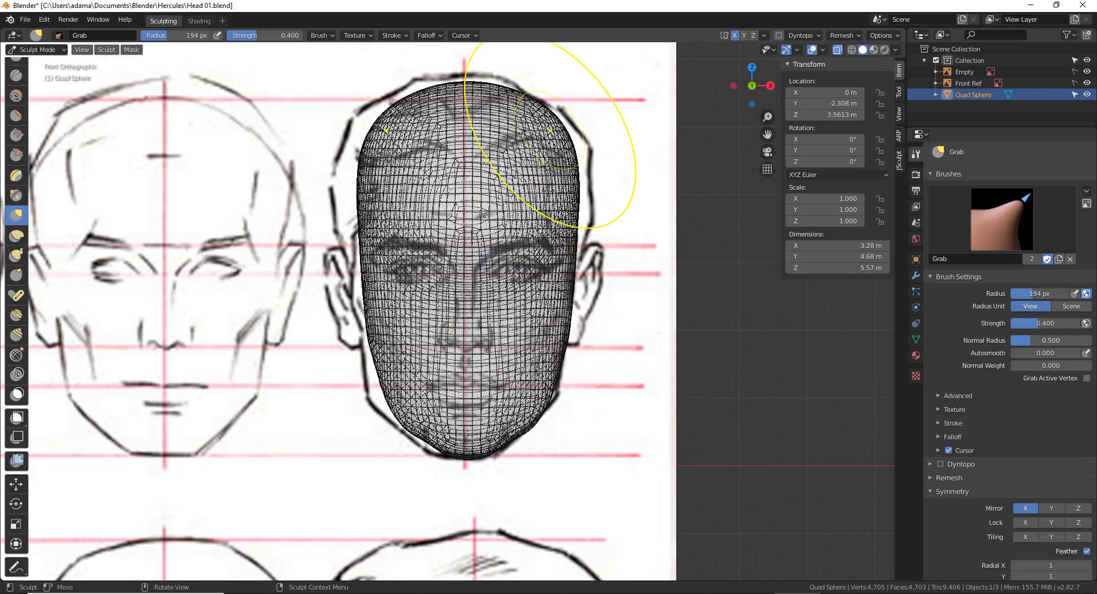
drag(586, 185, 595, 184)
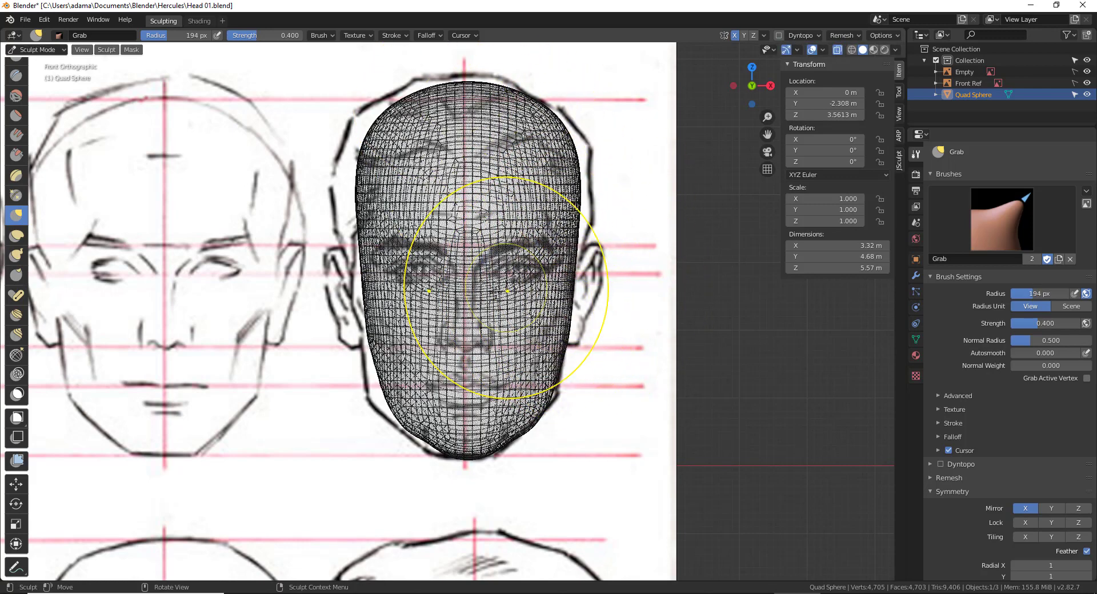
drag(562, 309, 560, 393)
drag(577, 295, 570, 295)
drag(579, 228, 571, 228)
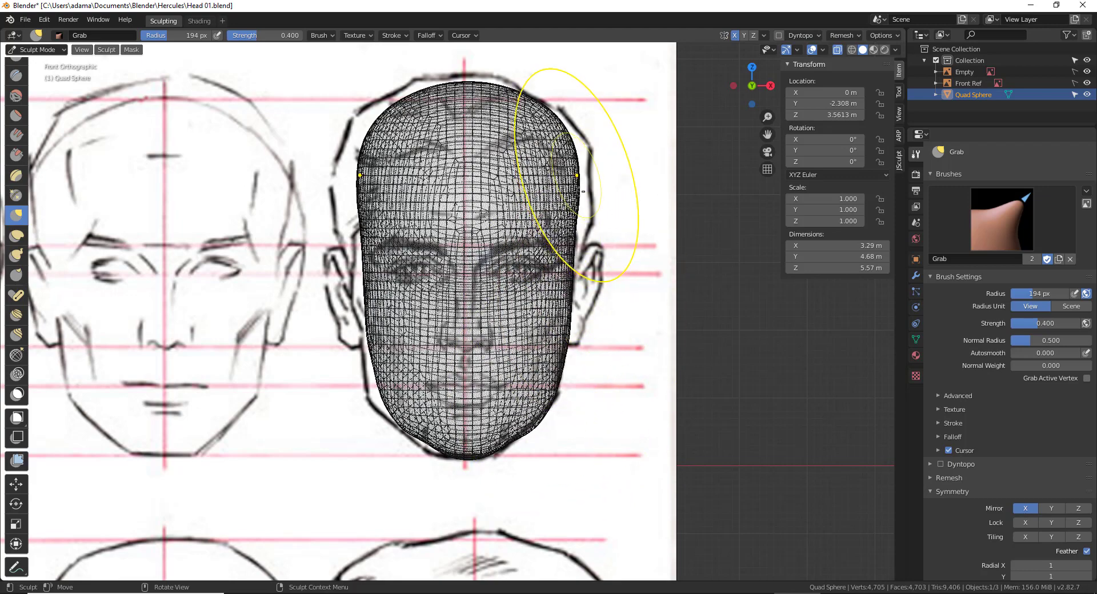
key(f)
click(552, 290)
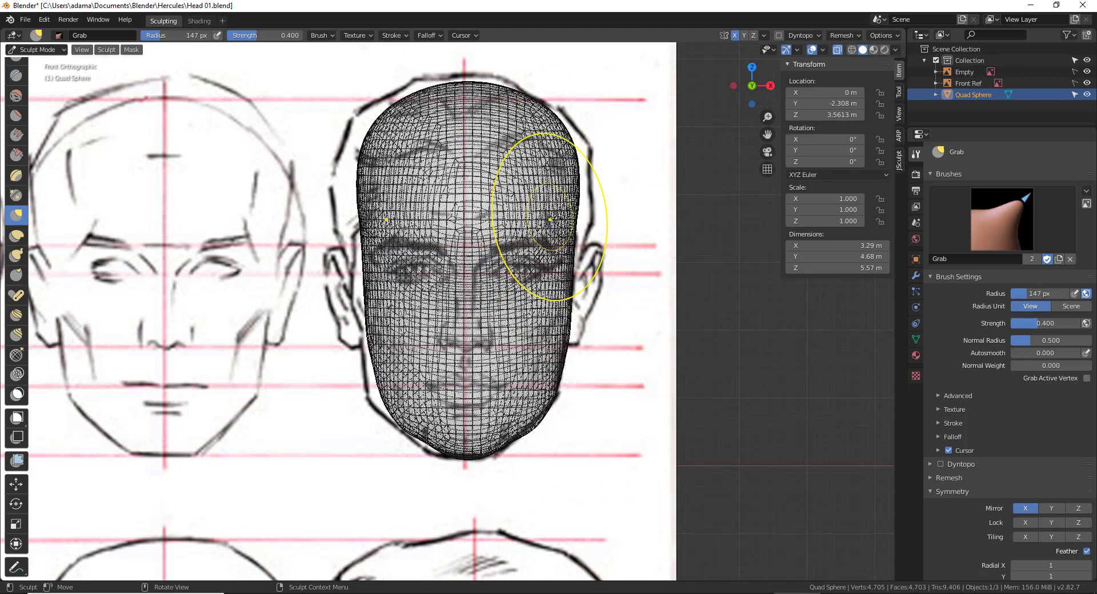
- Round out the head's sides from above with a 268 px Grab radius, and turn off the wireframe overlay
mouse_move(585, 247)
middle_down()
mouse_move(592, 378)
mouse_move(578, 318)
middle_up()
key(f)
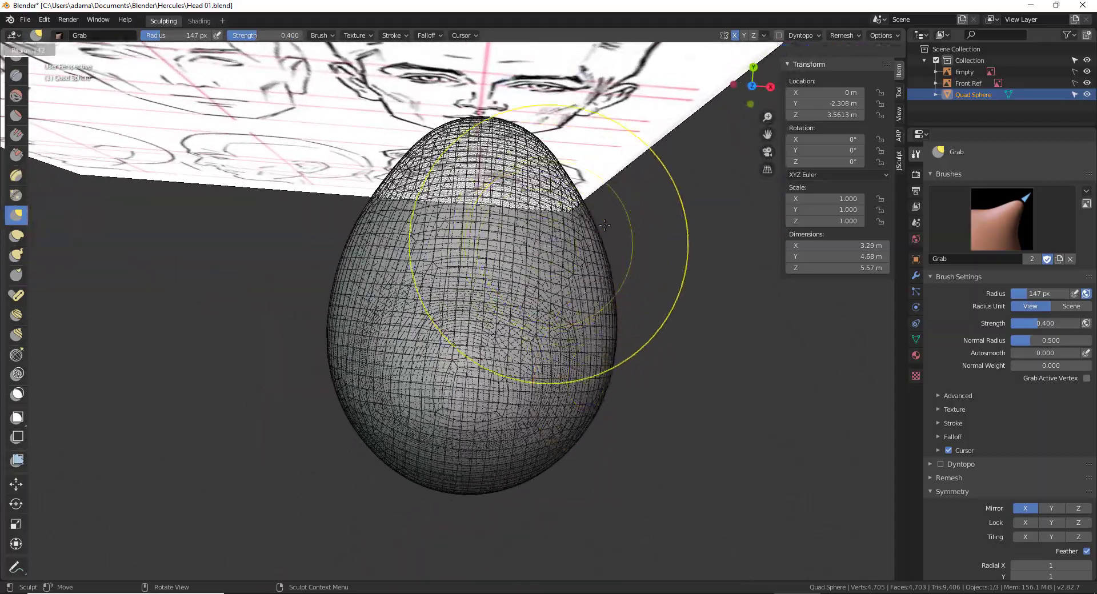
click(599, 260)
drag(598, 260, 594, 209)
drag(587, 172, 582, 167)
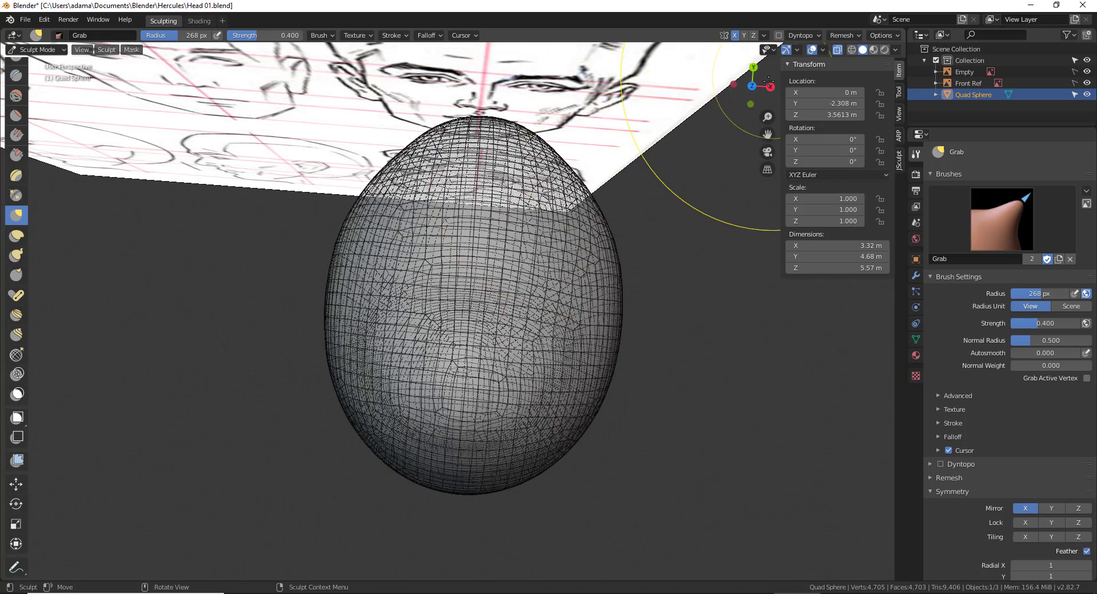
click(823, 50)
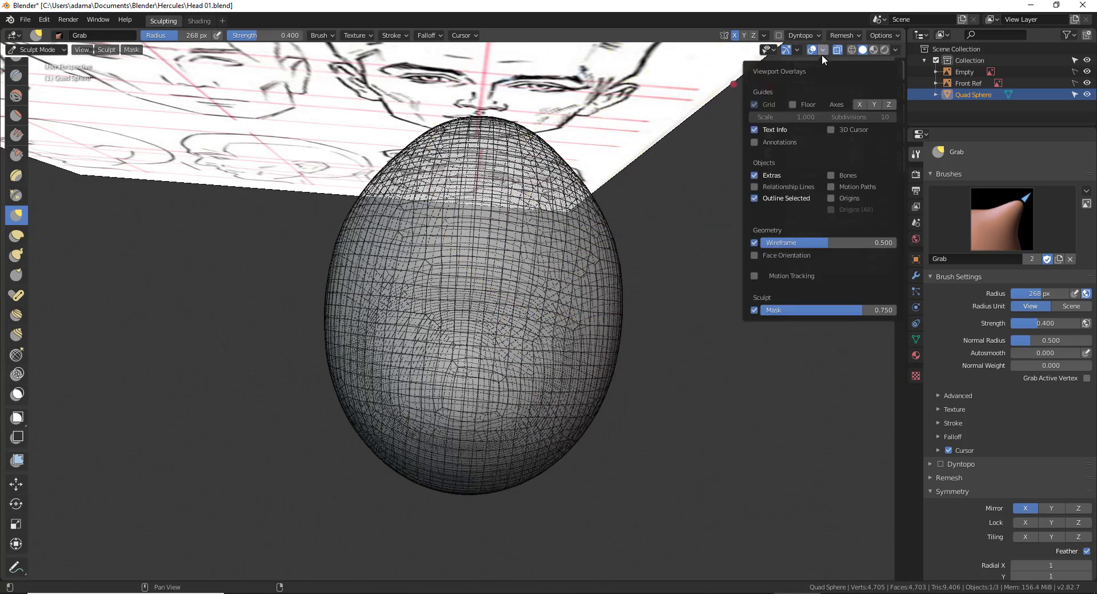
click(754, 243)
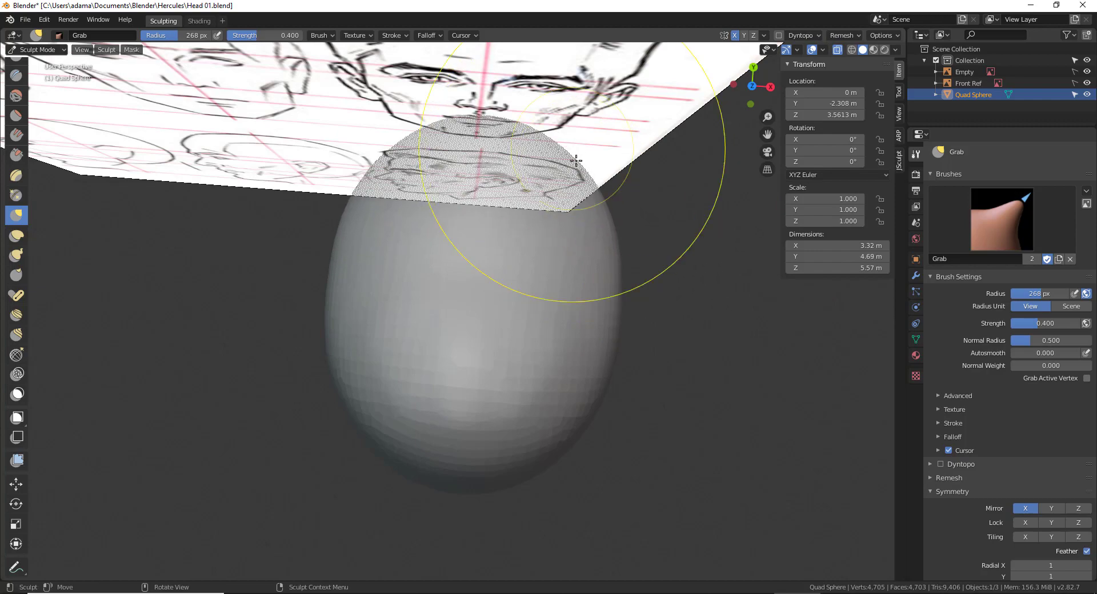
- Turn off X-ray and reshape the side of the skull and the forehead profile with a 173 px Grab radius
middle_drag(605, 270, 768, 71)
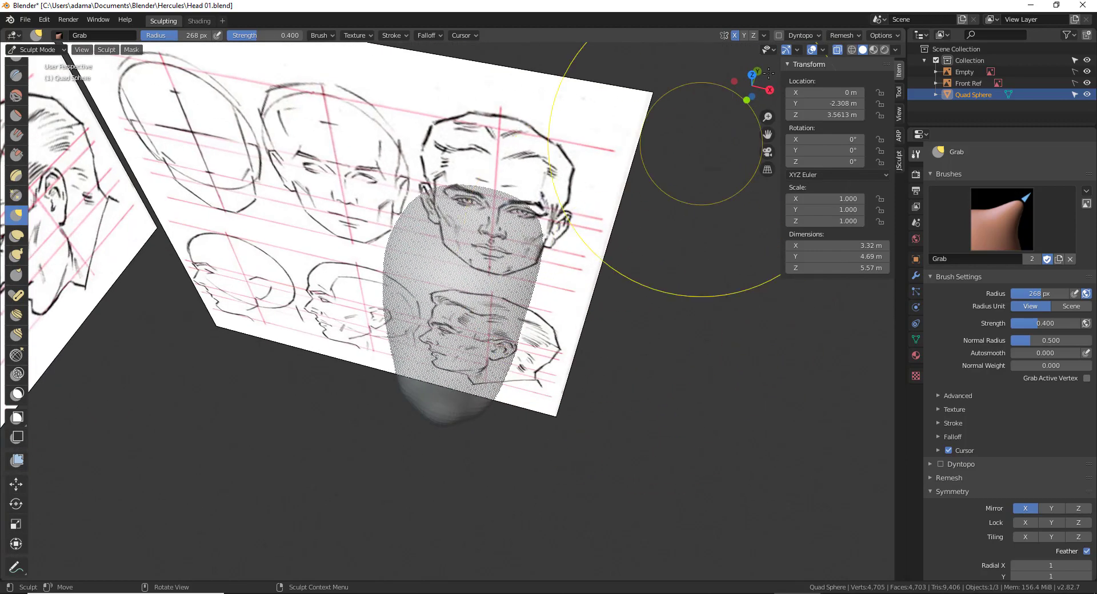
click(835, 51)
middle_drag(647, 274, 534, 246)
key(f)
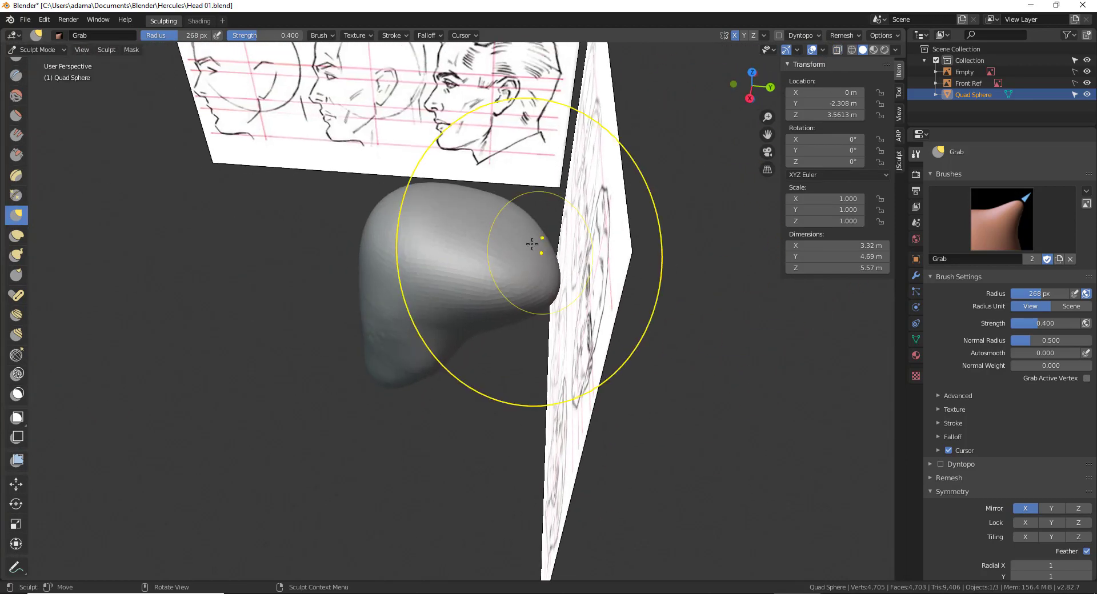
click(455, 228)
mouse_move(469, 228)
mouse_down()
mouse_move(480, 205)
mouse_move(517, 225)
mouse_up()
middle_drag(517, 225, 497, 185)
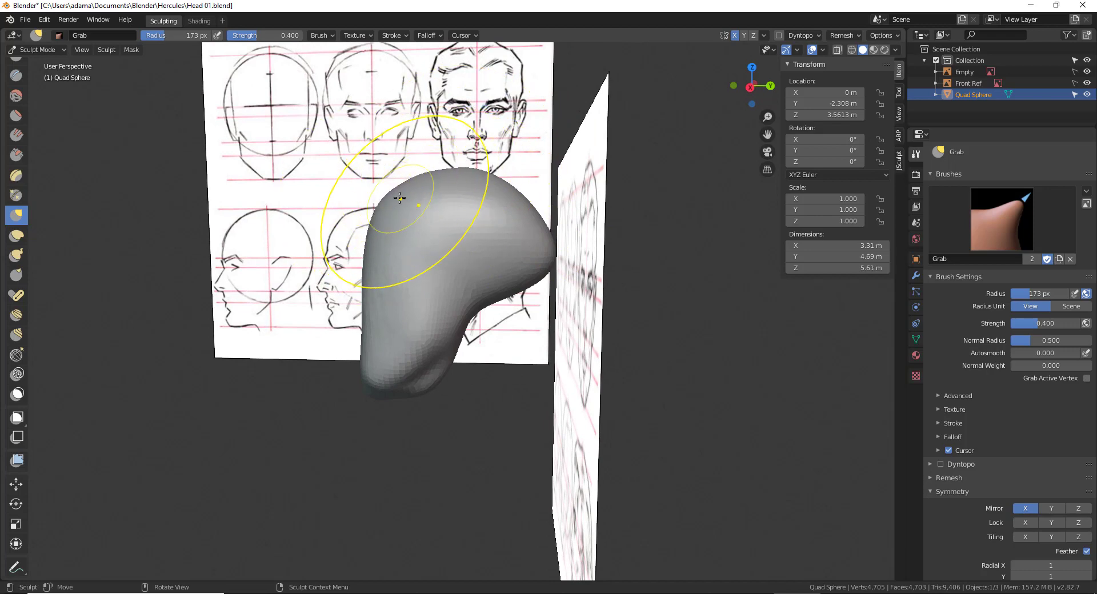
key(KP_3)
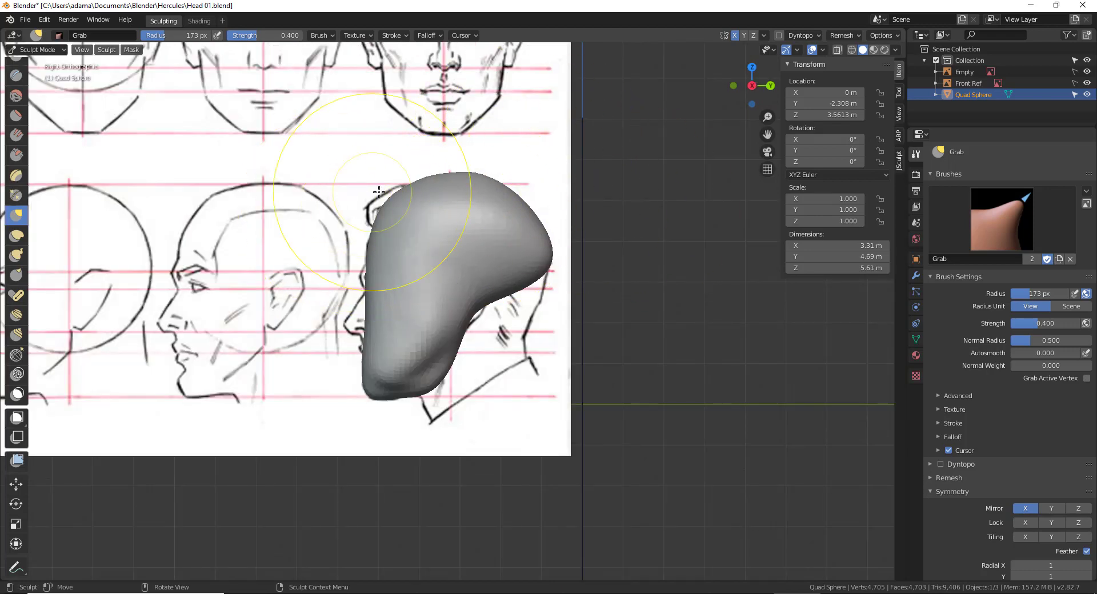
drag(379, 192, 367, 196)
- Push the underside of the jaw in towards the chin in side view with a 113 px Grab radius, and smooth it
scroll(428, 403, up, 4)
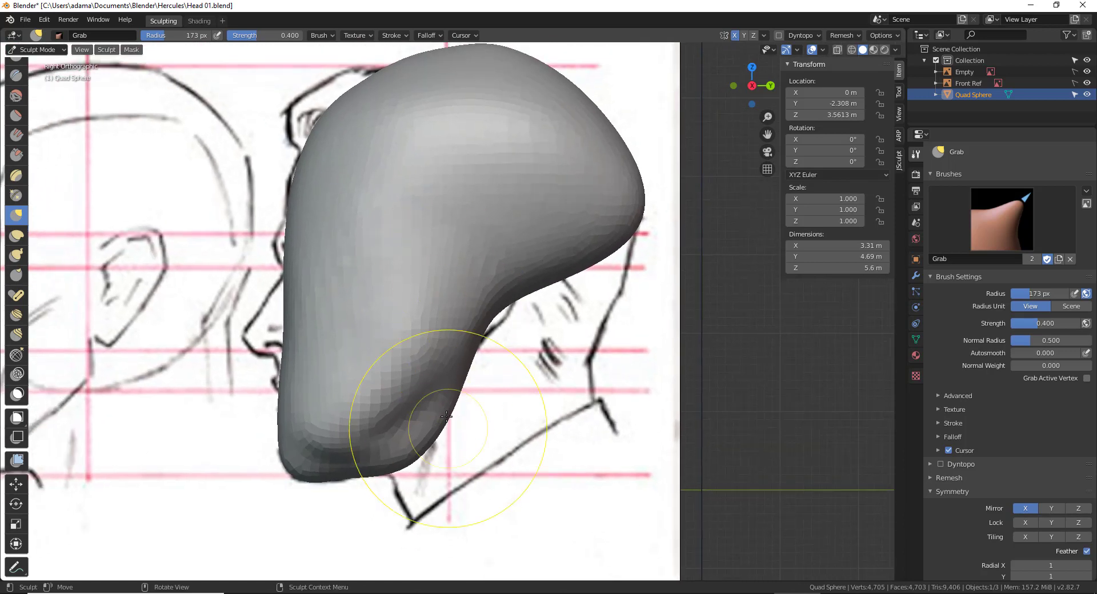
key(f)
click(423, 420)
mouse_move(418, 428)
mouse_down()
mouse_move(404, 422)
mouse_move(359, 459)
mouse_up()
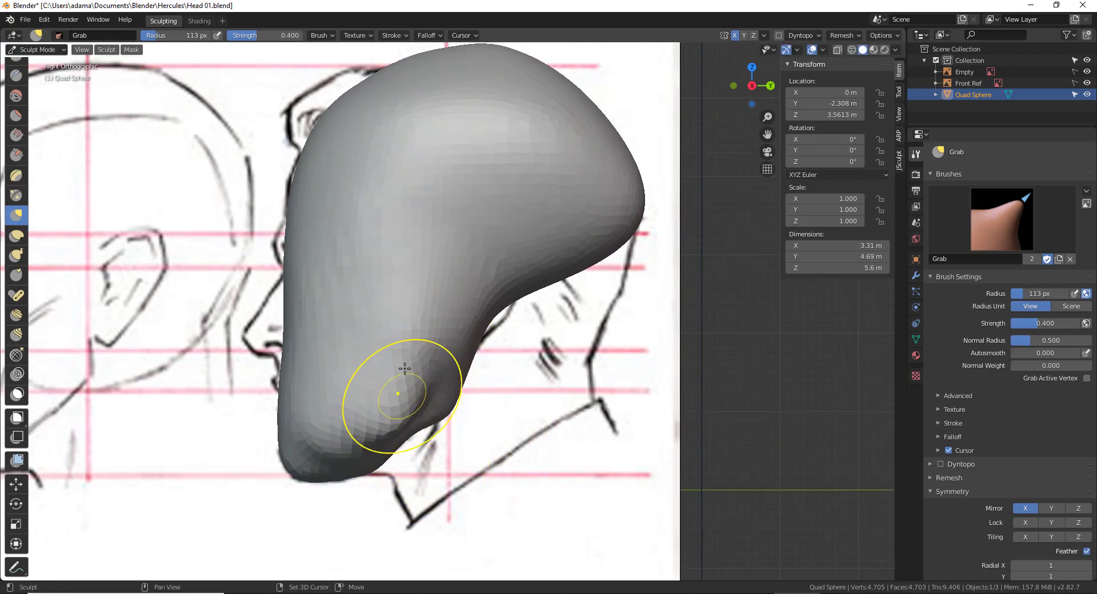
mouse_move(405, 368)
shift+mouse_down()
mouse_move(357, 435)
mouse_move(377, 451)
shift+mouse_up()
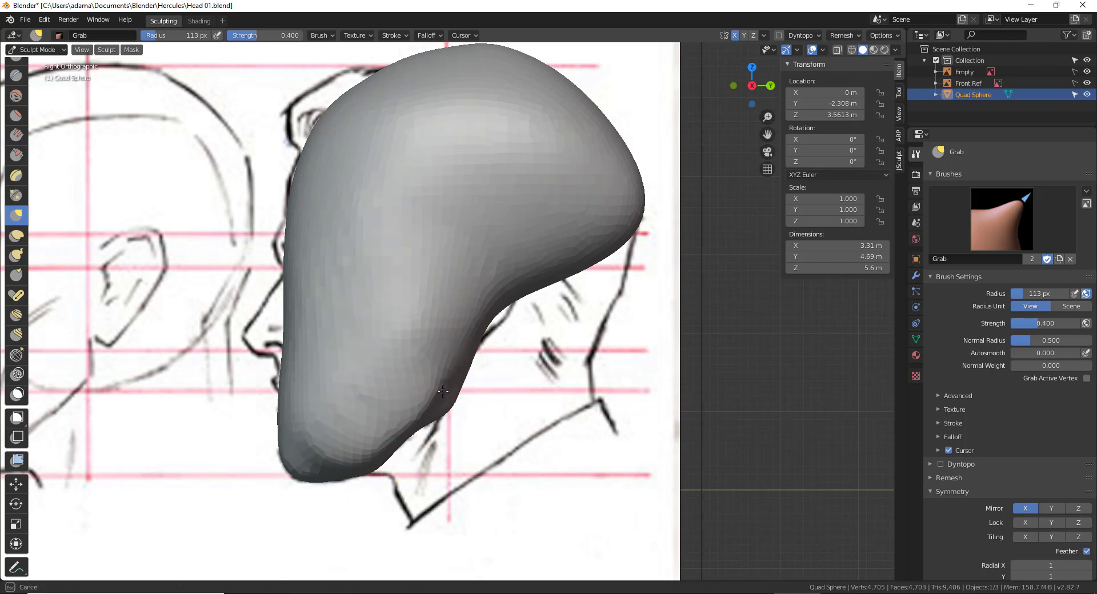
- Pull the head's sides outward at temple and cheek level with a 199 px Grab radius
key(f)
click(600, 225)
middle_drag(586, 142, 580, 189)
mouse_move(521, 257)
middle_down()
mouse_move(494, 229)
mouse_move(568, 220)
middle_up()
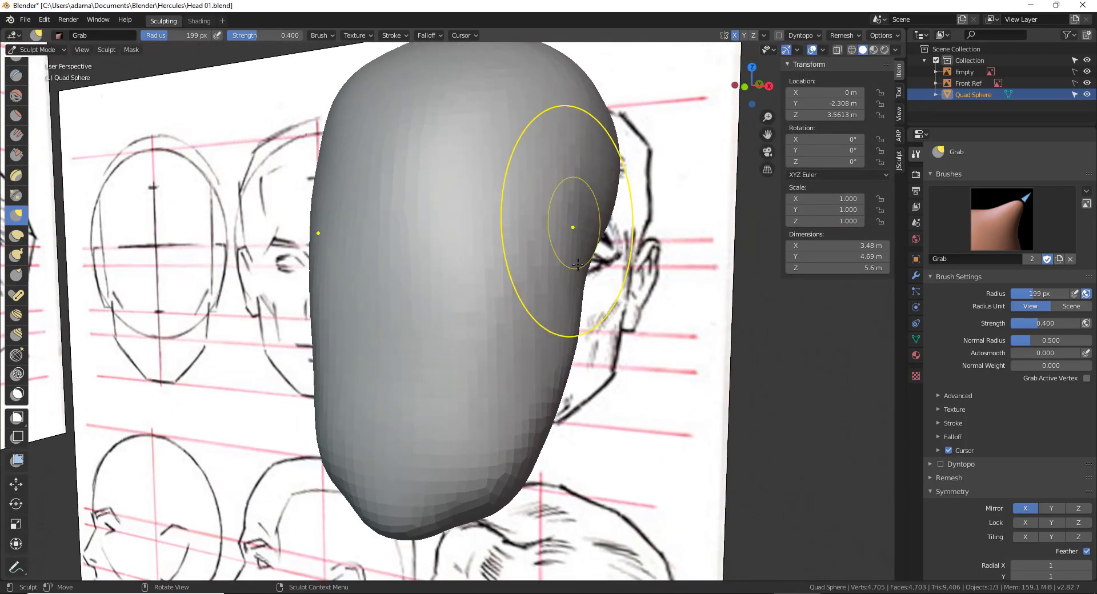
drag(568, 221, 588, 272)
mouse_move(563, 342)
middle_down()
mouse_move(597, 308)
mouse_move(545, 256)
middle_up()
scroll(597, 308, down, 3)
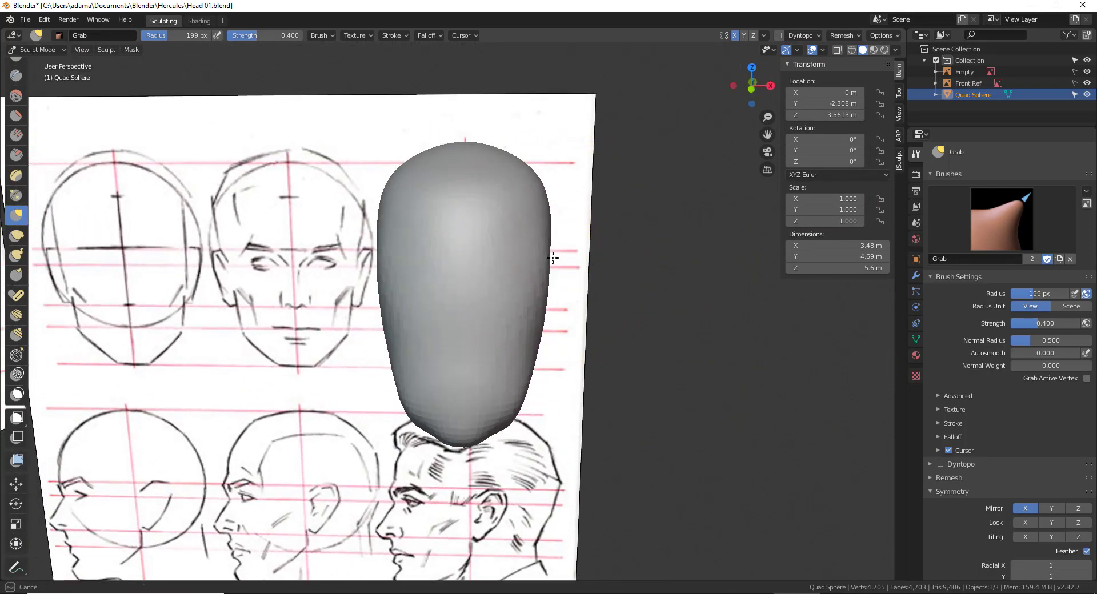
drag(552, 258, 554, 258)
mouse_move(555, 260)
middle_down()
mouse_move(568, 275)
mouse_move(559, 268)
middle_up()
- Nudge the chin upward with a 140 px Grab radius, and enlarge the radius to 198 px for the head's side
key(f)
click(474, 403)
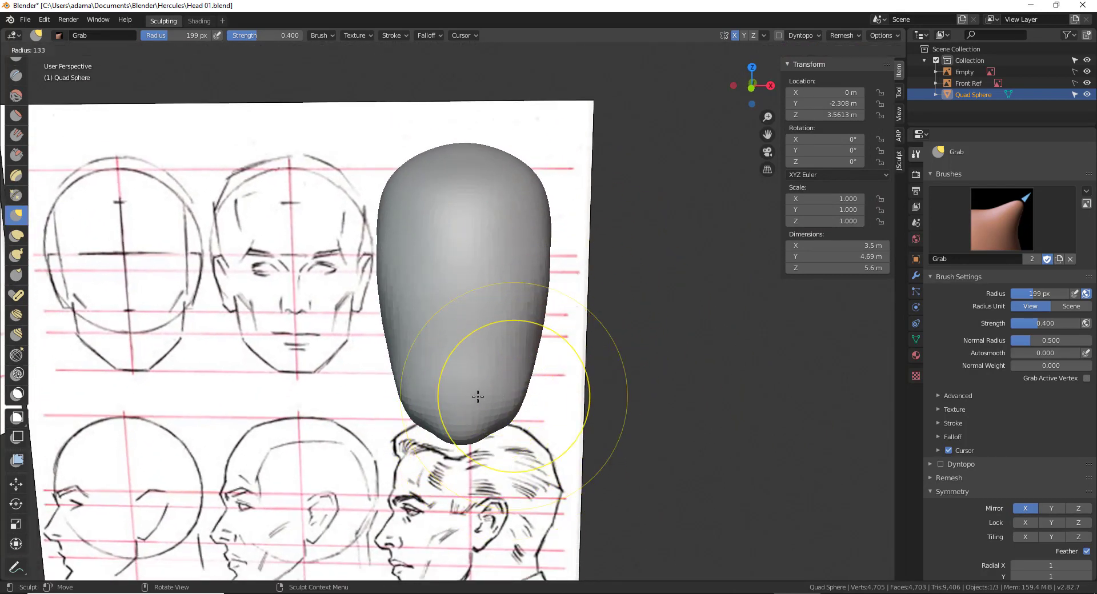
drag(476, 425, 478, 422)
mouse_move(477, 421)
middle_down()
mouse_move(489, 184)
mouse_move(519, 314)
mouse_move(536, 237)
middle_up()
key(f)
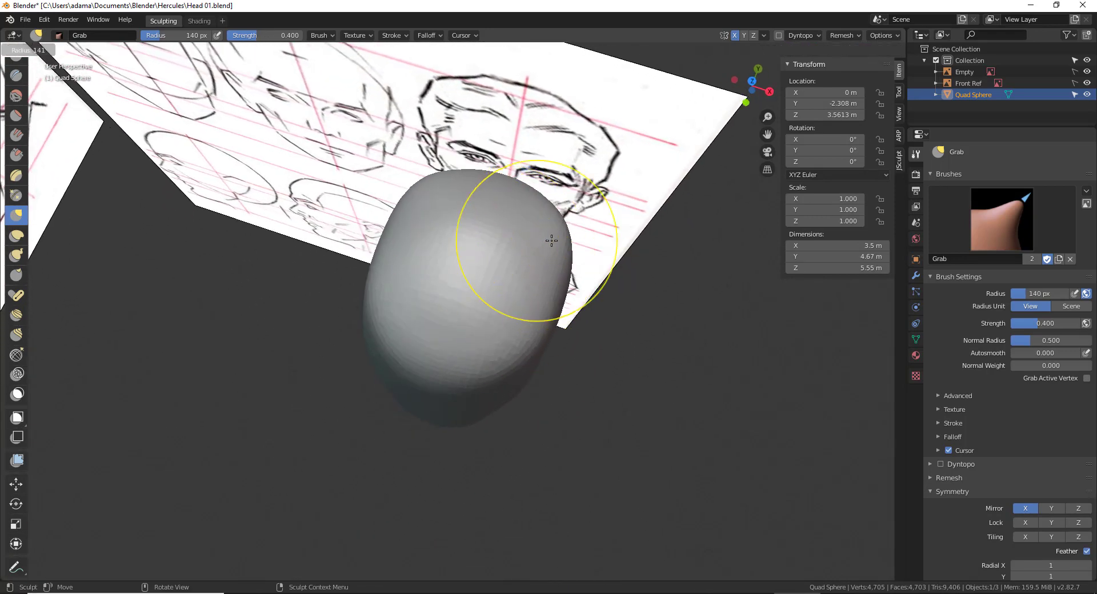
click(533, 198)
middle_drag(538, 199, 528, 246)
middle_drag(629, 255, 555, 307)
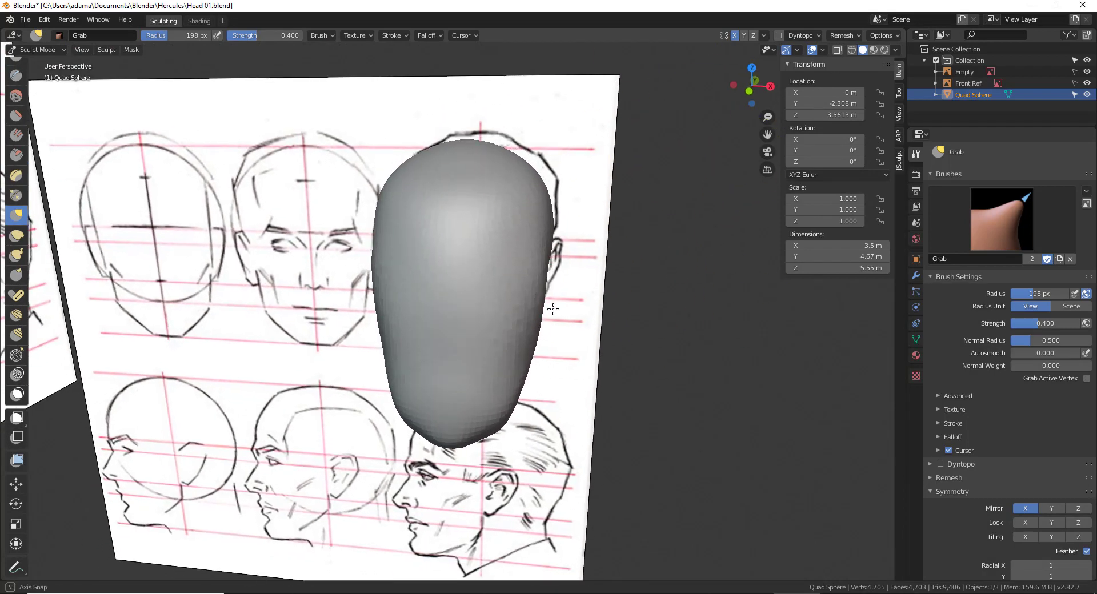
- Switch to Object Mode, add a mesh cylinder and scale it up to about 3.93 m across
key(ctrl+Tab)
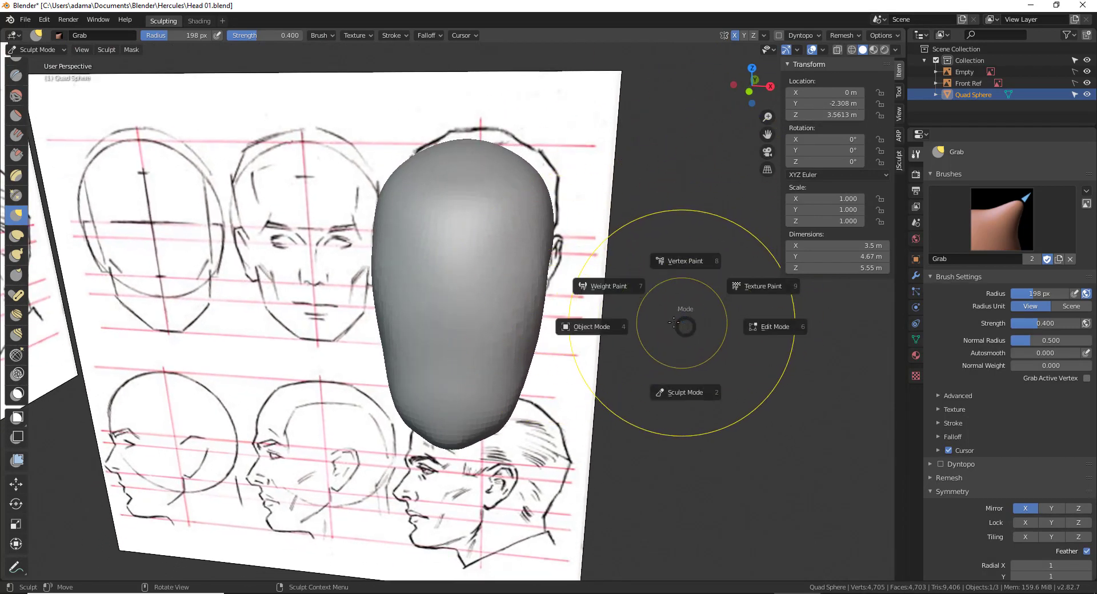
click(586, 327)
mouse_move(612, 313)
middle_down()
mouse_move(671, 256)
mouse_move(649, 300)
mouse_move(657, 286)
mouse_move(693, 299)
mouse_move(670, 295)
middle_up()
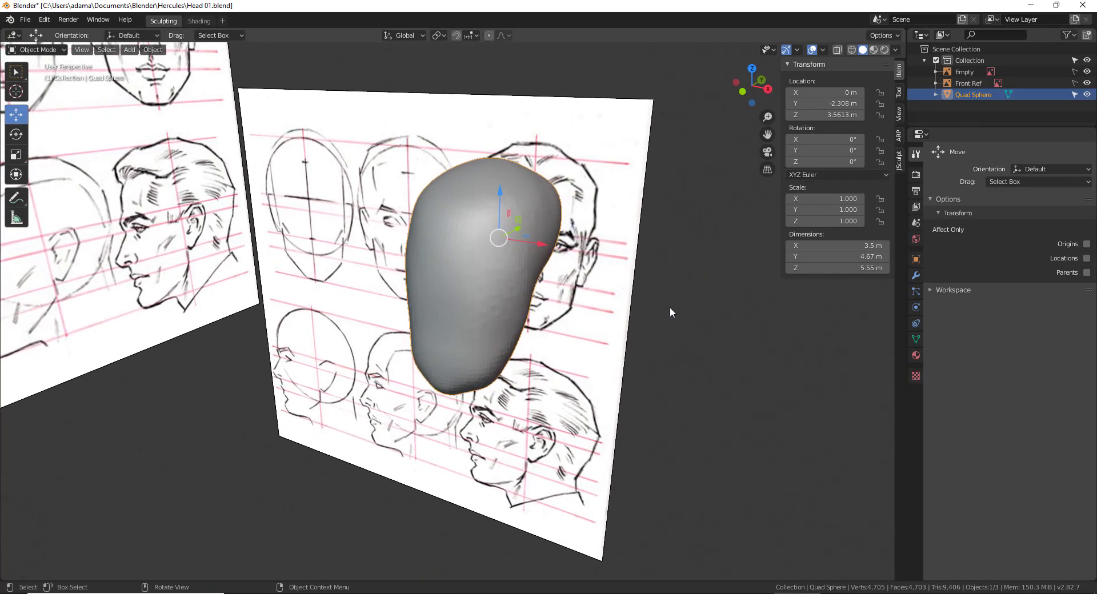
key(shift+a)
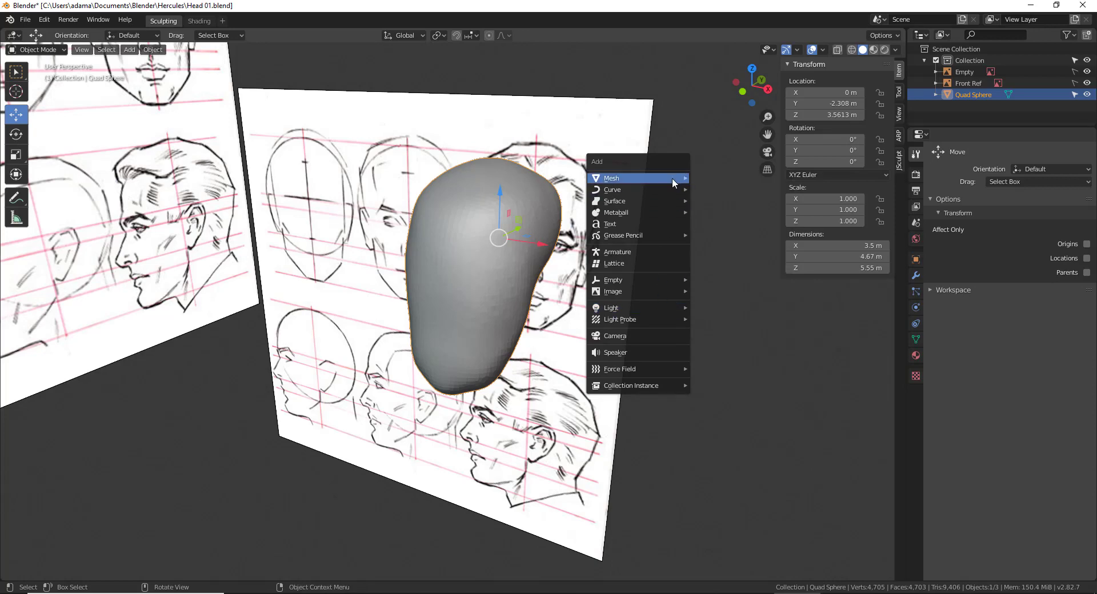
mouse_move(674, 183)
click(718, 235)
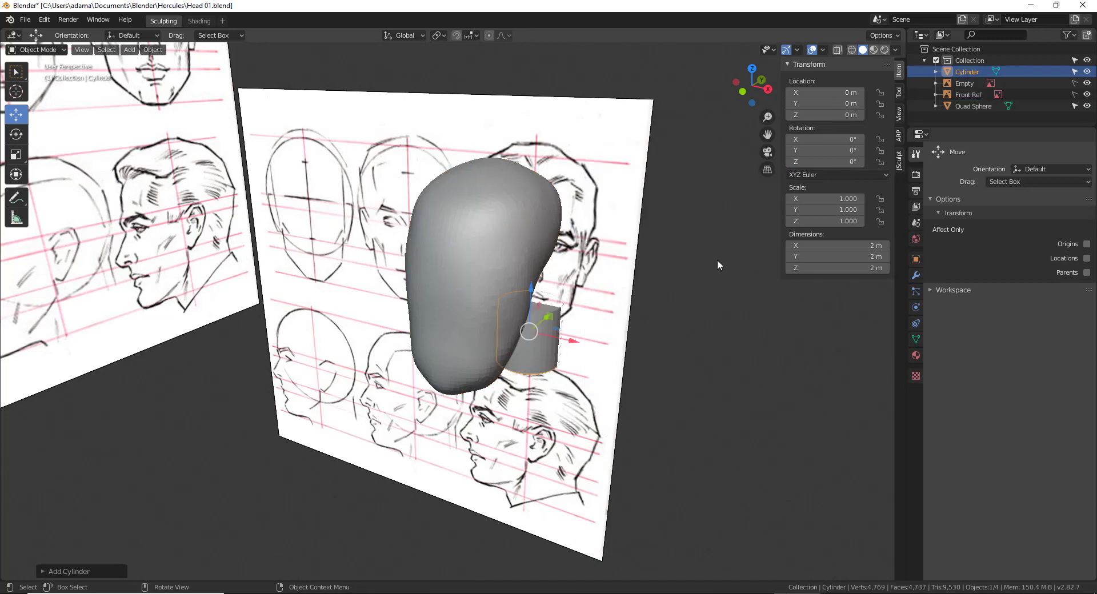
middle_drag(717, 260, 607, 337)
key(s)
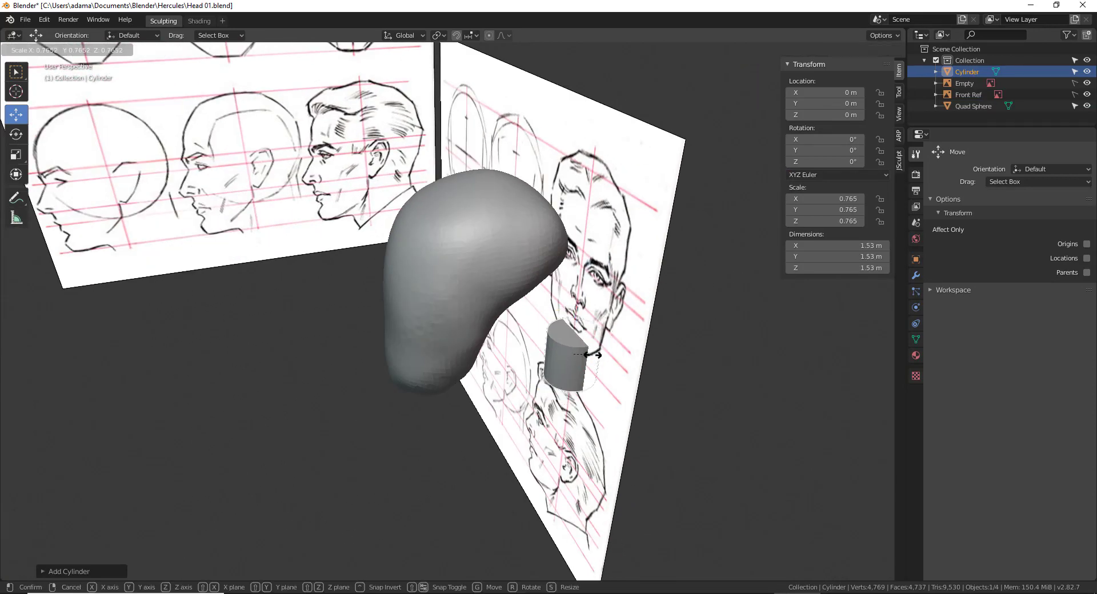
click(624, 347)
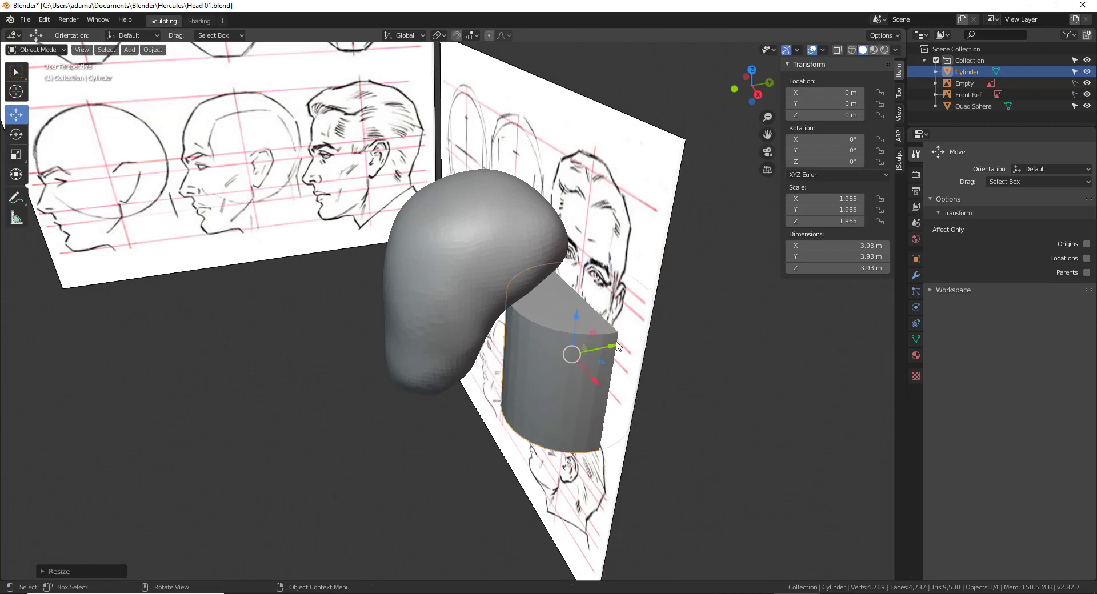
- Move the cylinder clear of the head's side, to about X 3.72 m and Y -2.87 m
drag(614, 346, 503, 380)
middle_drag(502, 381, 536, 382)
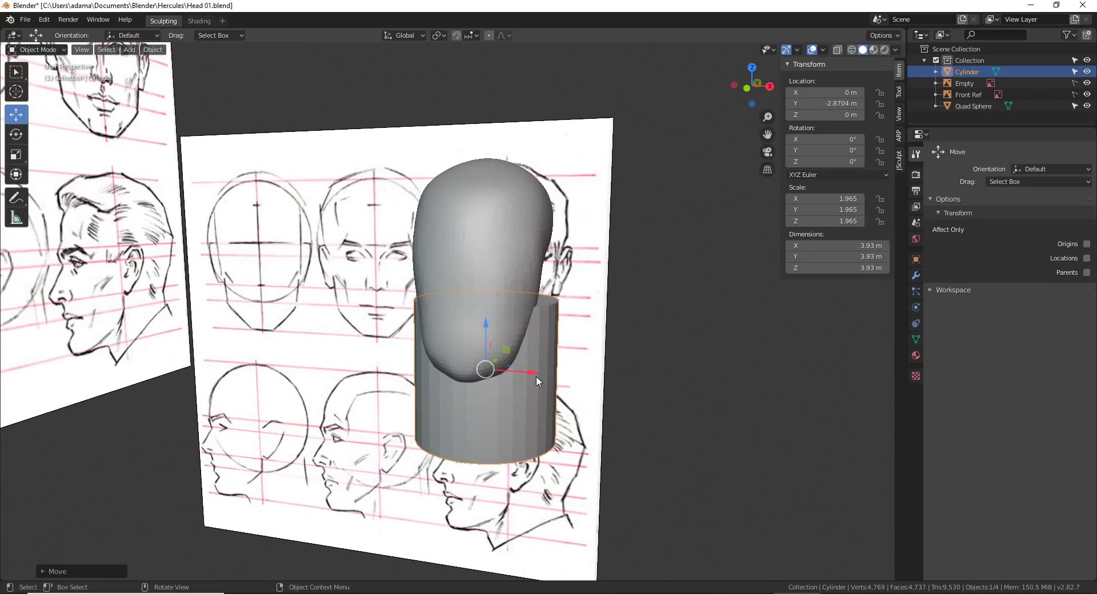
drag(536, 381, 681, 363)
middle_drag(681, 364, 680, 258)
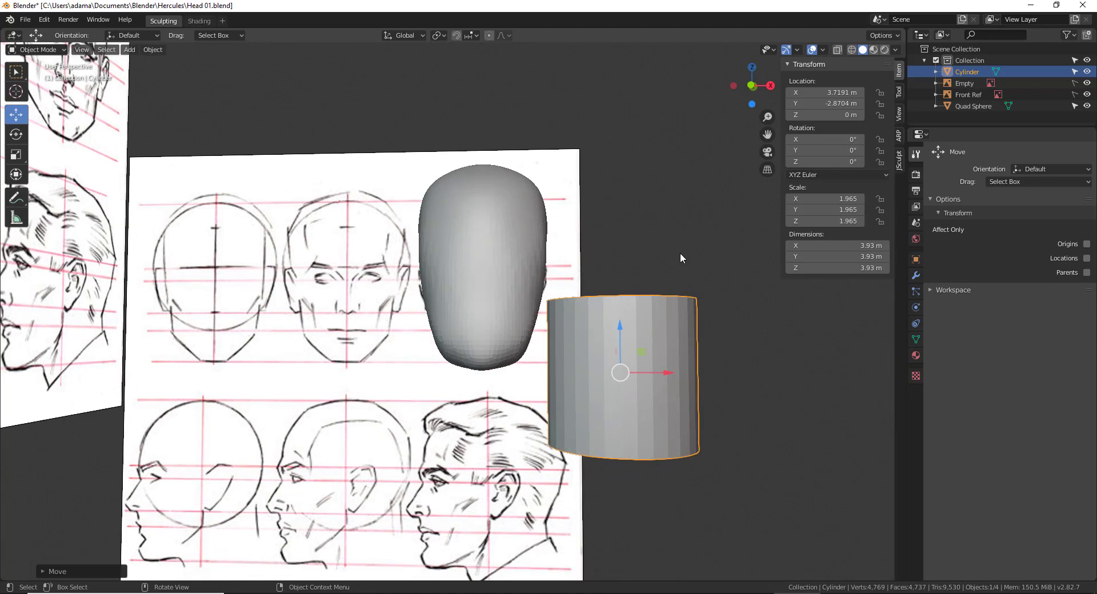
- Flatten the cylinder along Z into a disc about 0.535 m thick
key(s)
key(z)
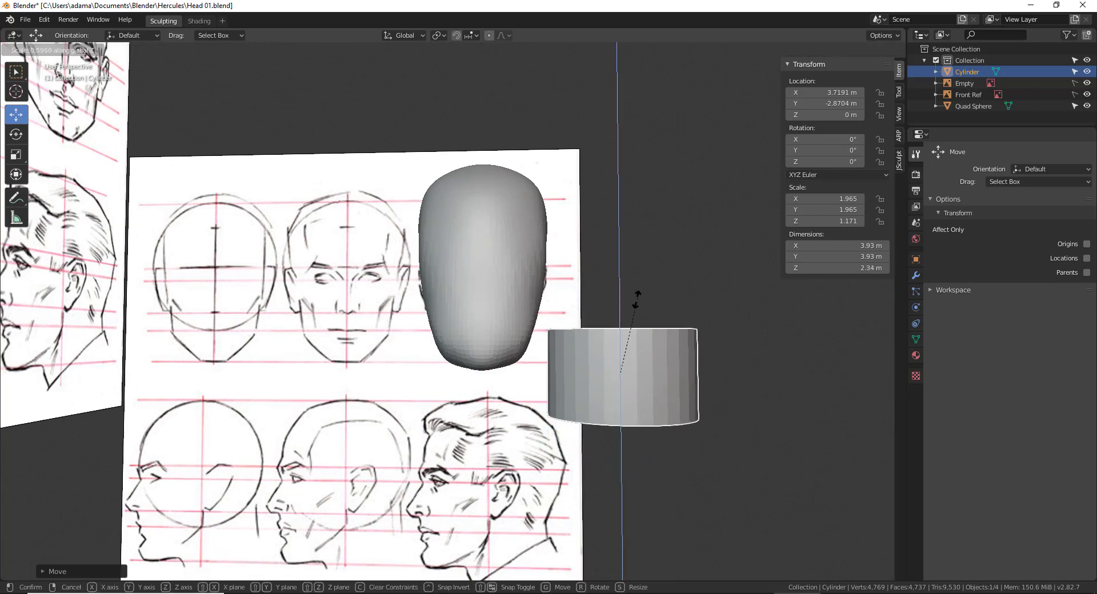
click(584, 309)
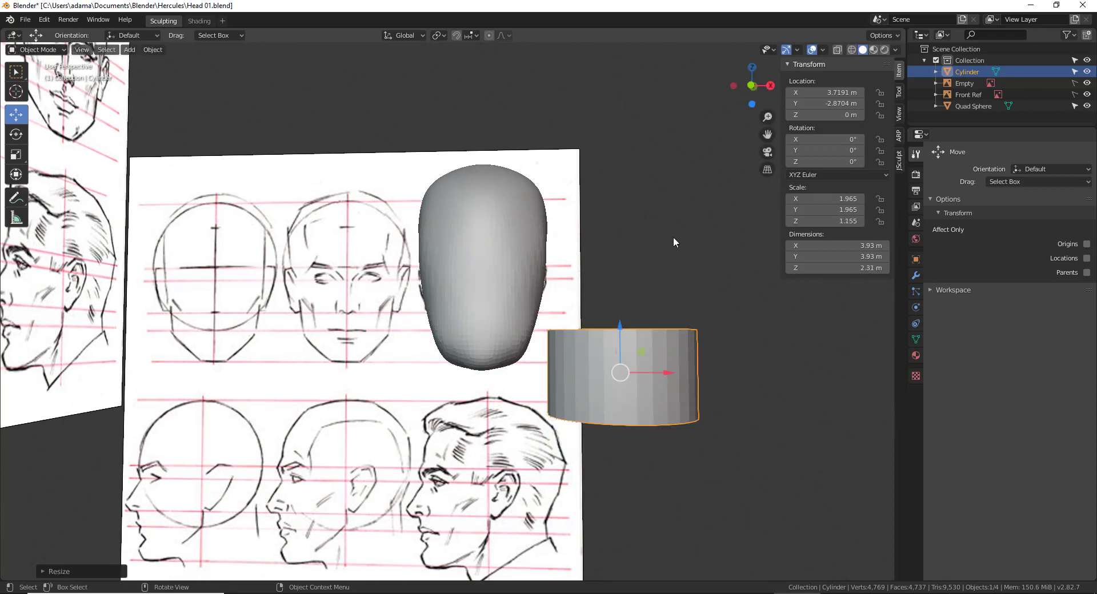
key(s)
key(z)
click(712, 331)
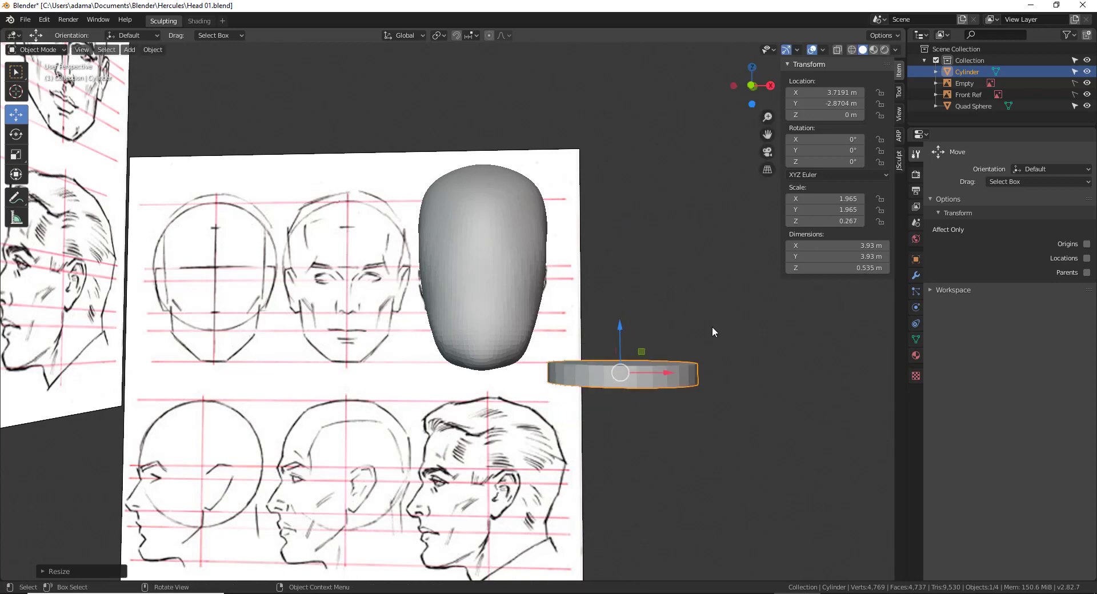
- Rotate the disc upright and angle it like an ear, to about X -96.4°, Y -49.7° and Z 21.5°
middle_drag(712, 327, 725, 308)
key(r)
click(625, 256)
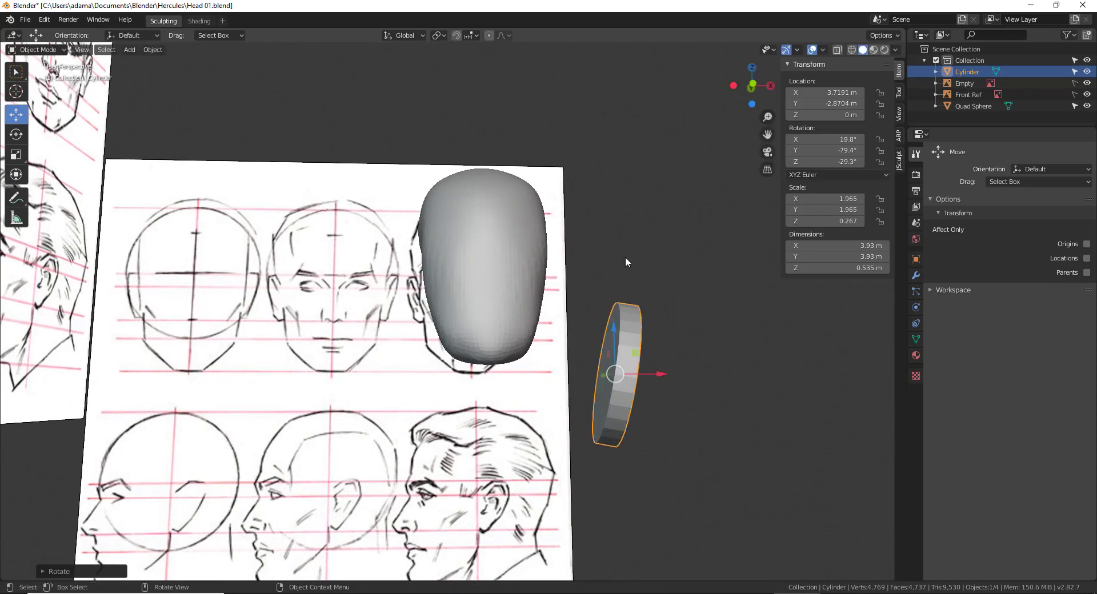
middle_drag(625, 256, 677, 415)
key(r)
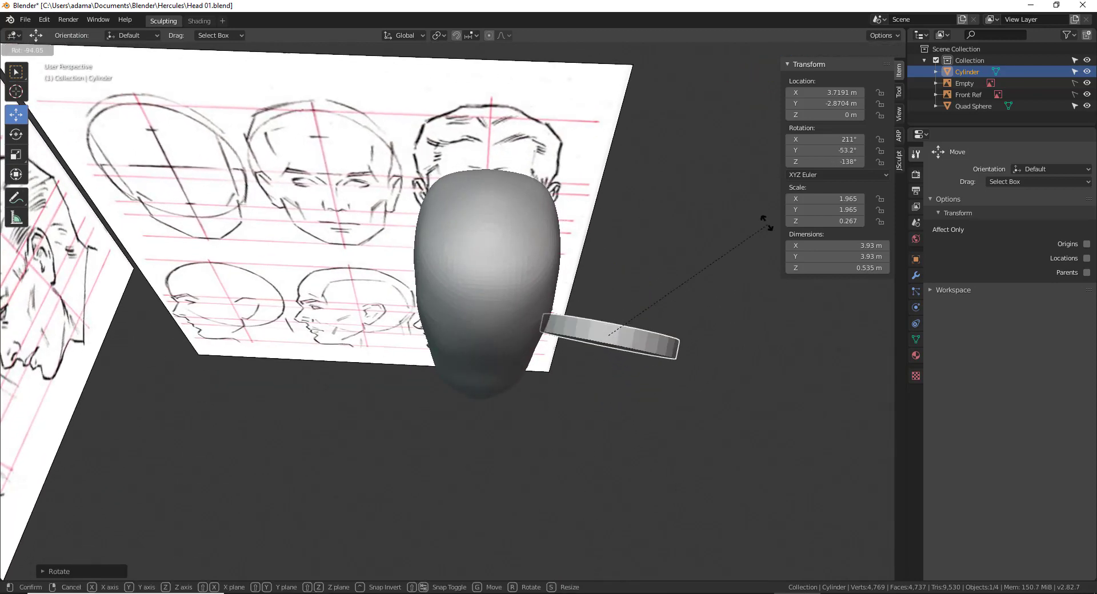
click(585, 389)
middle_drag(585, 390, 525, 324)
key(r)
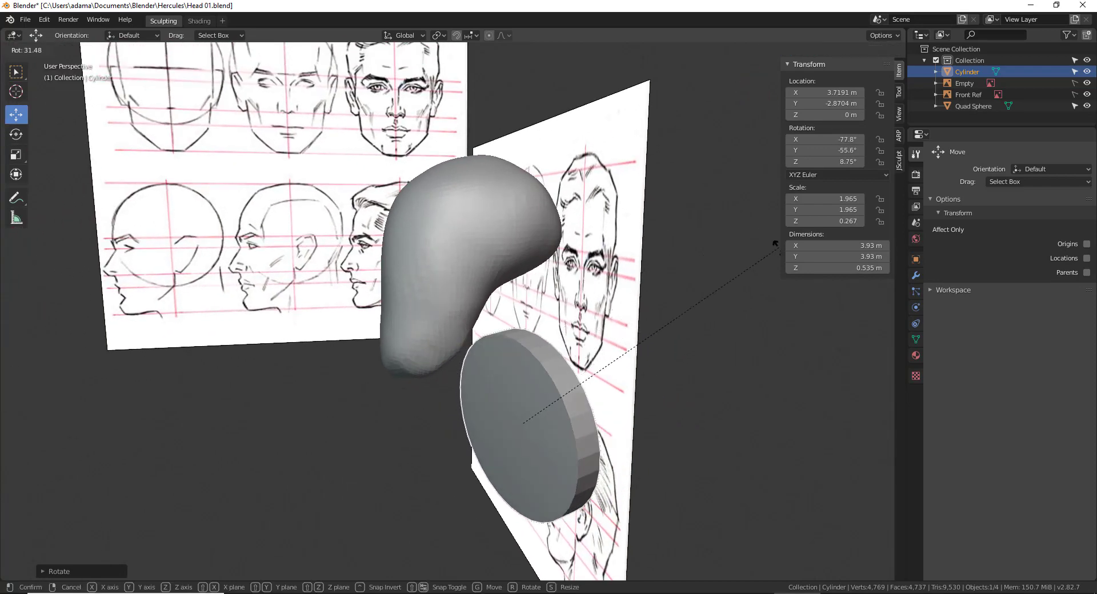
click(647, 364)
middle_drag(646, 364, 745, 336)
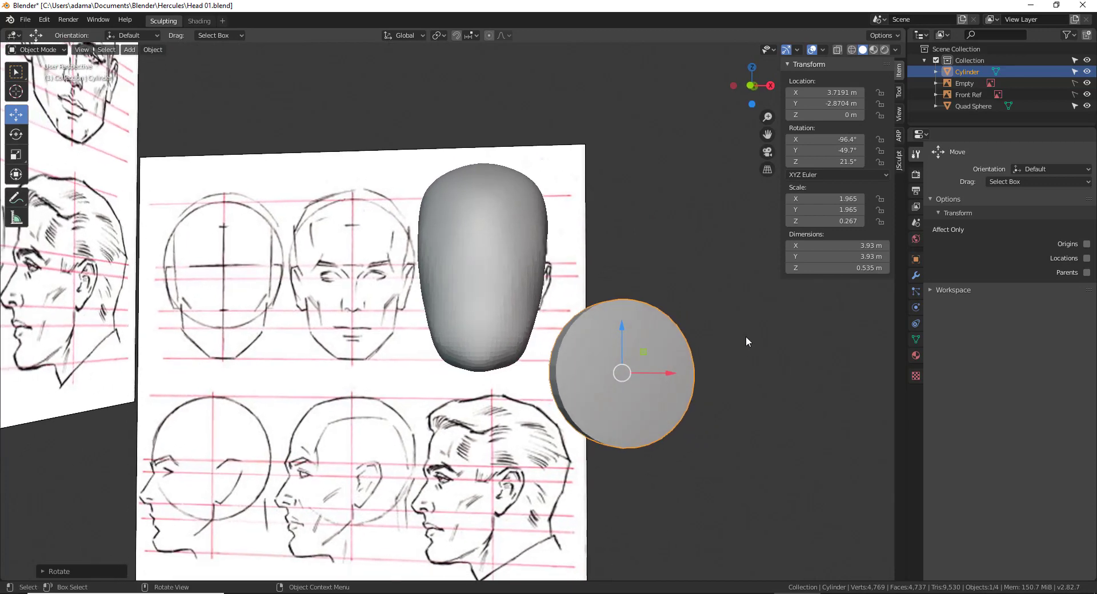
- Scale the angled disc down to about 2.29 m across
key(s)
click(702, 372)
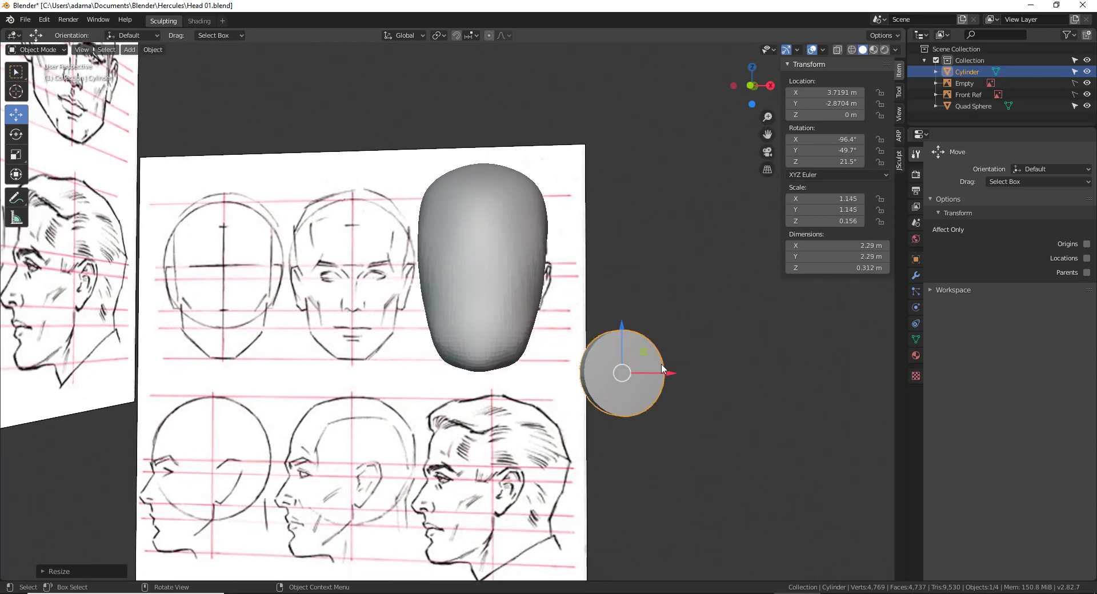
middle_drag(702, 372, 665, 339)
click(673, 316)
- Move the disc against the side of the head, to about X 1.78 m, Y -3.12 m and Z 3.02 m
key(KP_1)
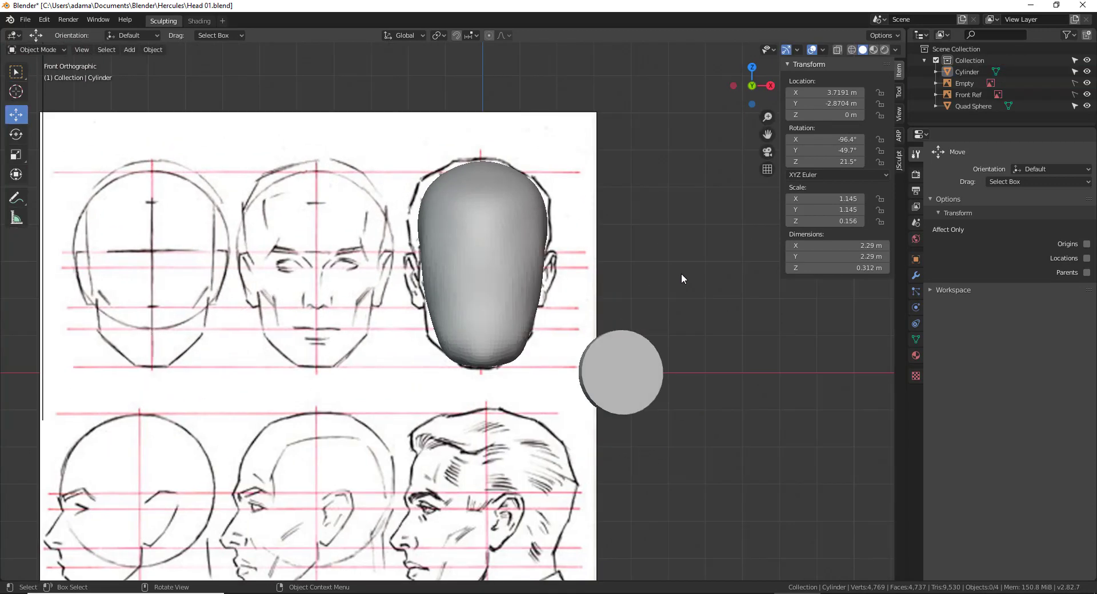
right_click(681, 273)
drag(630, 382, 555, 266)
middle_drag(556, 266, 492, 290)
drag(503, 297, 485, 296)
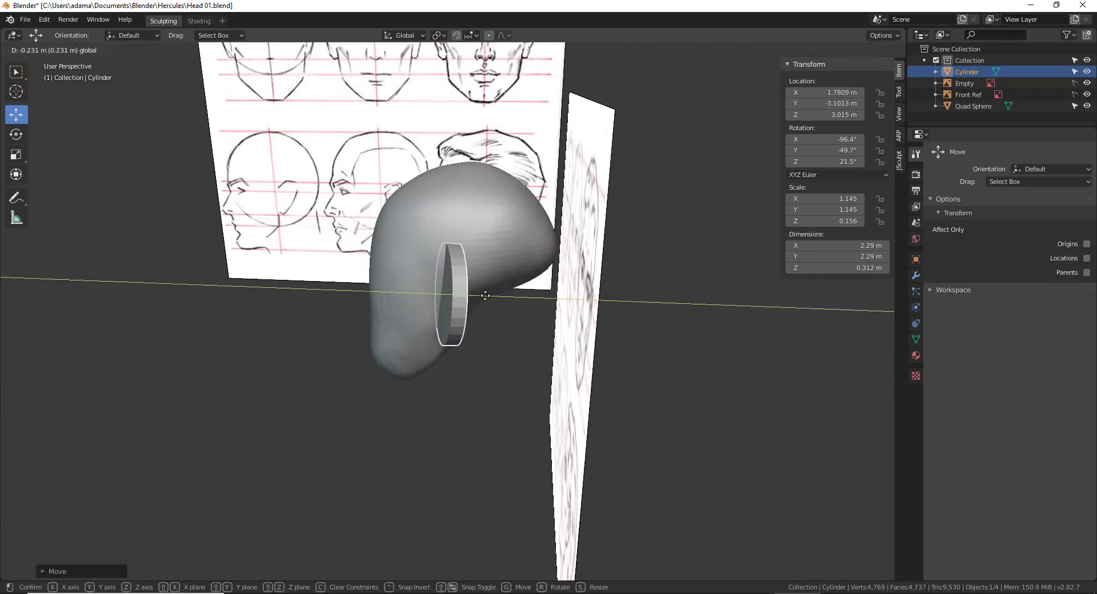
- Shrink the disc at the head's side to about 1.63 m across
middle_drag(484, 297, 615, 290)
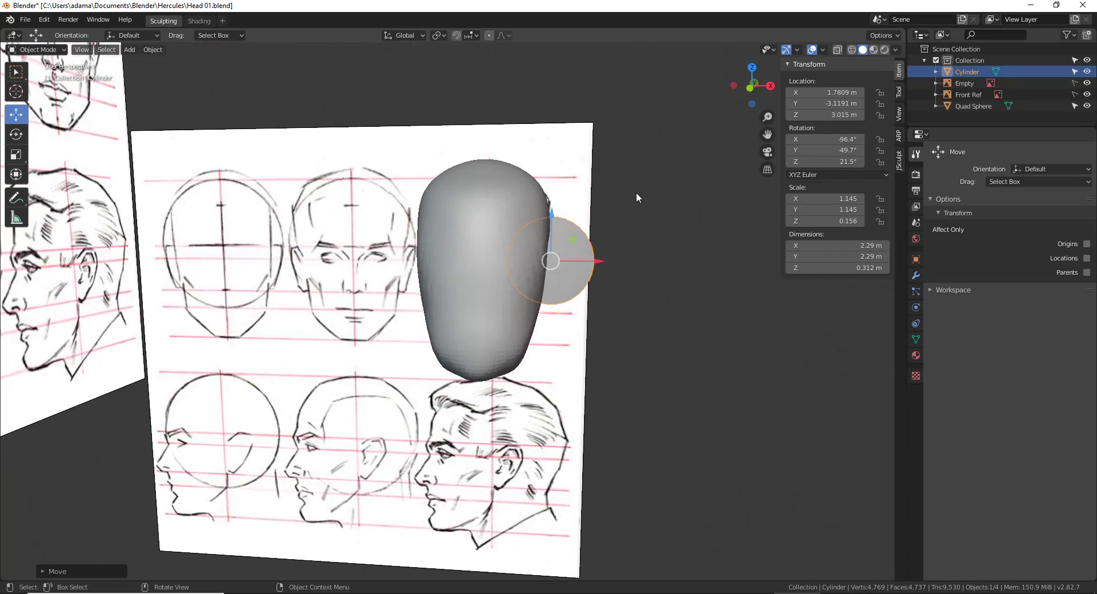
key(s)
click(632, 235)
- Move the ear disc inward and down in the front view, to about X 1.49 m and Z 2.60 m
key(KP_1)
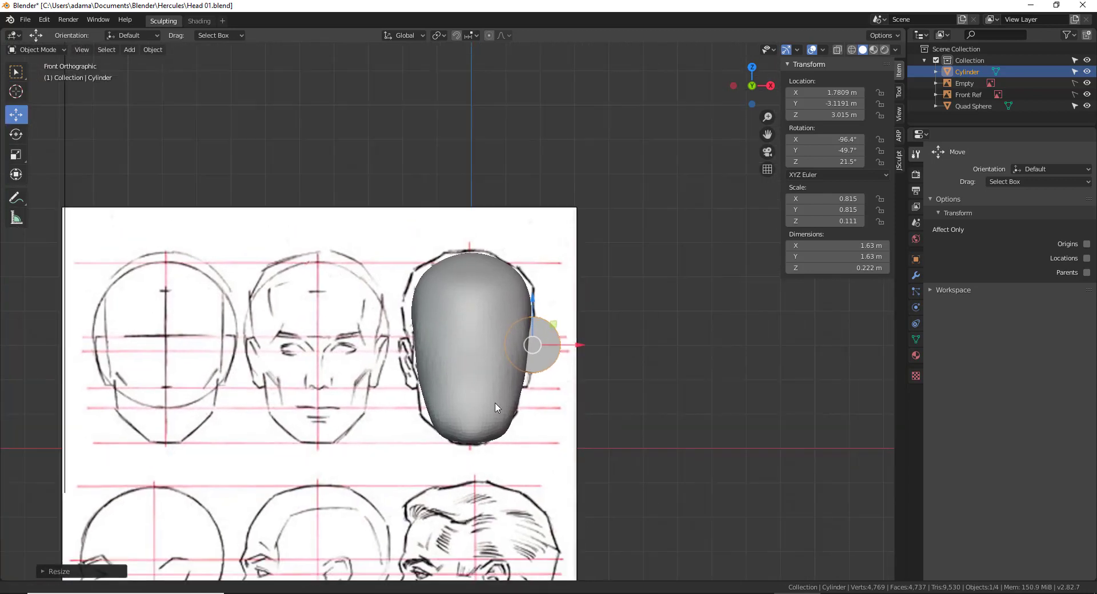
scroll(490, 348, up, 5)
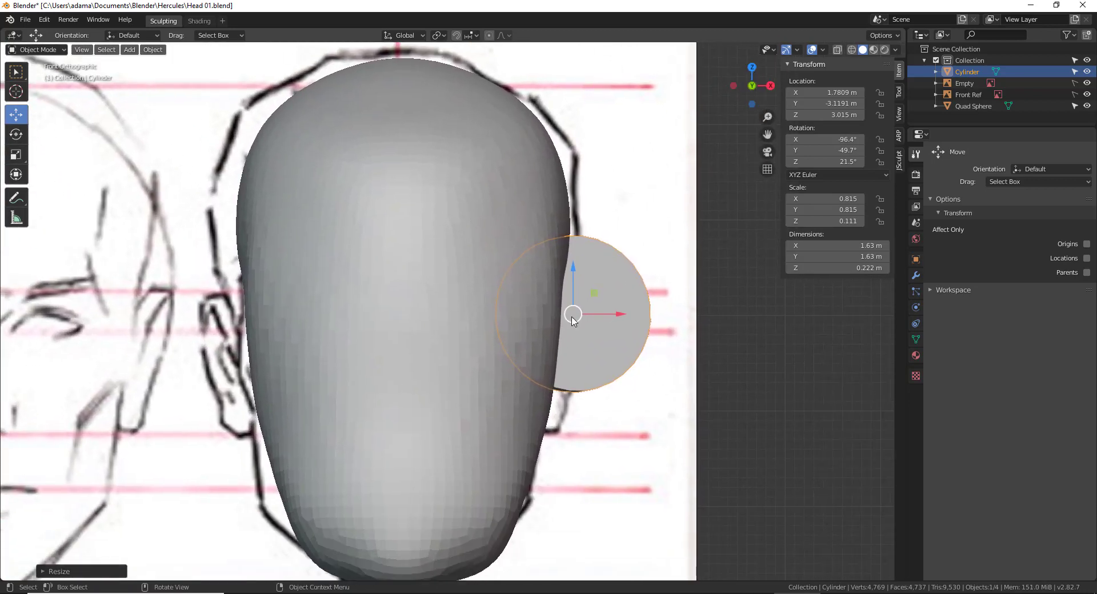
drag(573, 318, 541, 357)
- Shift the ear disc back and up along the head's side, to about Y -2.87 m and Z 2.89 m
middle_drag(541, 357, 520, 345)
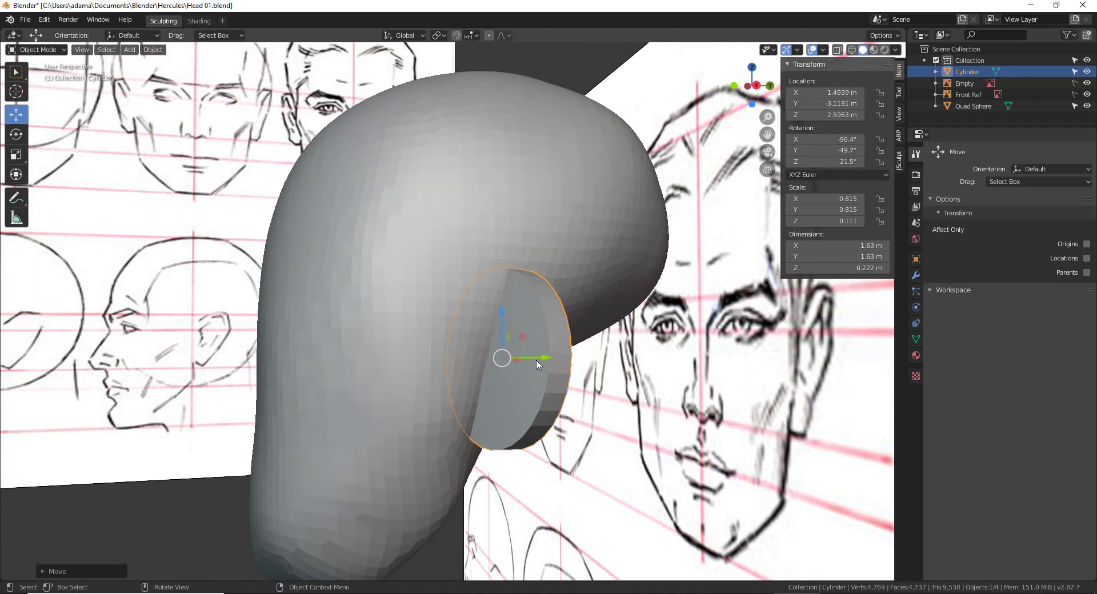
drag(556, 355, 560, 356)
drag(511, 317, 514, 289)
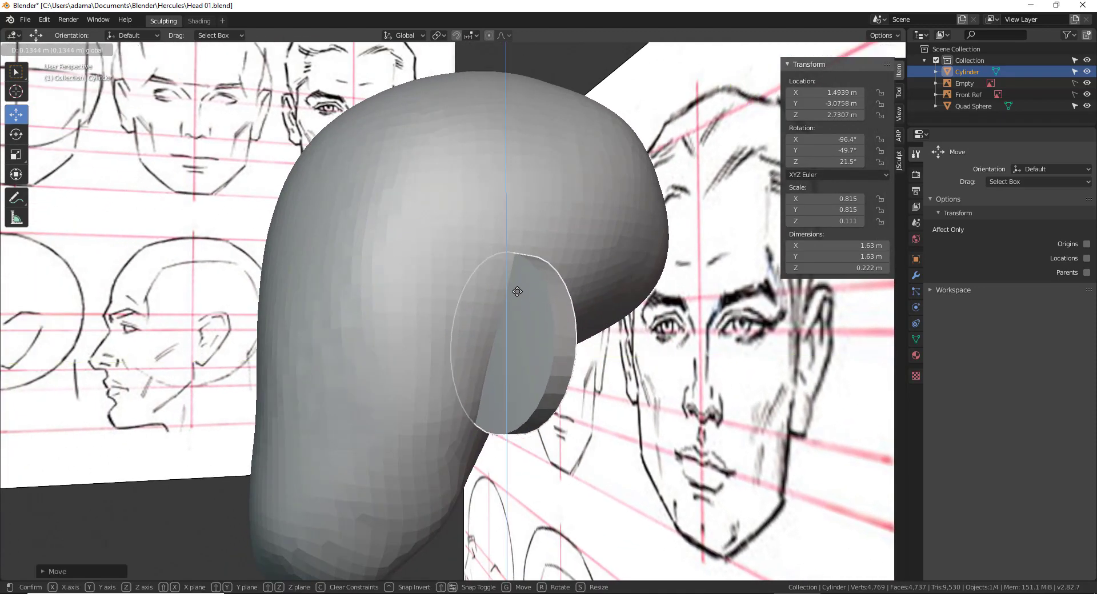
middle_drag(515, 289, 509, 326)
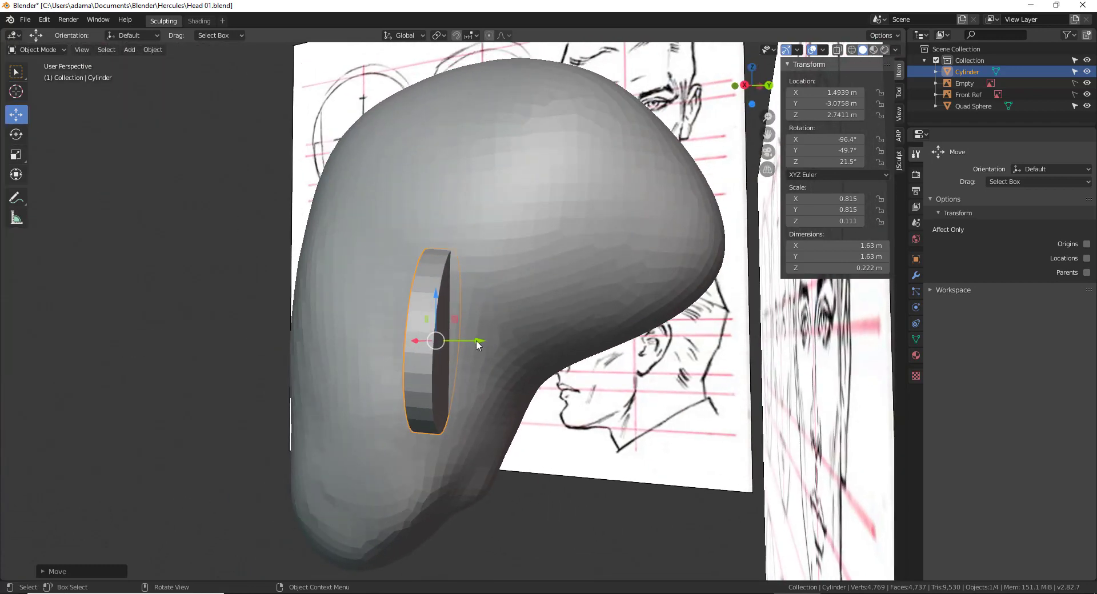
drag(476, 341, 491, 341)
drag(453, 293, 453, 275)
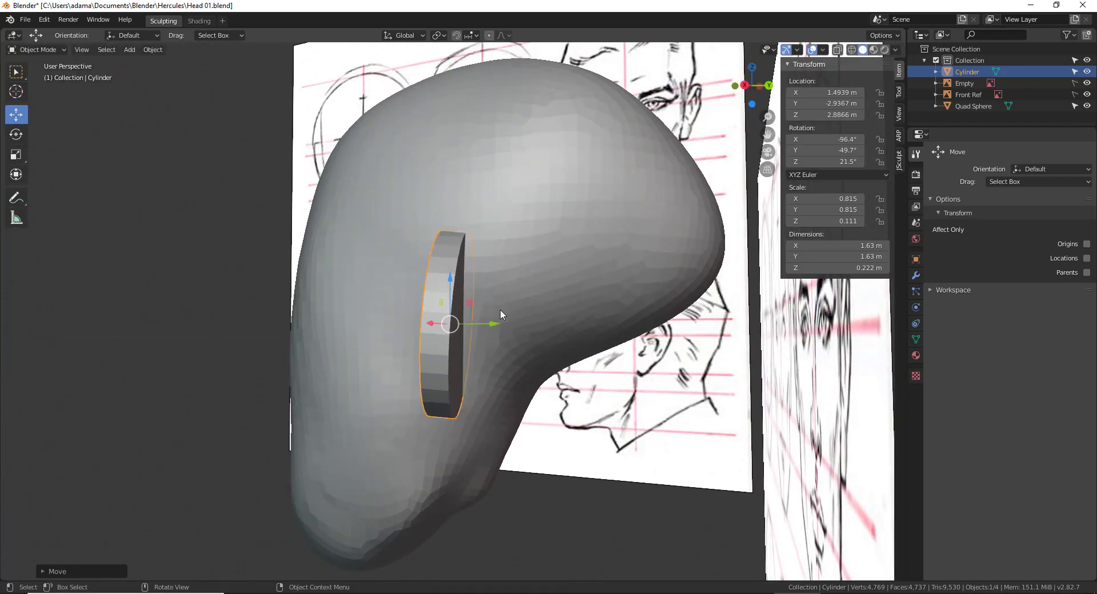
drag(501, 326, 509, 327)
- Select the head mesh and switch it to Sculpt Mode
middle_drag(545, 301, 559, 300)
click(563, 302)
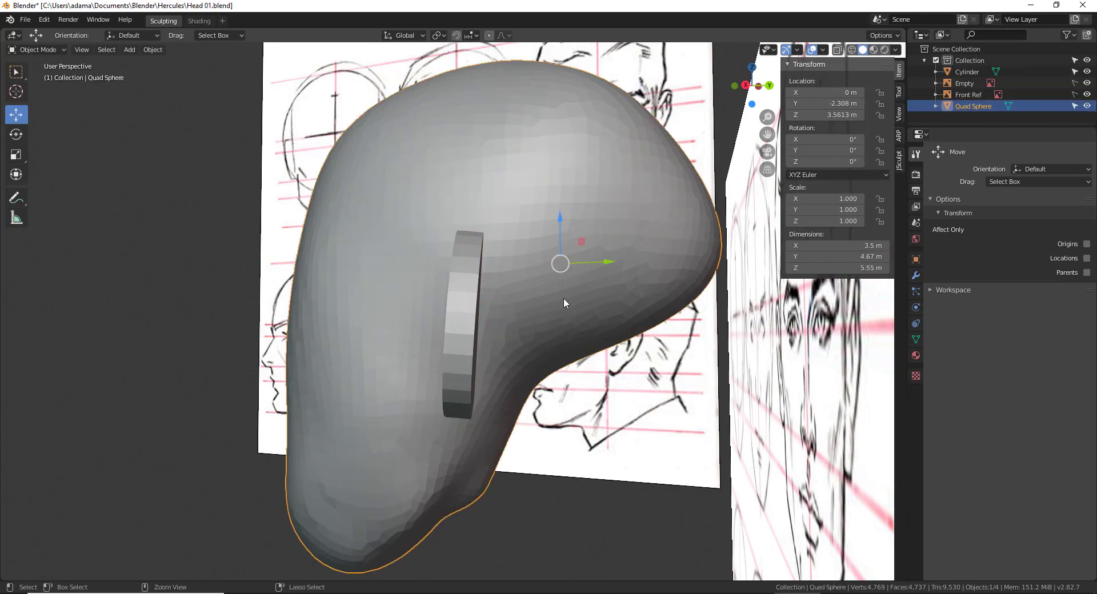
middle_drag(460, 301, 552, 289)
key(g)
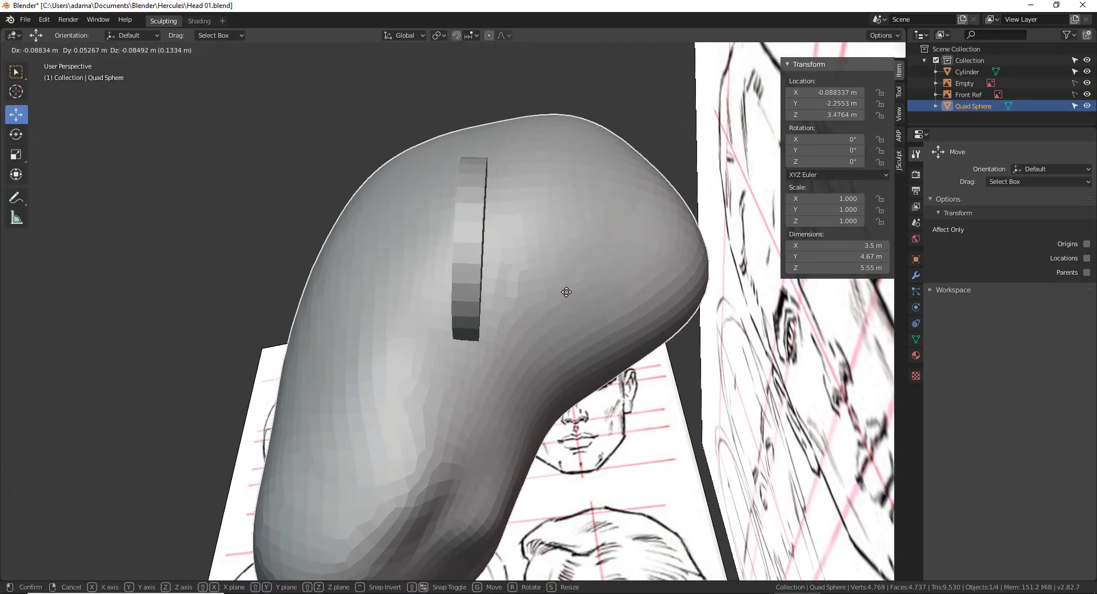
right_click(553, 285)
key(ctrl+Tab)
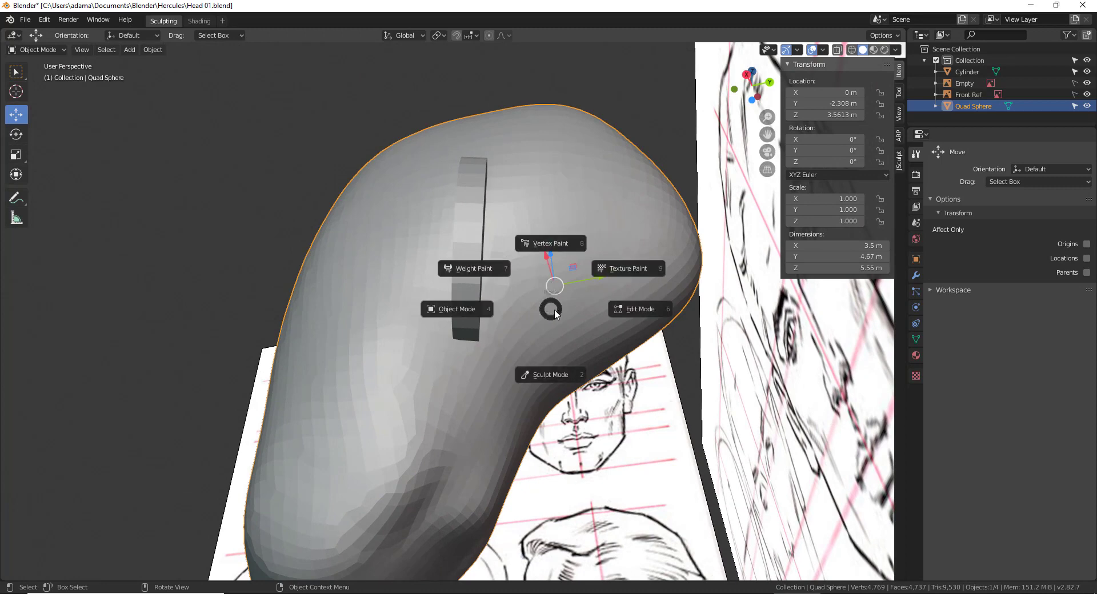
click(550, 375)
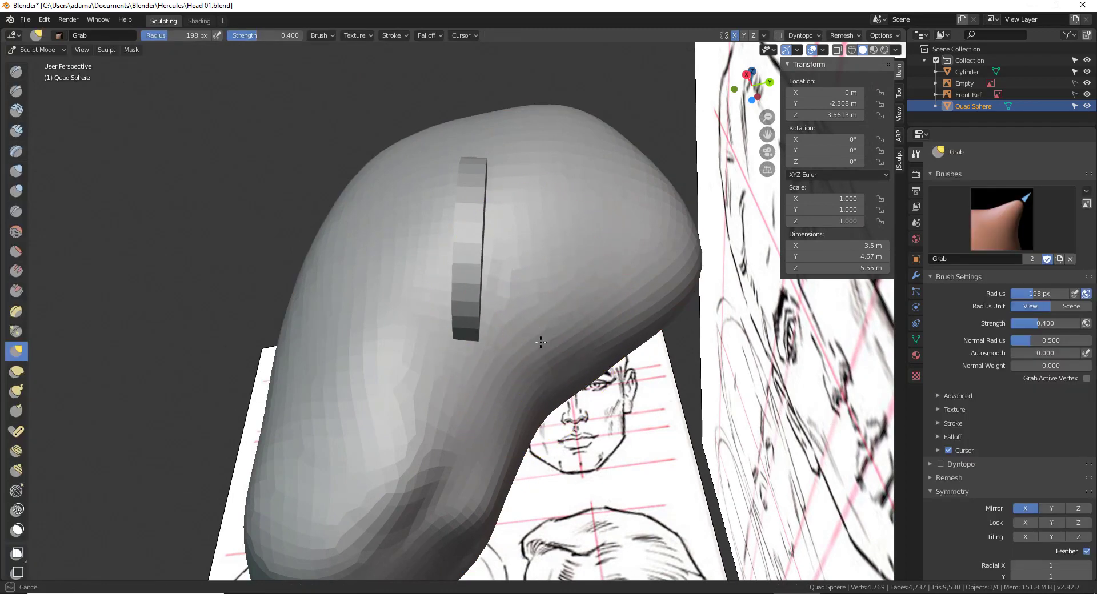
- Enlarge the Grab brush to 307 px and reshape the side of the head behind and below the ear disc with short strokes
drag(541, 342, 543, 338)
middle_drag(553, 342, 540, 313)
key(f)
click(597, 312)
drag(544, 314, 539, 309)
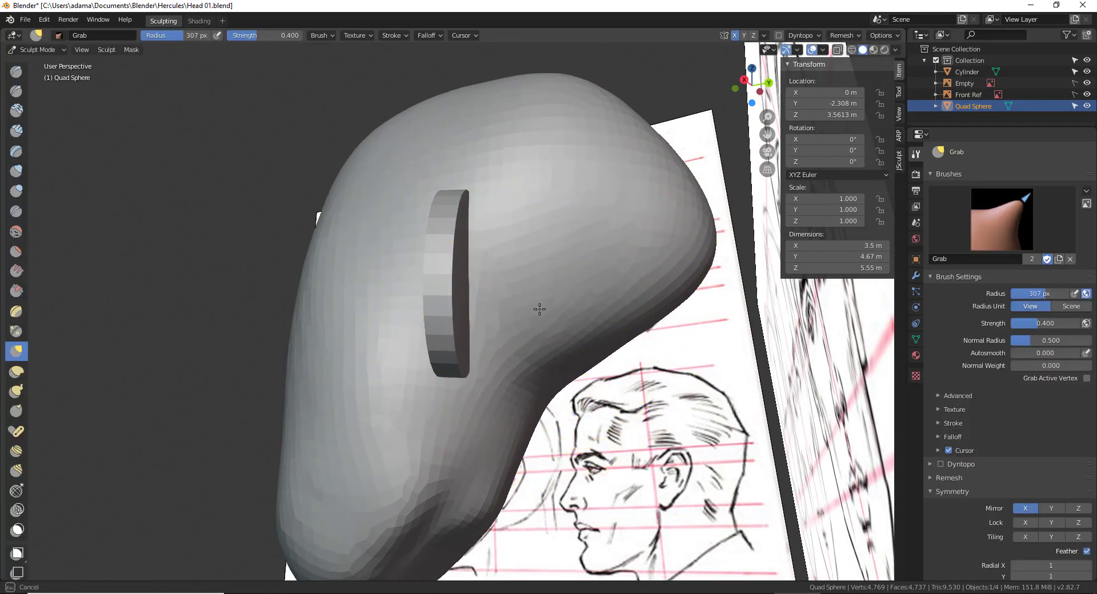
mouse_move(522, 354)
middle_down()
mouse_move(519, 374)
mouse_move(518, 320)
middle_up()
drag(517, 320, 519, 318)
middle_drag(519, 317, 487, 362)
drag(457, 363, 451, 365)
mouse_move(451, 365)
middle_down()
mouse_move(472, 383)
mouse_move(473, 346)
mouse_move(478, 375)
middle_up()
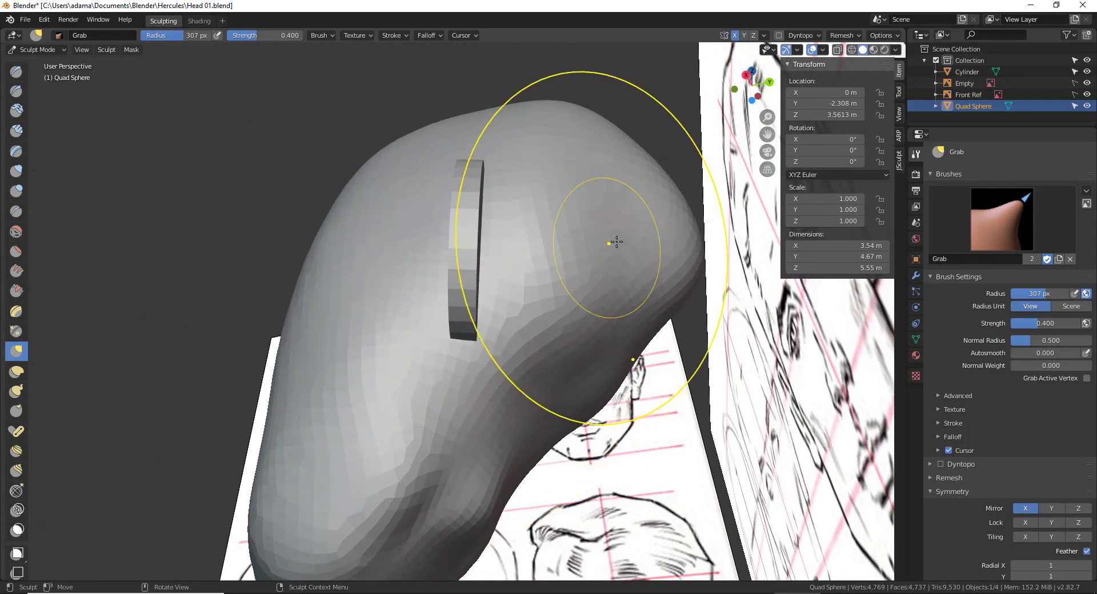
- Pull the upper back of the skull outward with the Grab brush to round it
mouse_move(617, 245)
middle_down()
mouse_move(621, 325)
mouse_move(632, 274)
middle_up()
drag(632, 274, 673, 208)
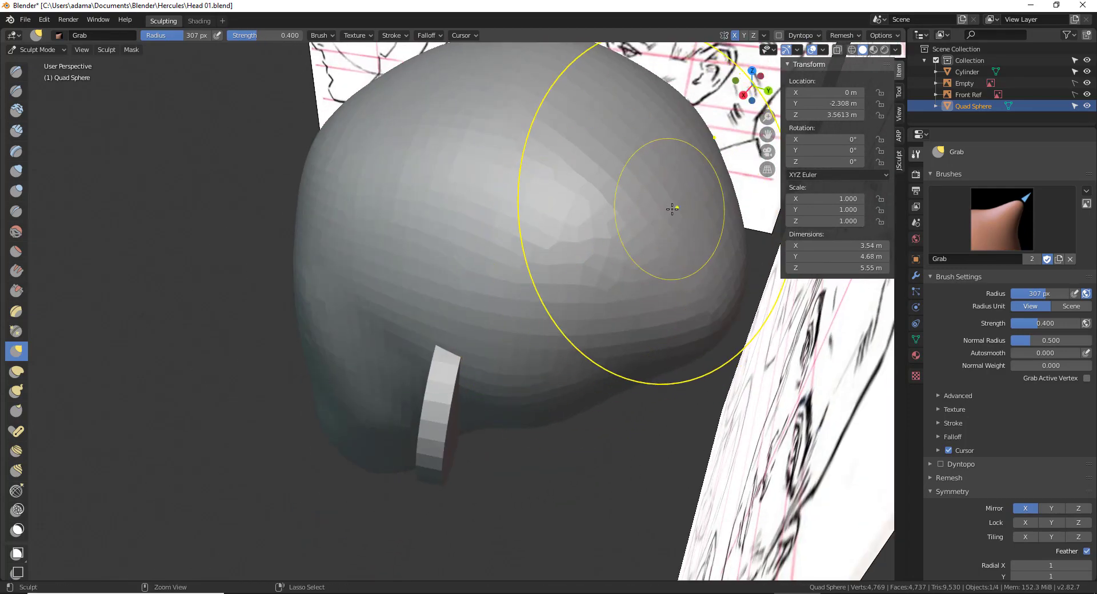
mouse_move(673, 208)
middle_down()
mouse_move(673, 247)
mouse_move(625, 257)
mouse_move(604, 305)
middle_up()
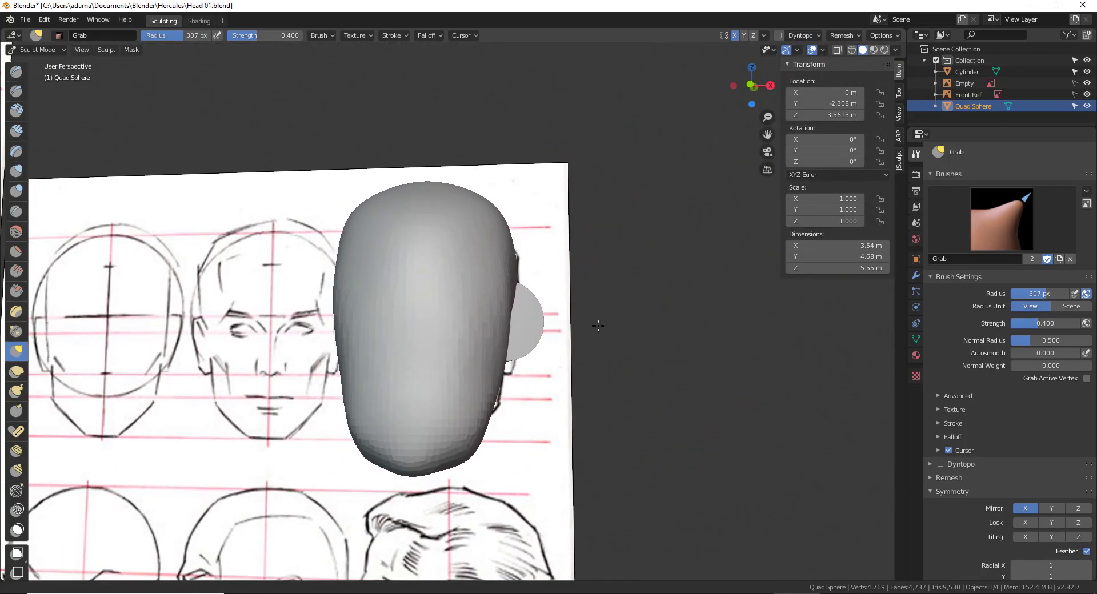
scroll(604, 305, up, 3)
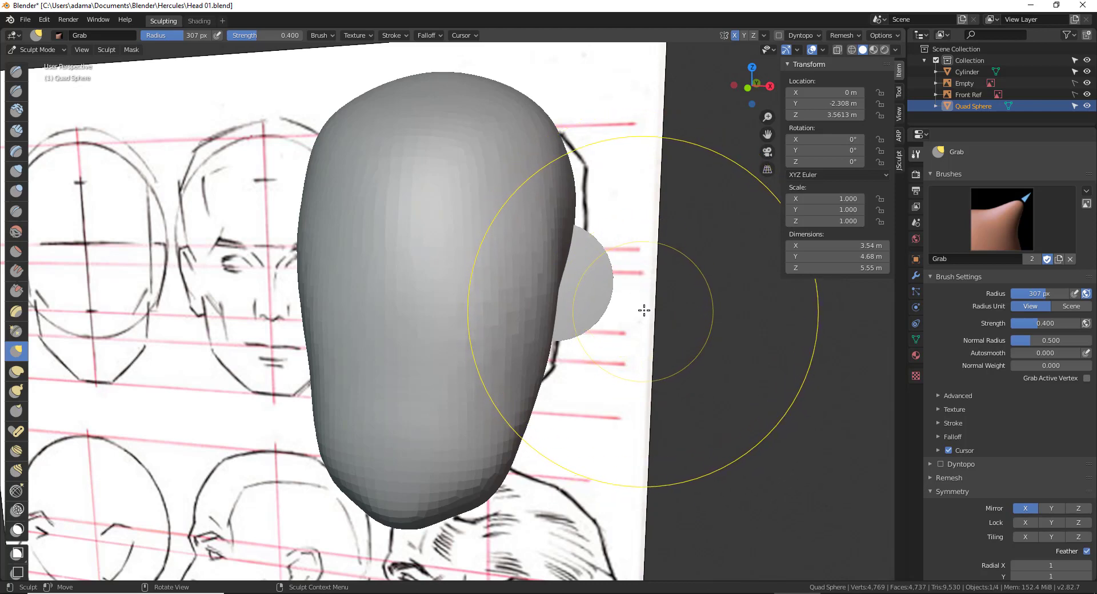
- Pick the cylinder, return to Object Mode and add a Mirror modifier to the still active Quad Sphere
key(Escape)
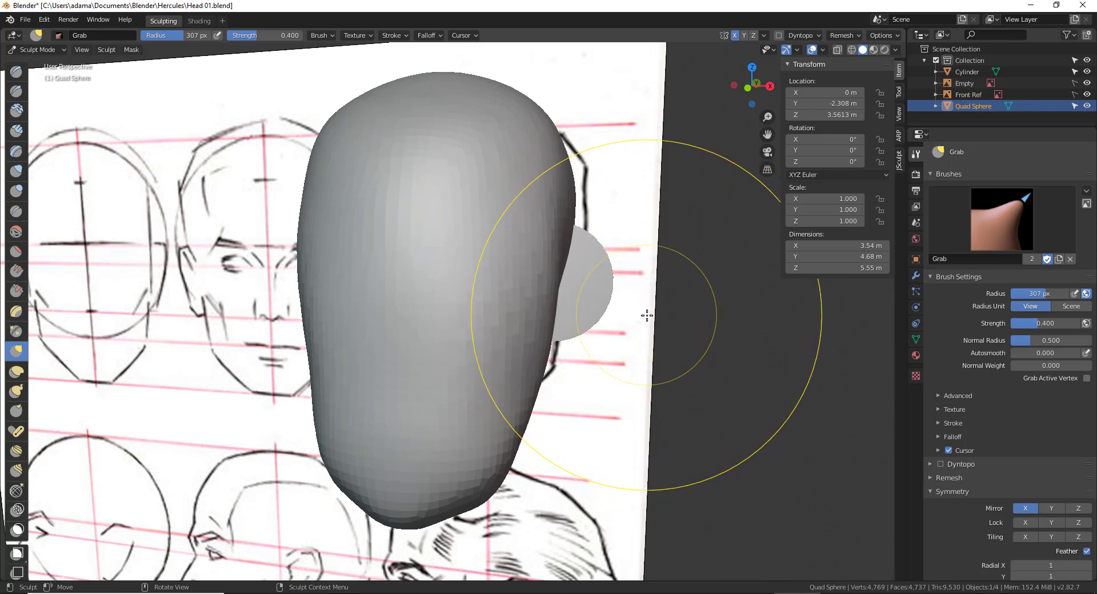
click(969, 73)
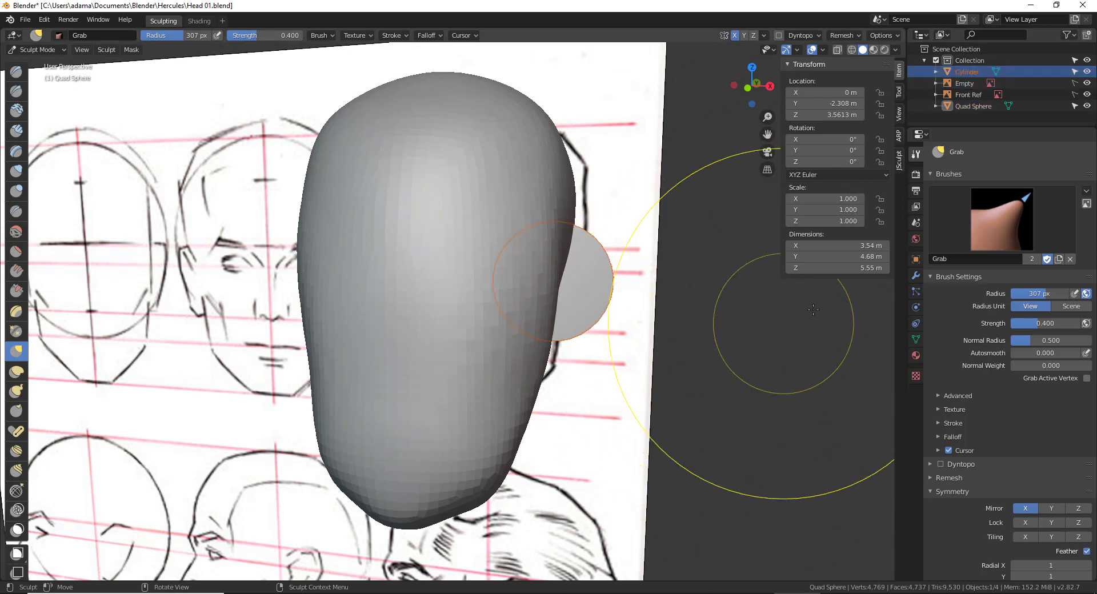
key(ctrl+Tab)
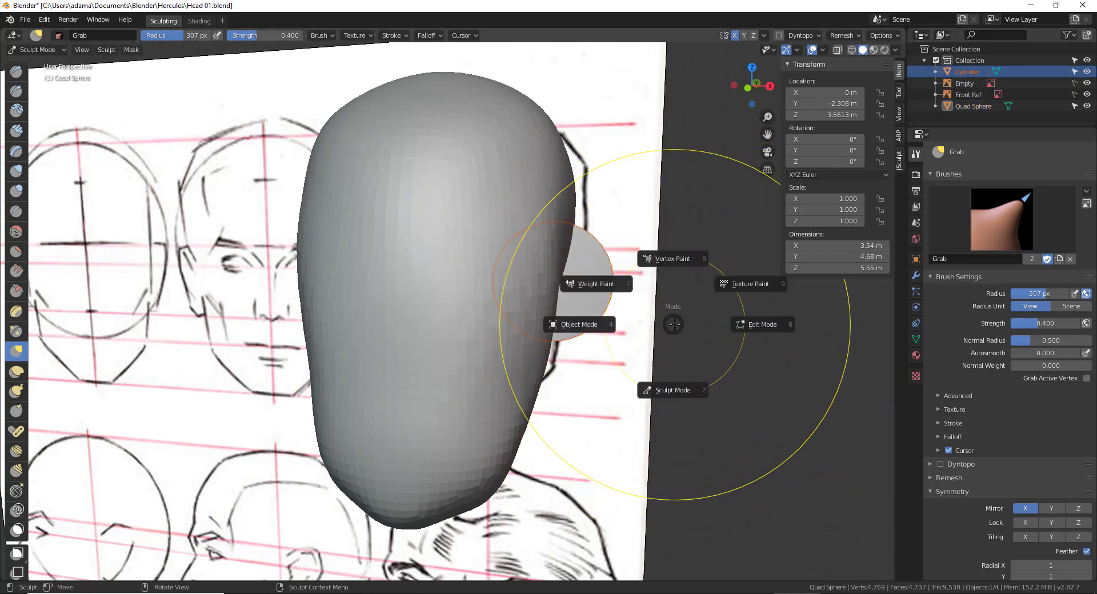
click(659, 309)
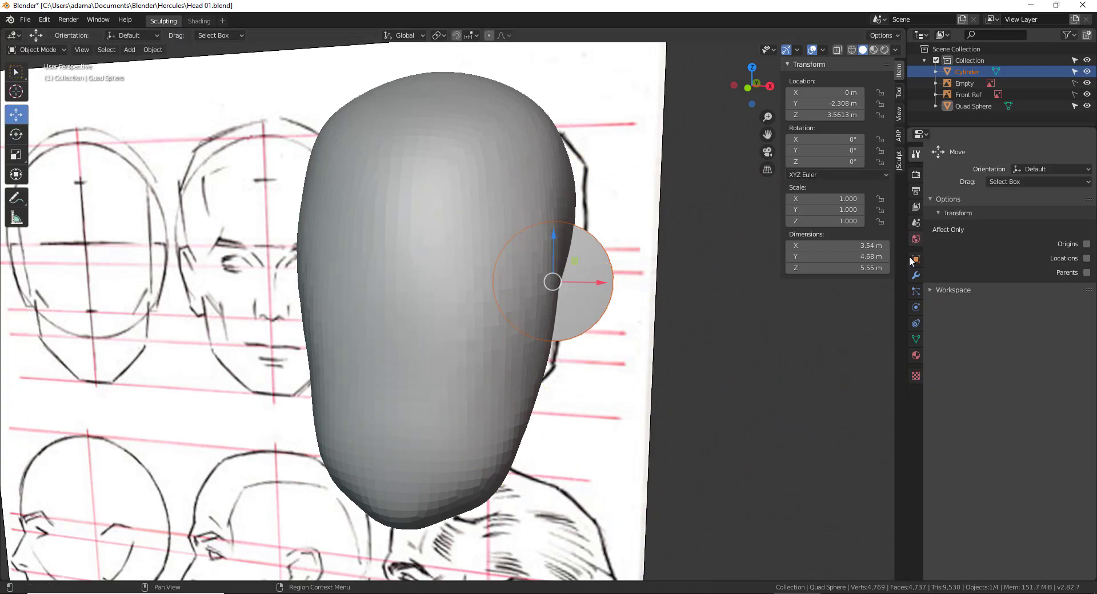
click(914, 275)
click(986, 155)
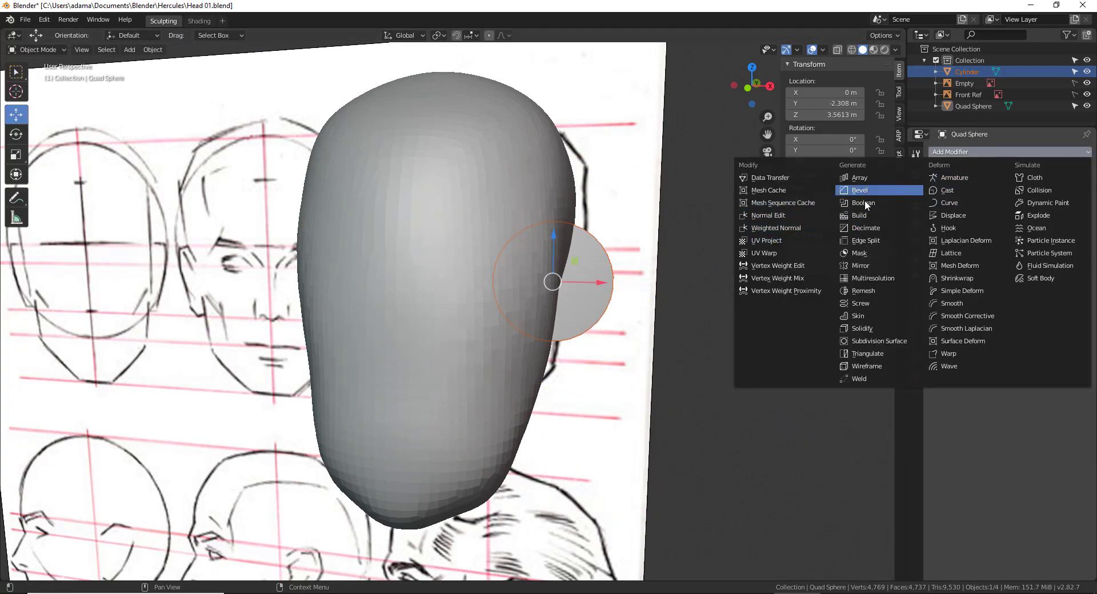
click(851, 265)
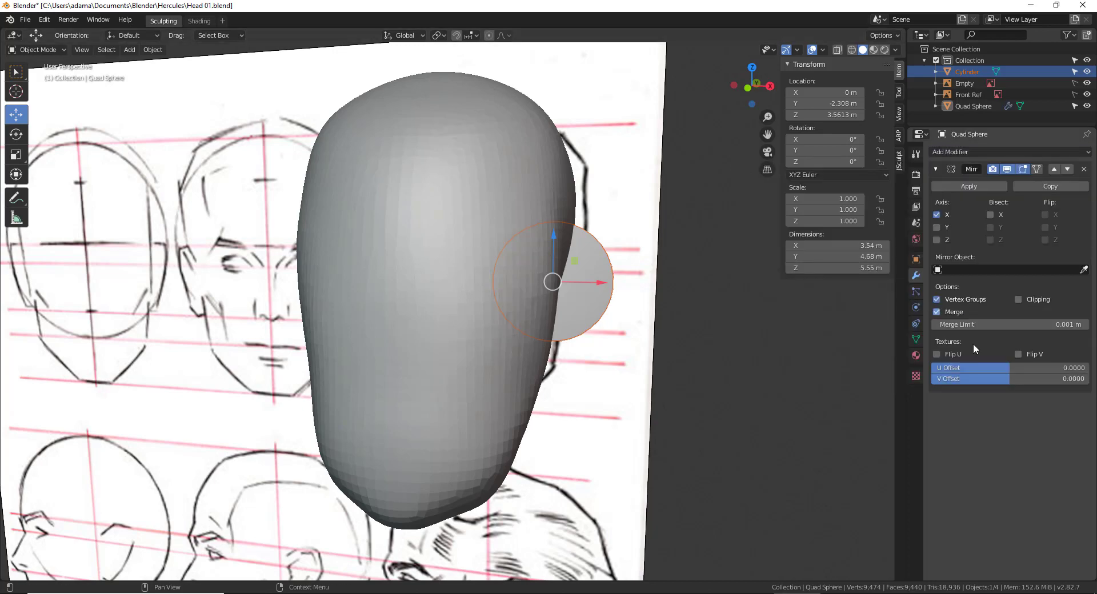
- Try to pick the head in the viewport as the mirror object of the Quad Sphere's Mirror modifier
click(509, 337)
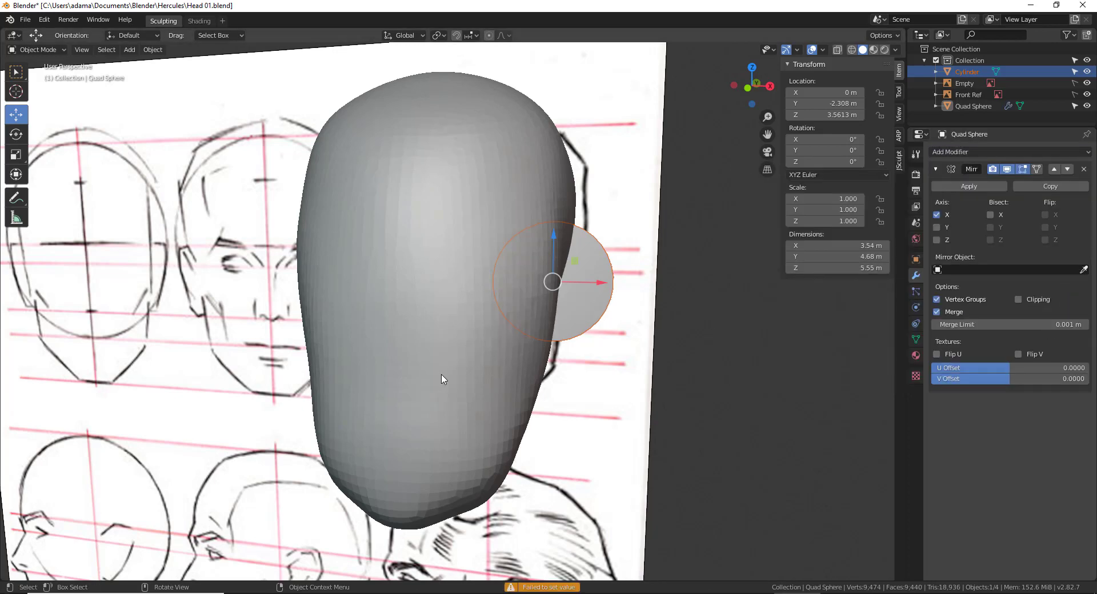
middle_drag(441, 377, 548, 389)
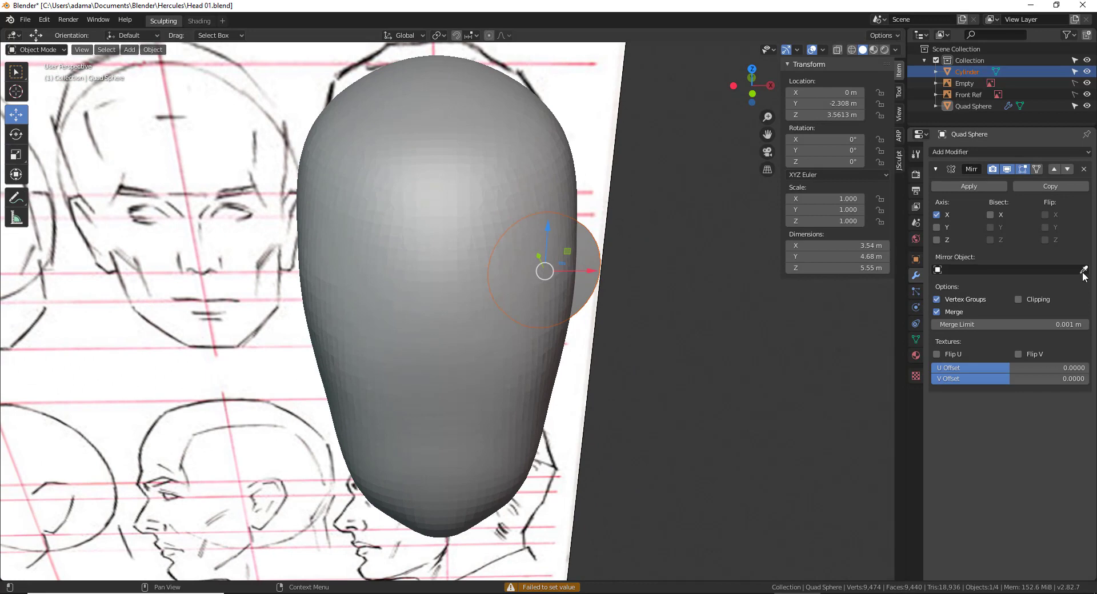
click(490, 457)
middle_drag(773, 327, 649, 409)
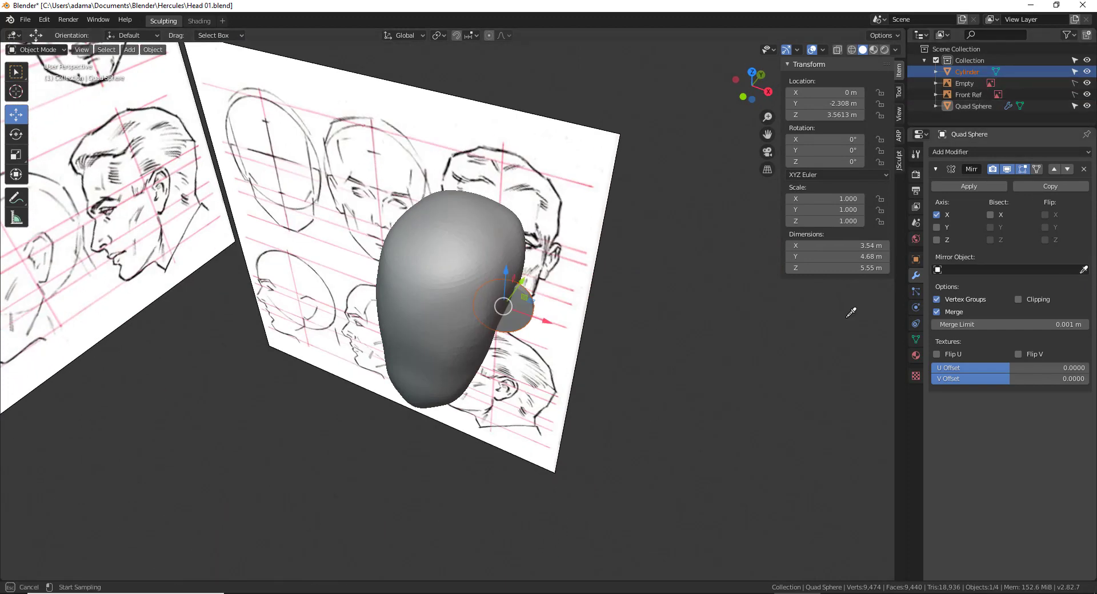
click(430, 395)
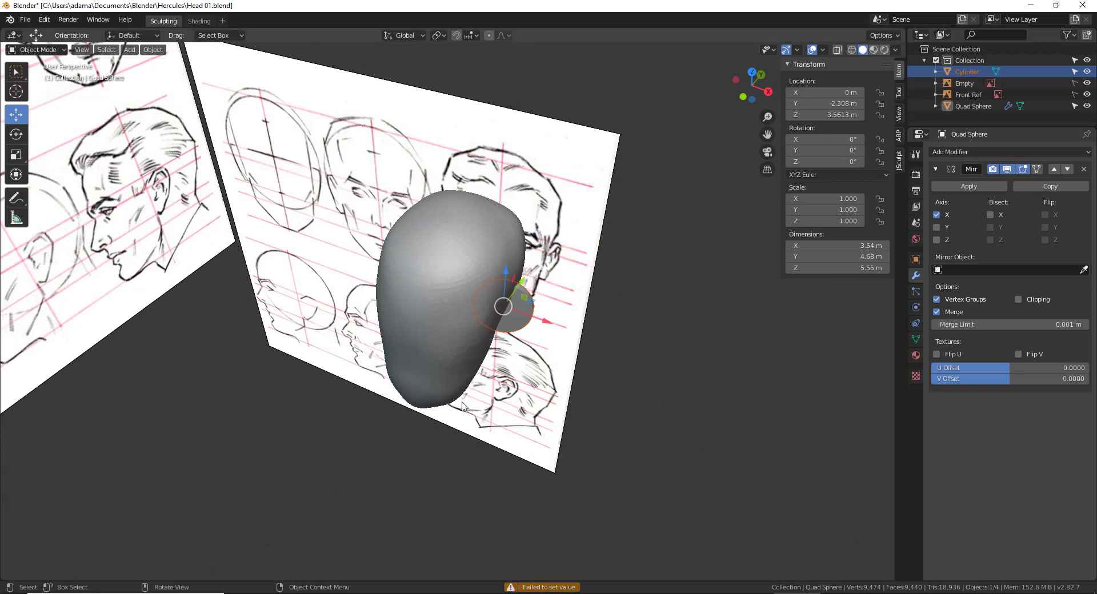
middle_drag(464, 406, 737, 91)
- Select the Quad Sphere and check its tool settings and Mirror modifier
click(964, 105)
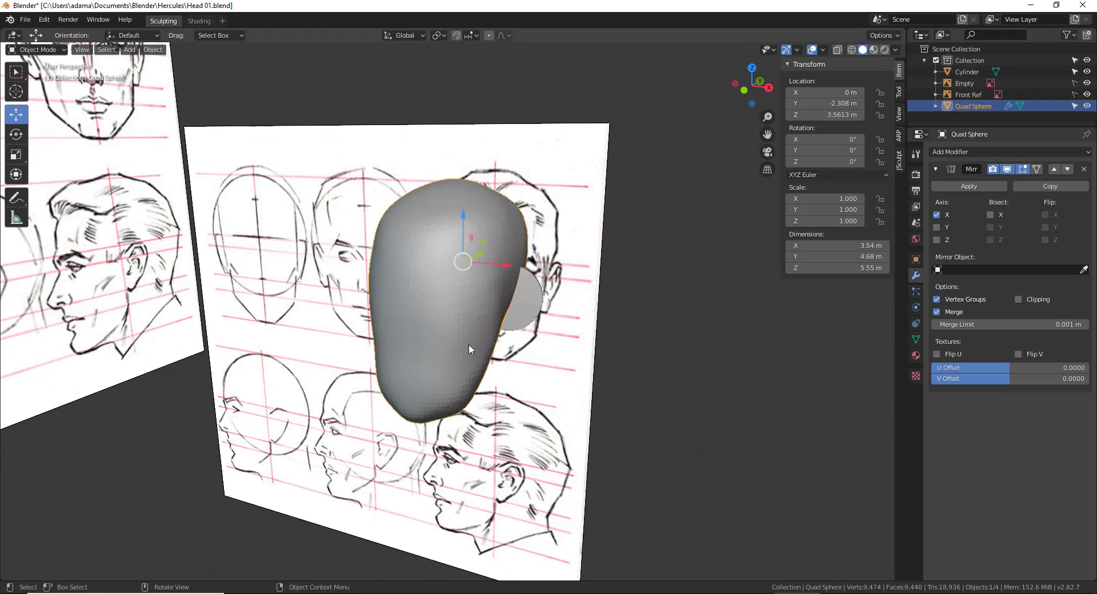
click(916, 155)
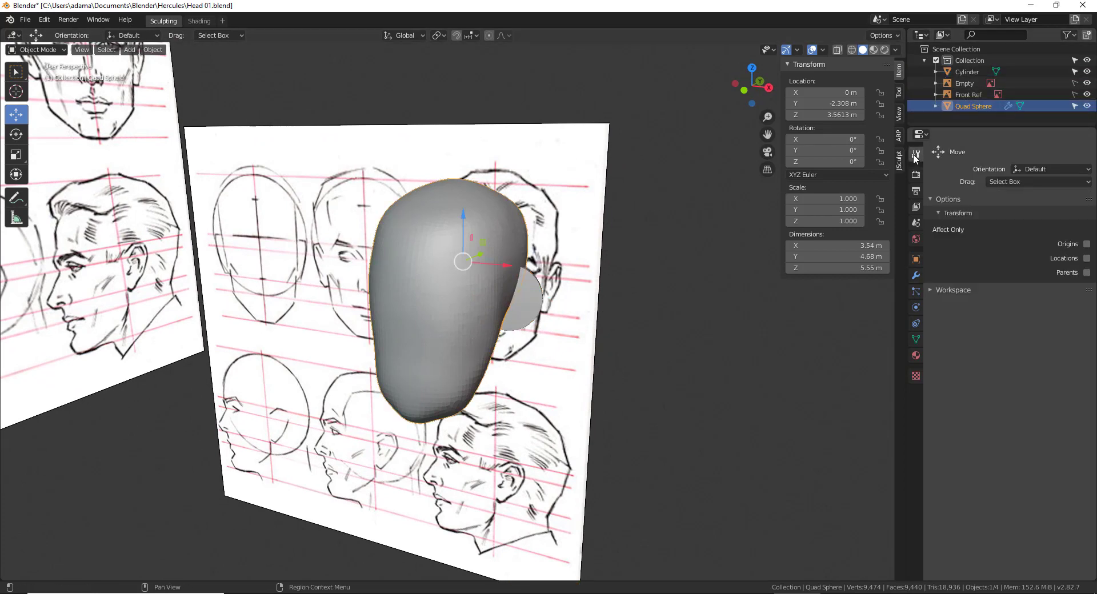
click(916, 275)
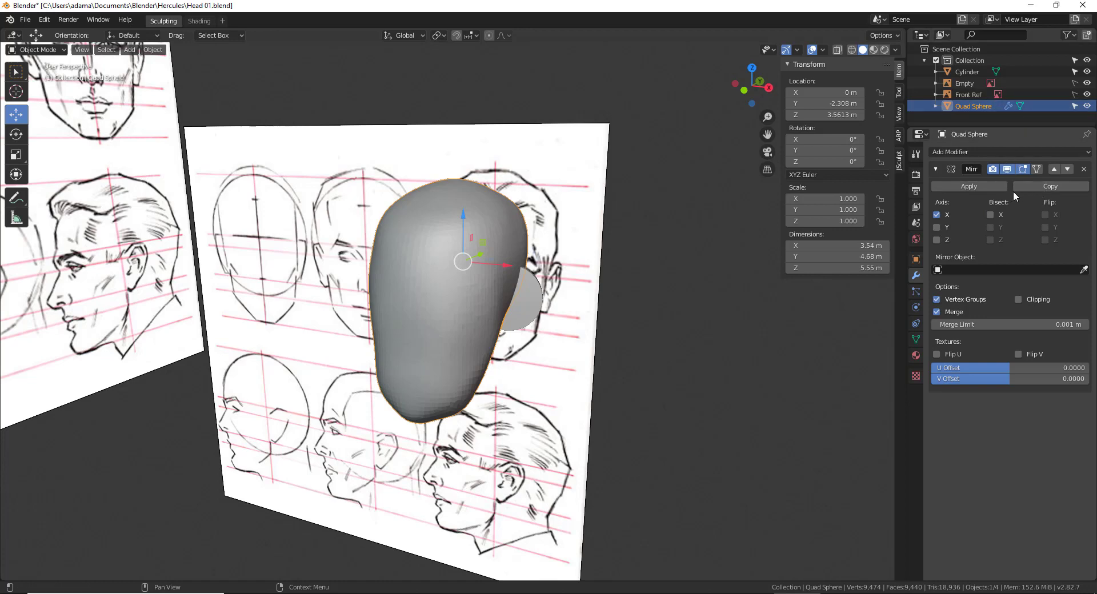
- Add an X-axis Mirror modifier to the cylinder with the Quad Sphere as mirror object, and inspect the ears on both sides
click(972, 73)
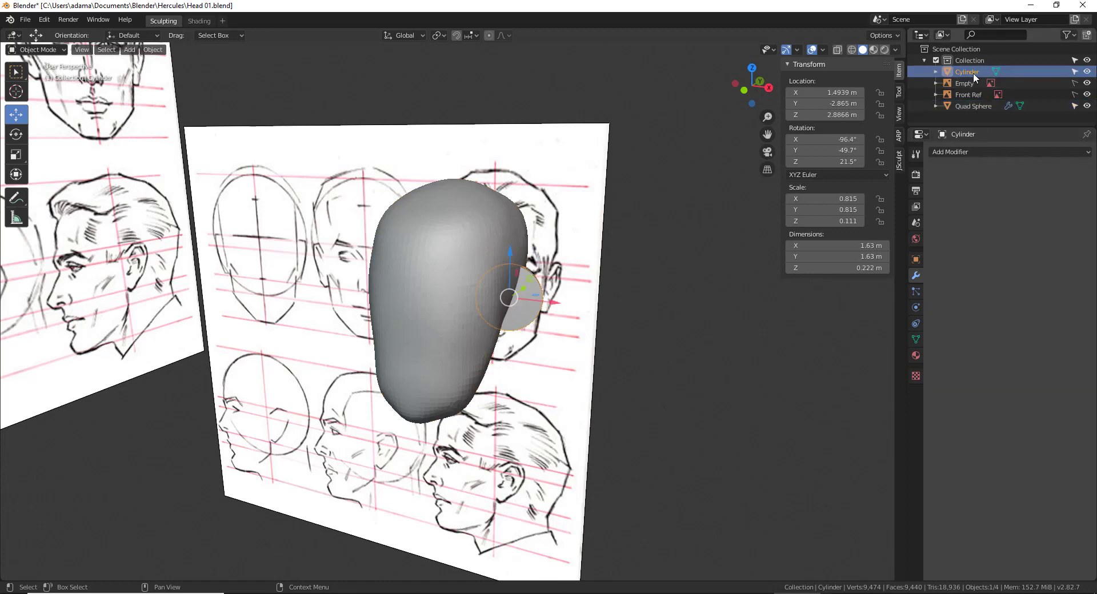
click(966, 151)
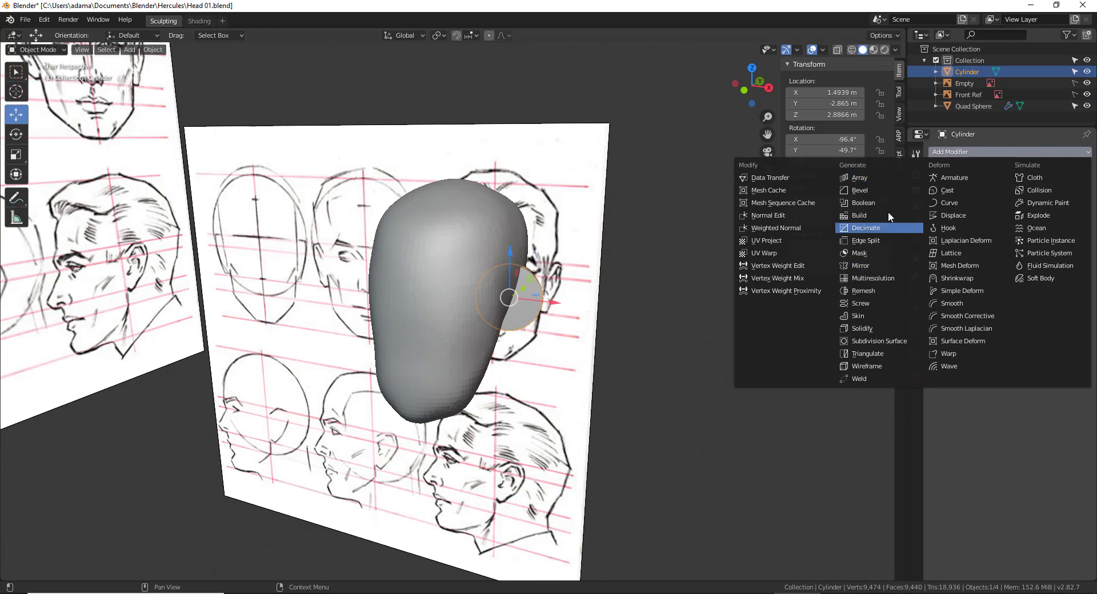
click(885, 268)
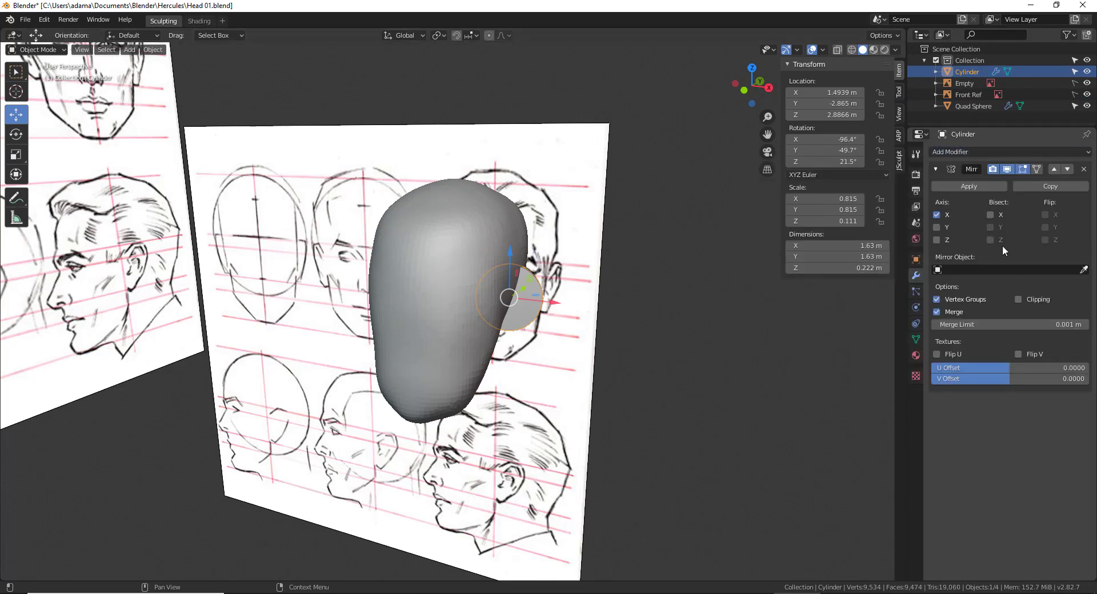
click(440, 381)
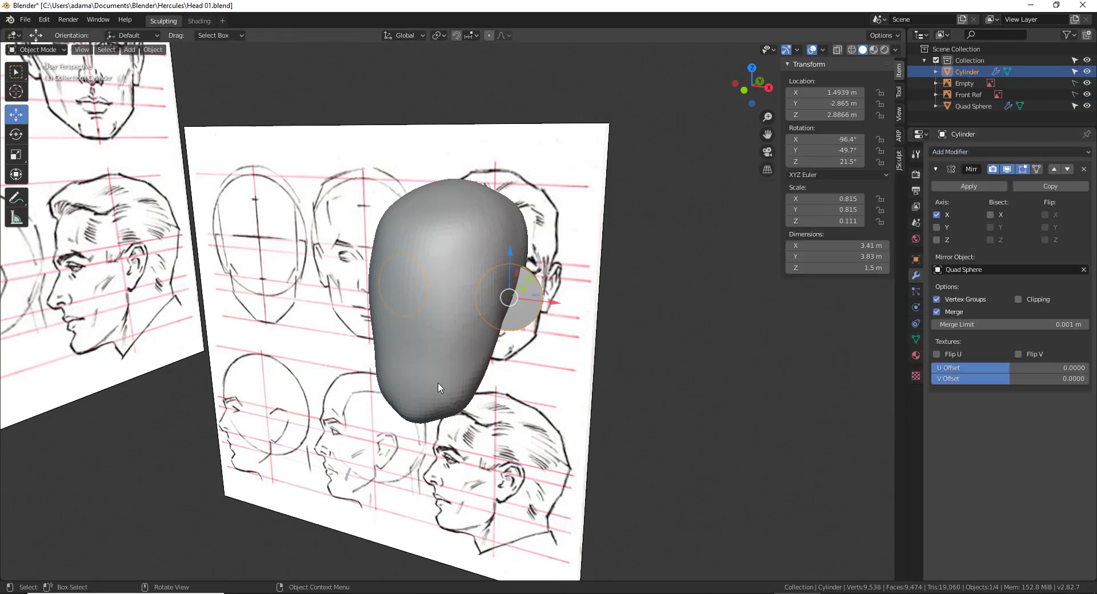
middle_drag(436, 384, 567, 292)
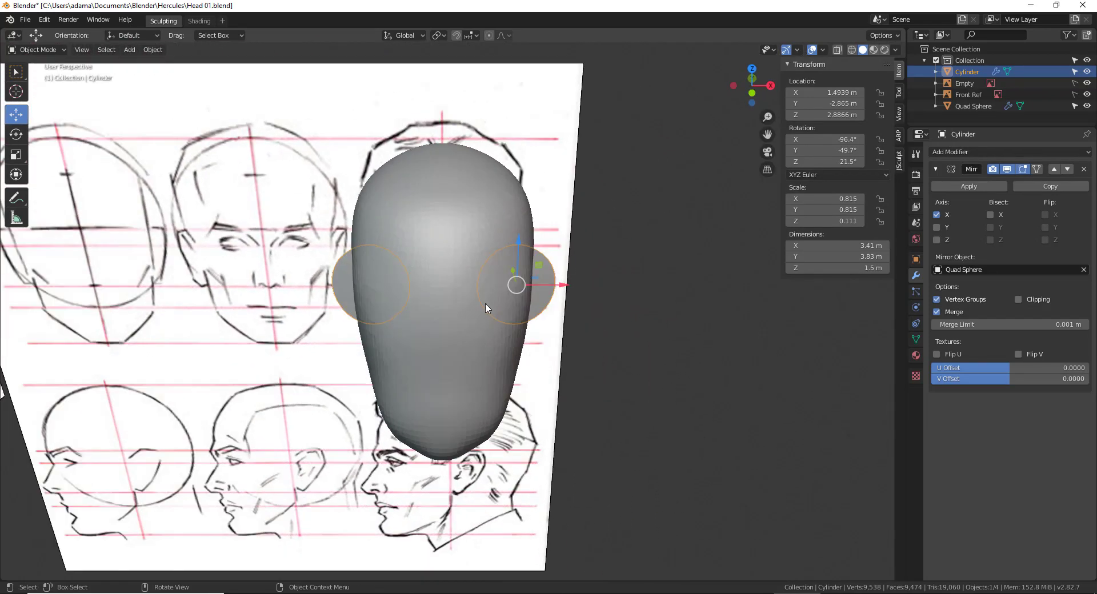
middle_drag(520, 361, 553, 308)
scroll(521, 316, up, 2)
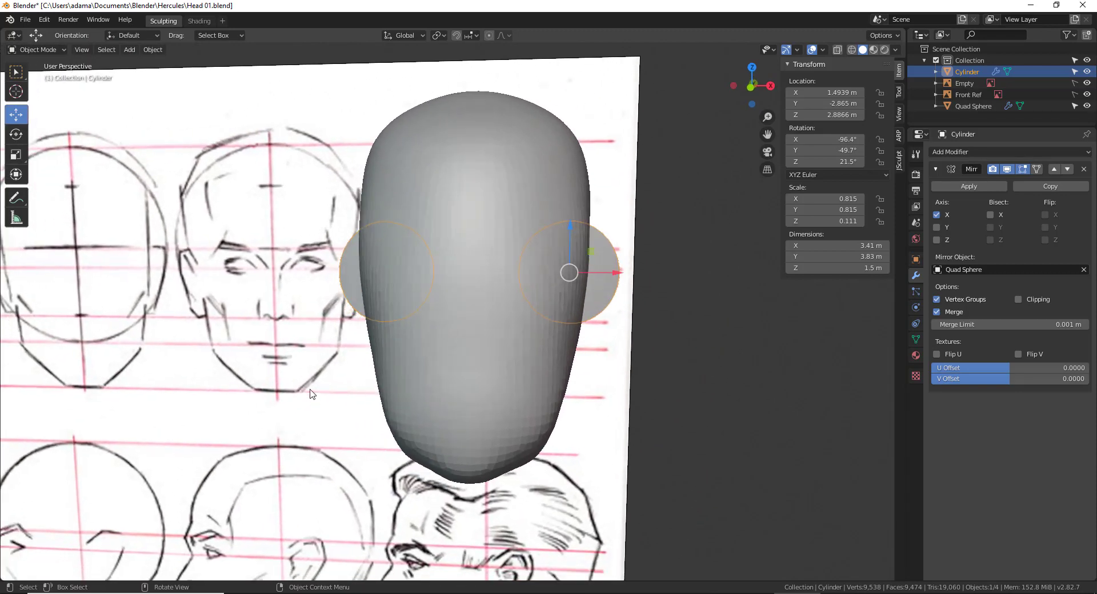
middle_drag(311, 394, 376, 366)
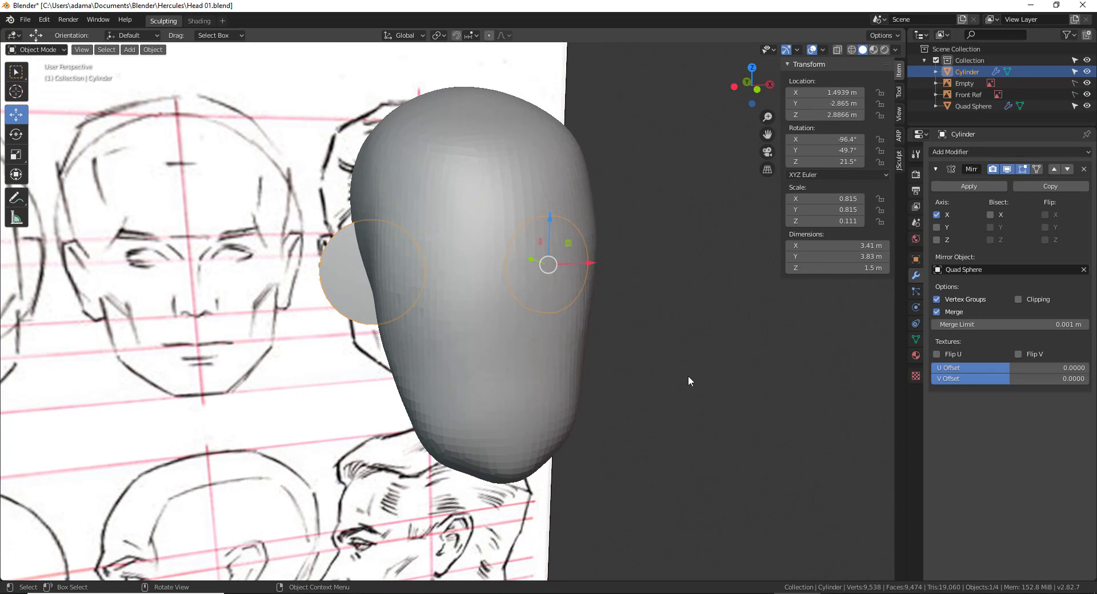
- Select the Quad Sphere head and switch it to Sculpt Mode
click(976, 113)
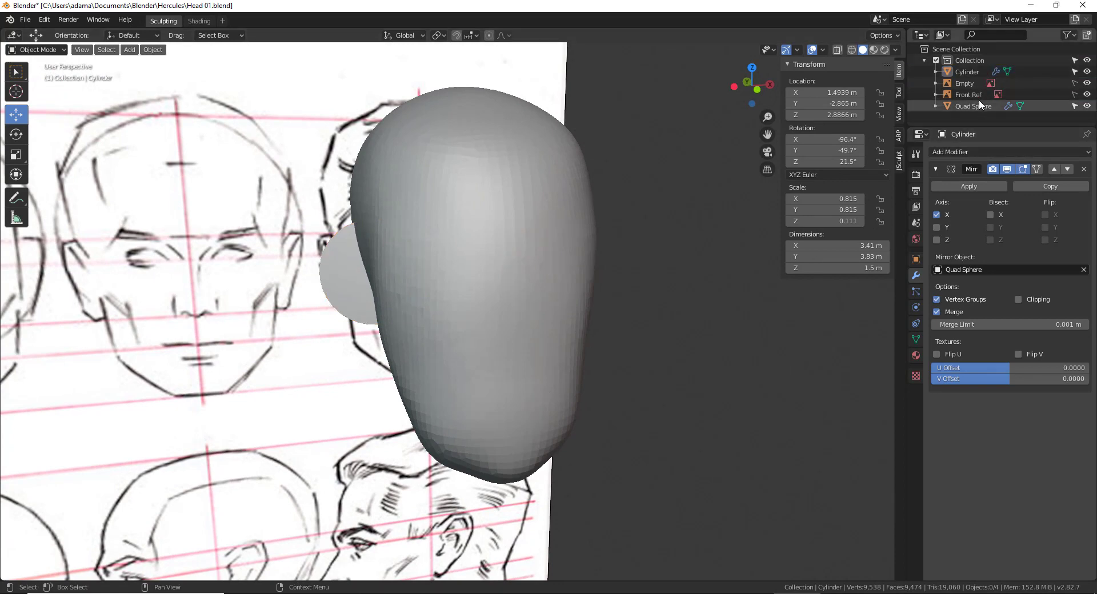
click(979, 104)
key(ctrl+Tab)
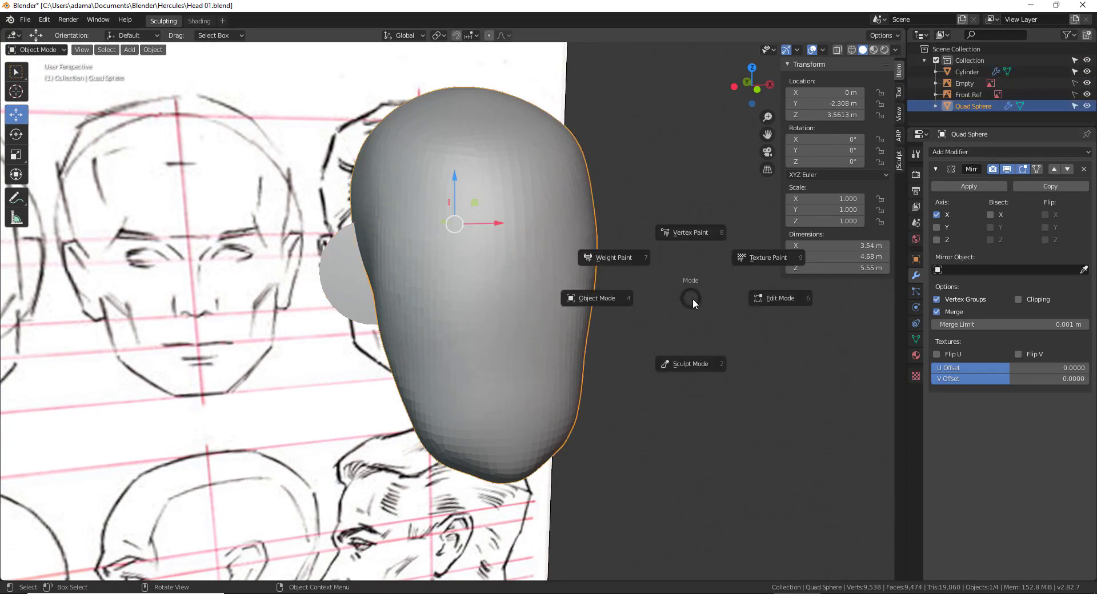
click(626, 300)
middle_drag(613, 297, 541, 276)
key(c)
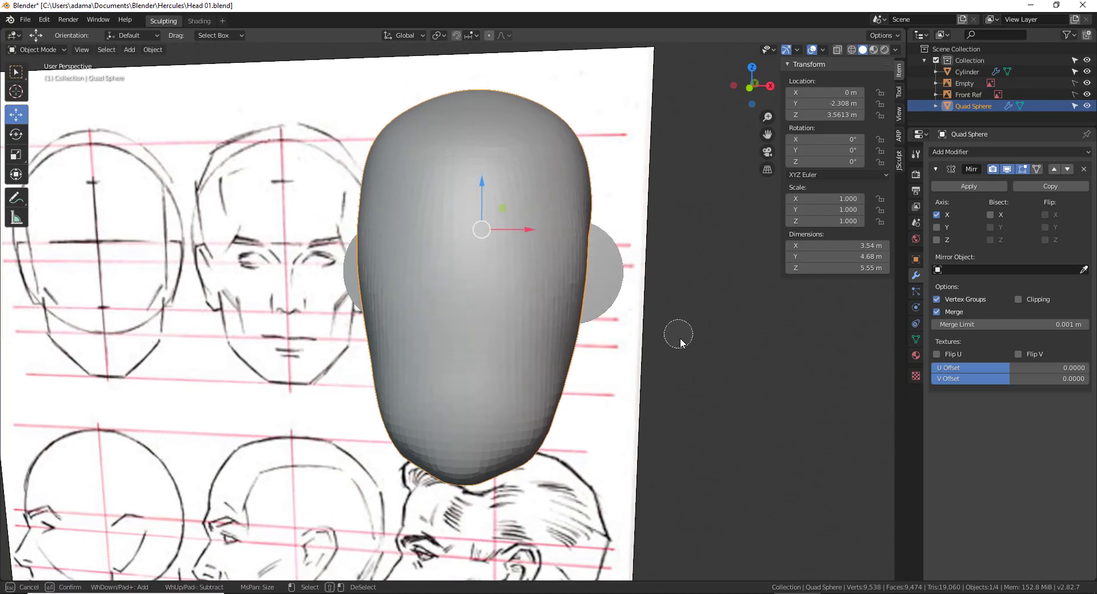
key(Escape)
middle_drag(664, 300, 644, 320)
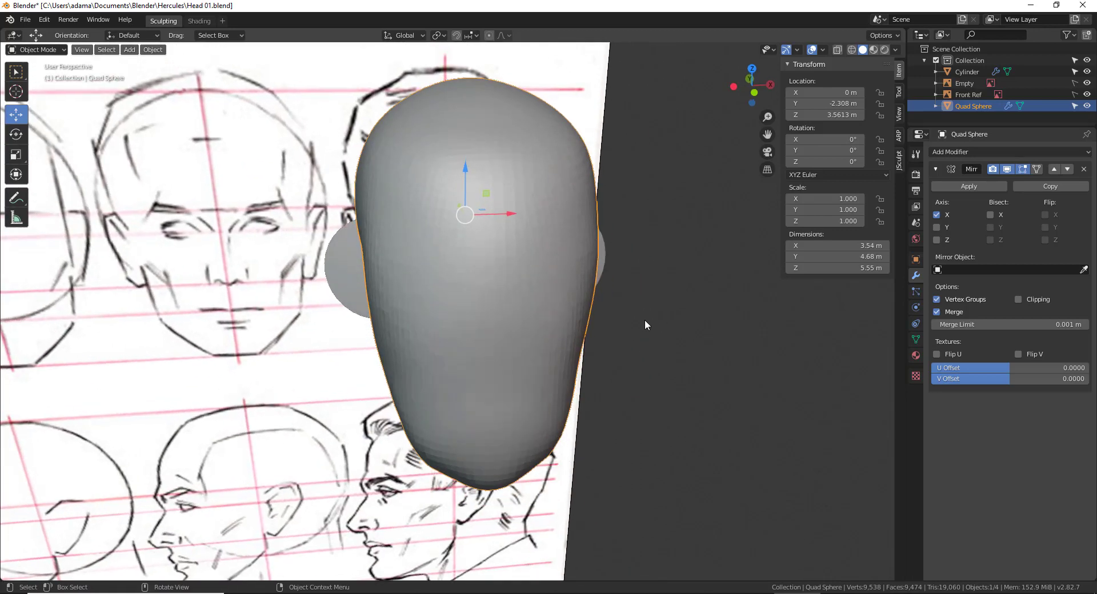
key(ctrl+Tab)
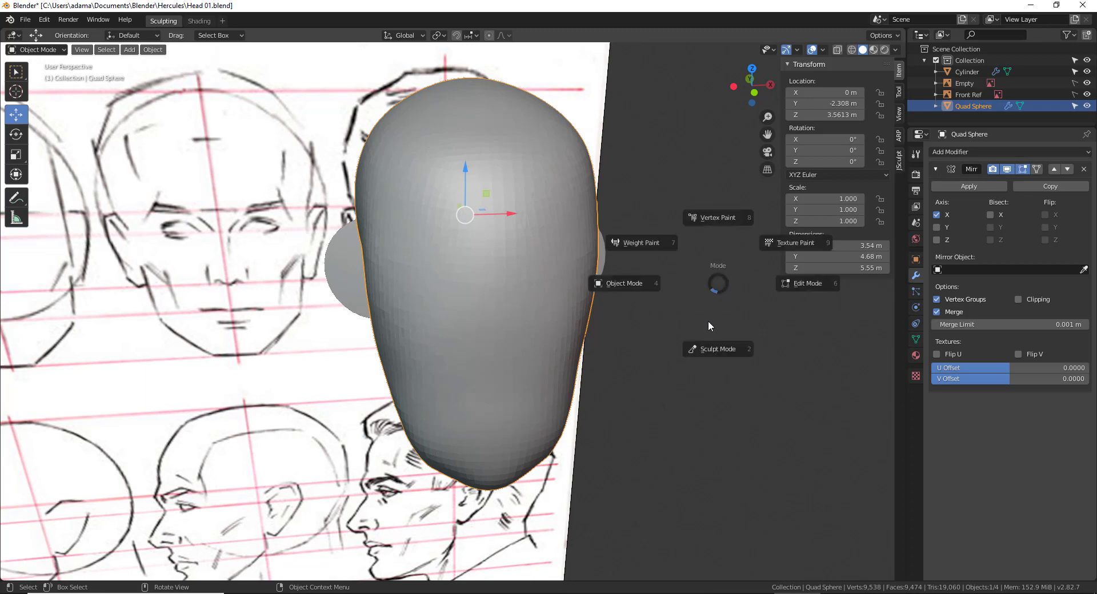
click(707, 345)
- Carve the mirrored eye sockets into the head in front view using Clay Strips with a 72 px radius
middle_drag(646, 314, 624, 287)
key(c)
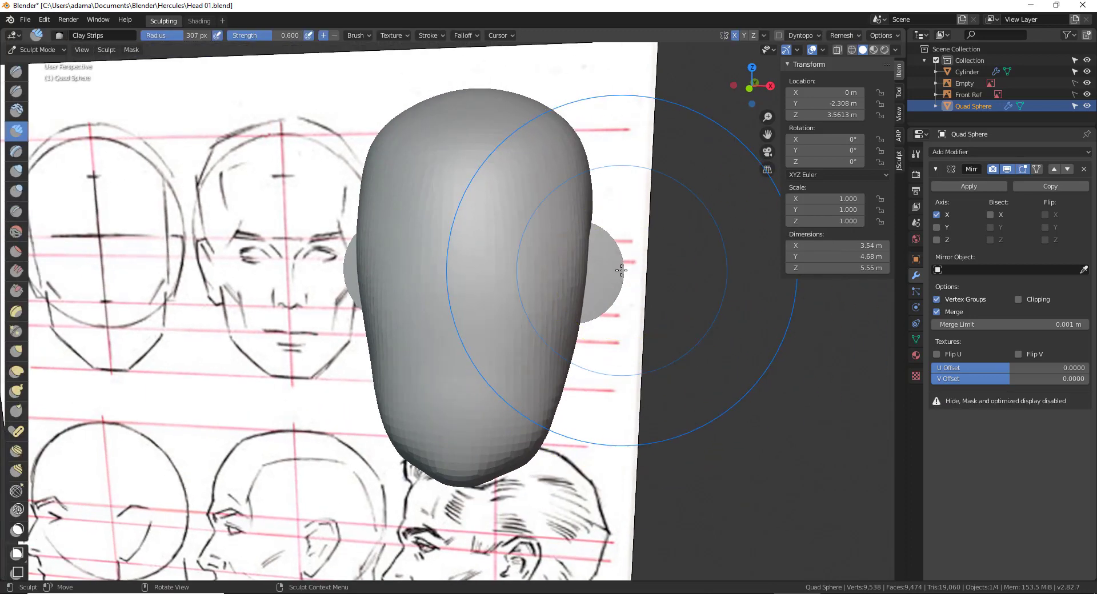
key(f)
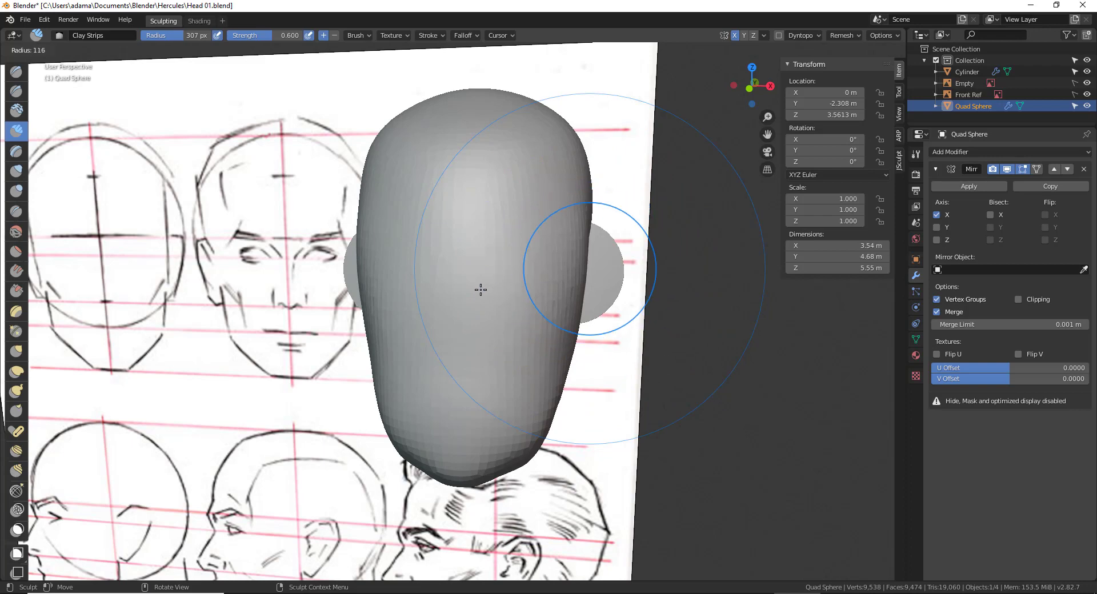
click(481, 289)
key(KP_1)
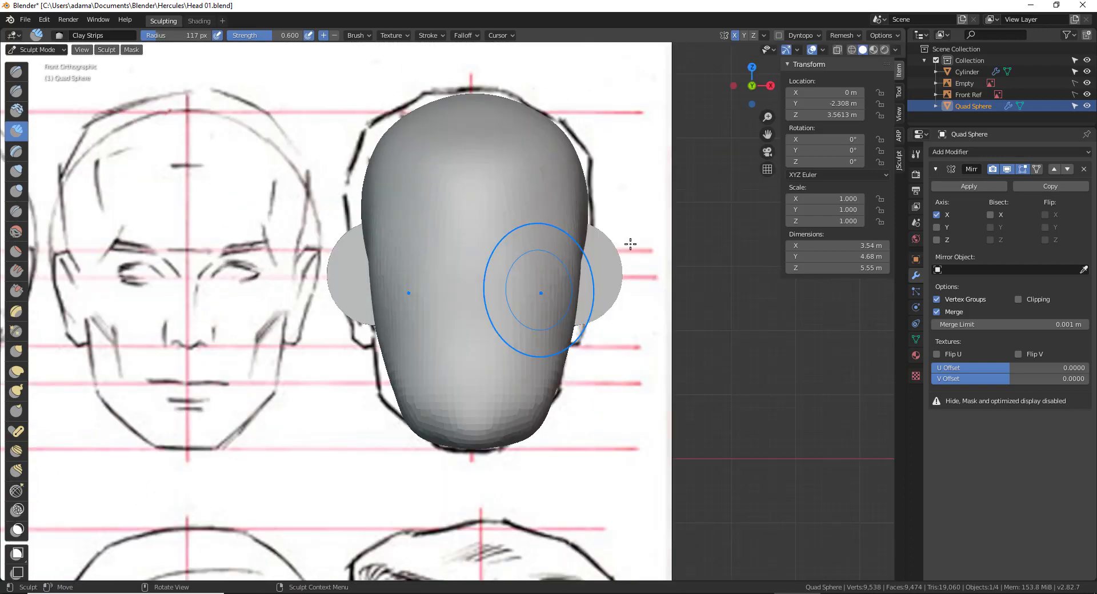
key(f)
click(492, 283)
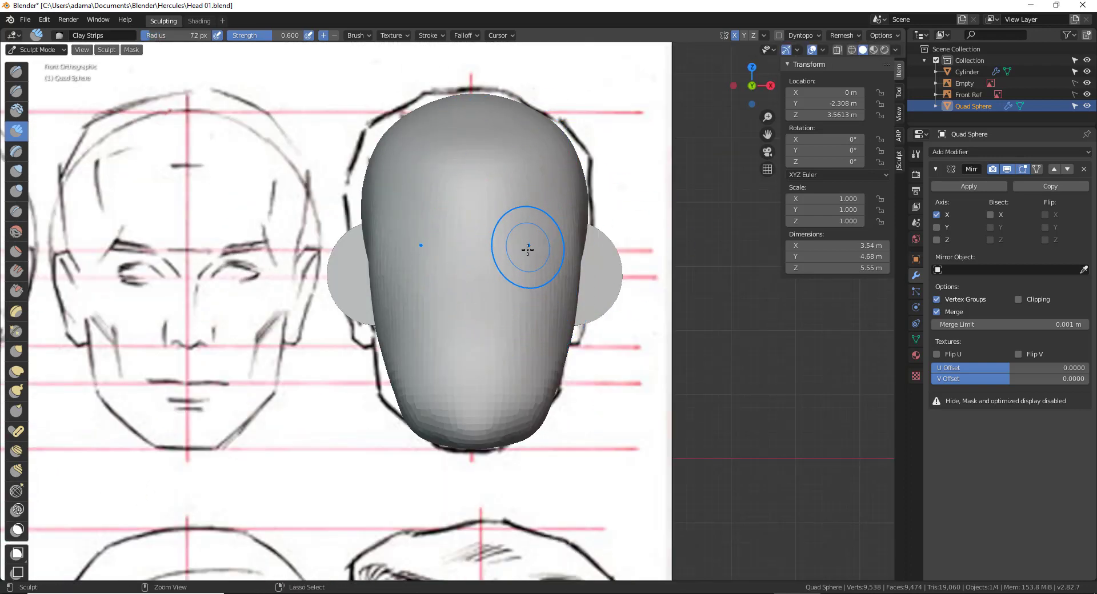
mouse_move(518, 254)
mouse_down()
mouse_move(536, 262)
mouse_move(505, 225)
mouse_up()
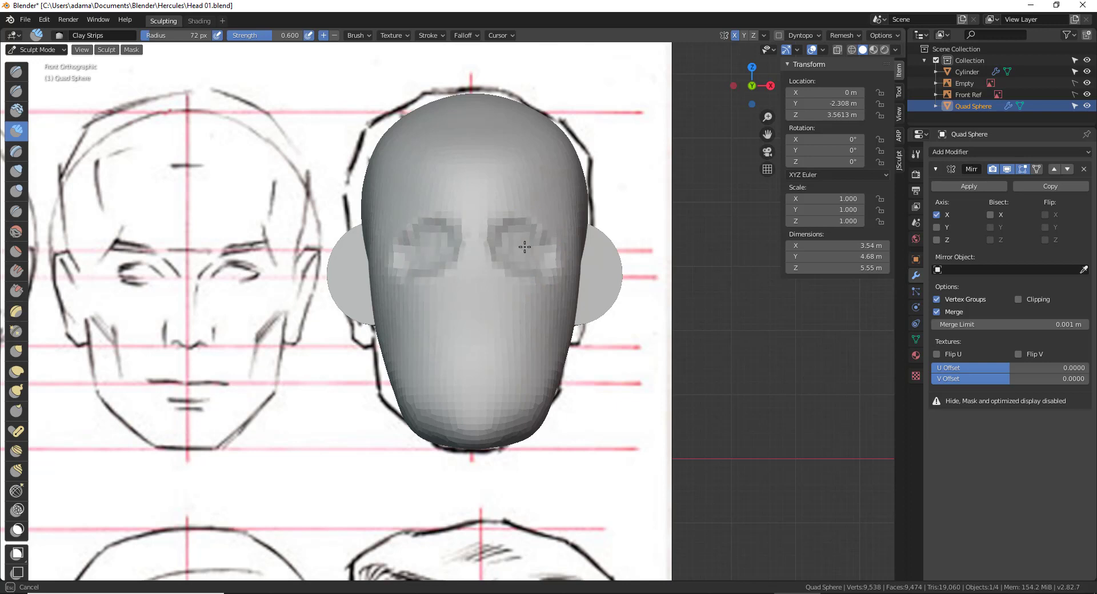
- Adjust the eye sockets and nose bridge with the Grab brush, reducing its radius to 86 px
key(f)
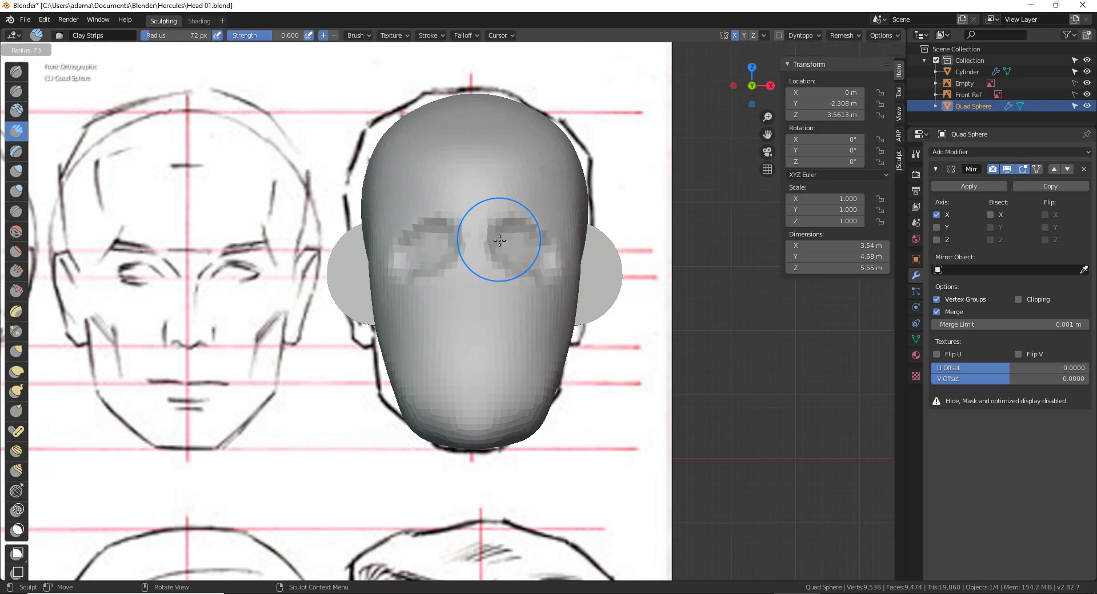
click(522, 253)
key(g)
drag(503, 244, 491, 239)
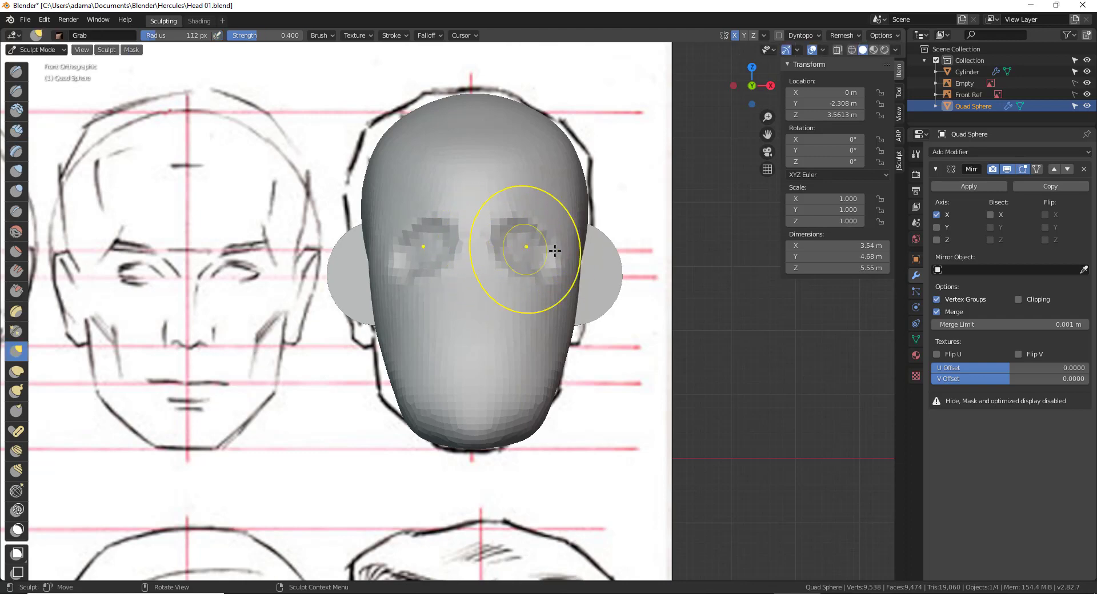
middle_drag(568, 252, 529, 263)
key(f)
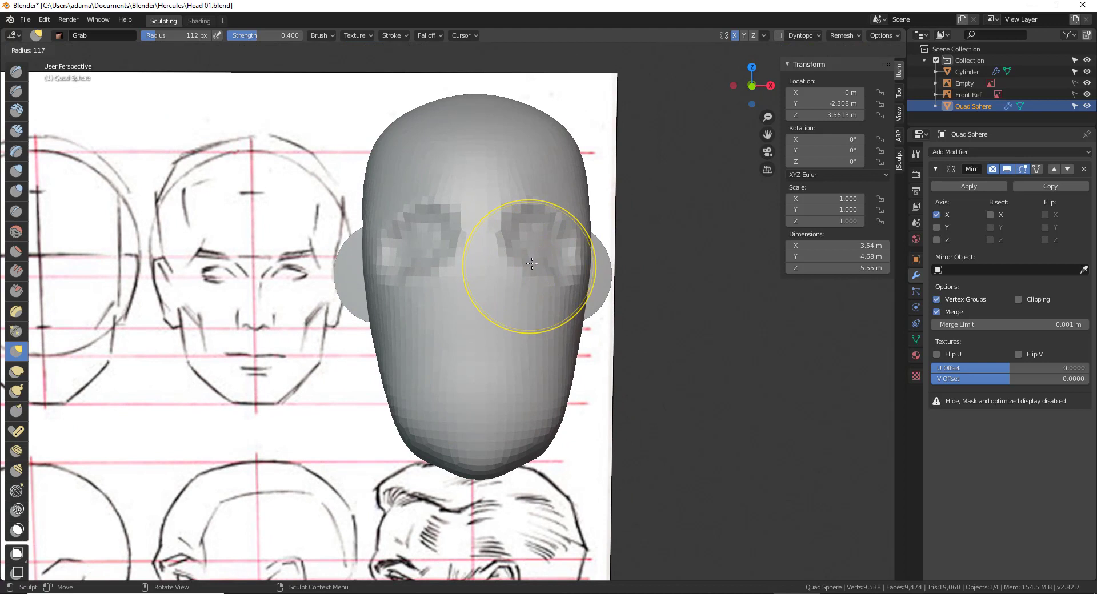
click(506, 261)
drag(508, 245, 482, 303)
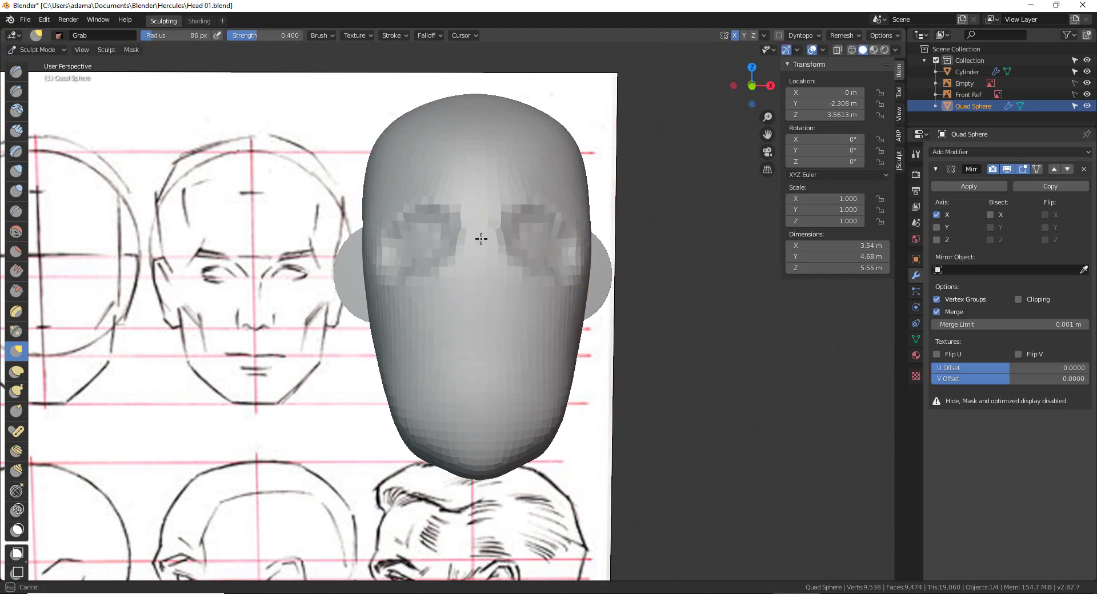
drag(481, 239, 471, 238)
- Build up the nose and a cheekbone ridge running back to the ear with the Clay Strips brush
key(c)
mouse_move(482, 286)
mouse_down()
mouse_move(465, 259)
mouse_move(474, 279)
mouse_up()
middle_drag(474, 279, 441, 355)
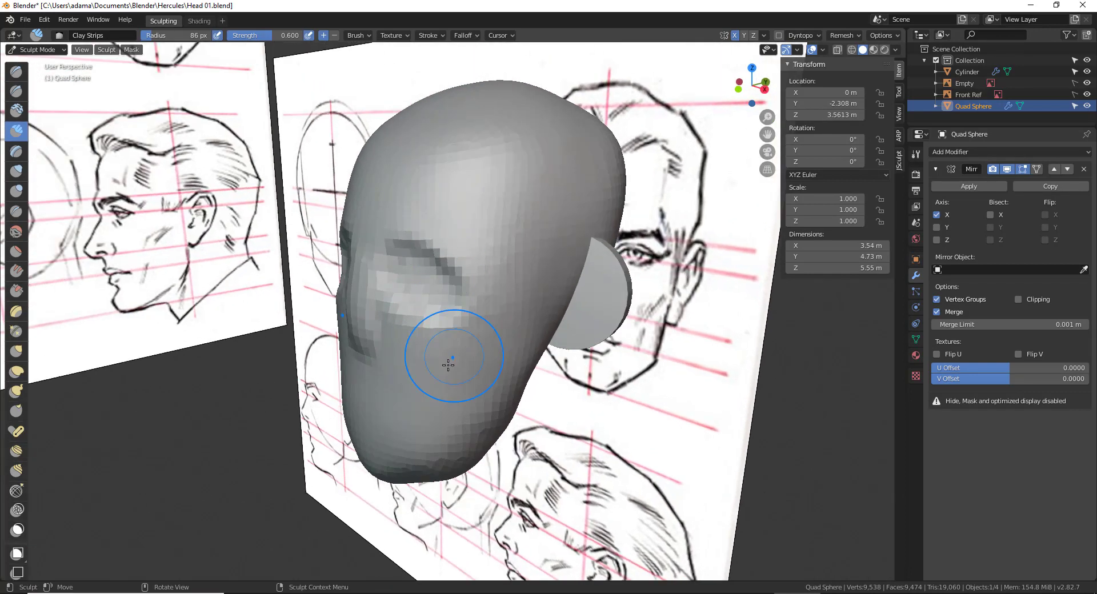
mouse_move(441, 355)
mouse_down()
mouse_move(546, 307)
mouse_move(412, 330)
mouse_move(552, 297)
mouse_up()
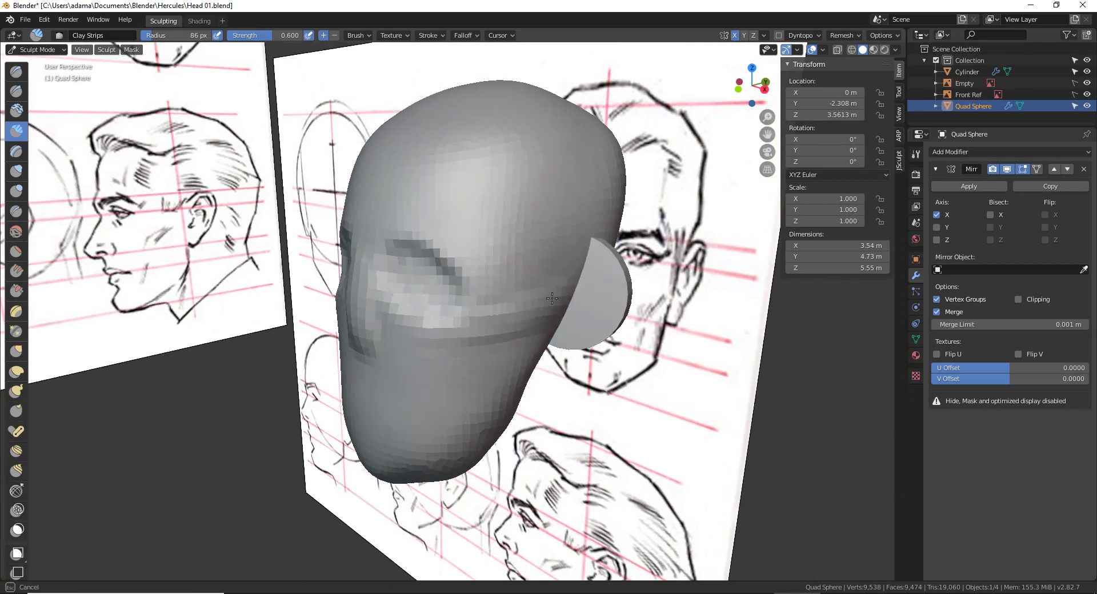
mouse_move(503, 331)
mouse_down()
mouse_move(506, 321)
mouse_move(384, 284)
mouse_up()
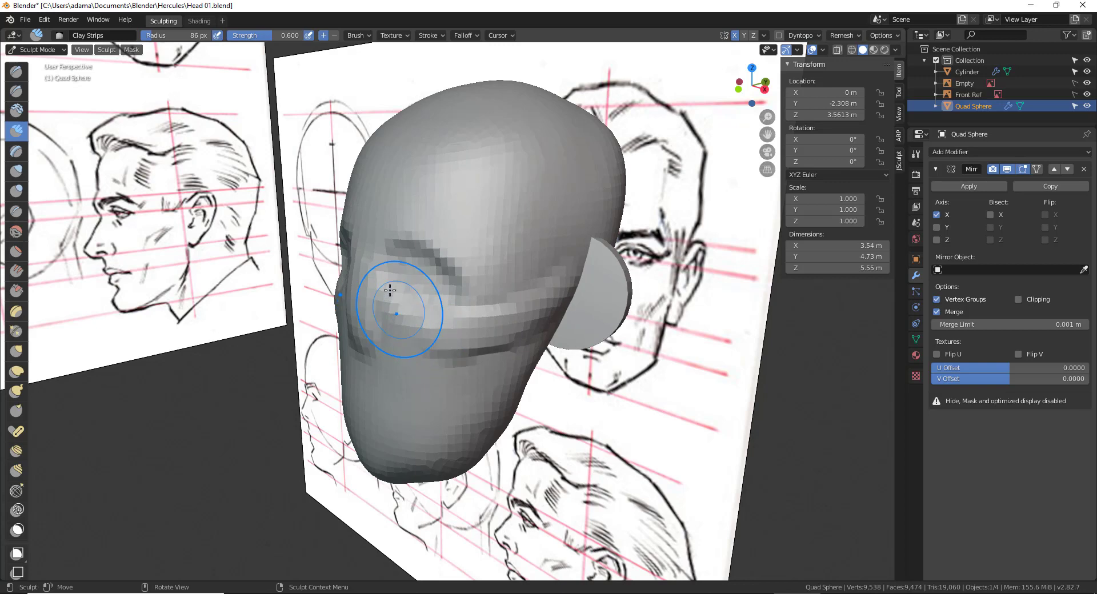
- Enable Dyntopo despite the Mirror modifier and set its detail size to 15.50 px
click(916, 154)
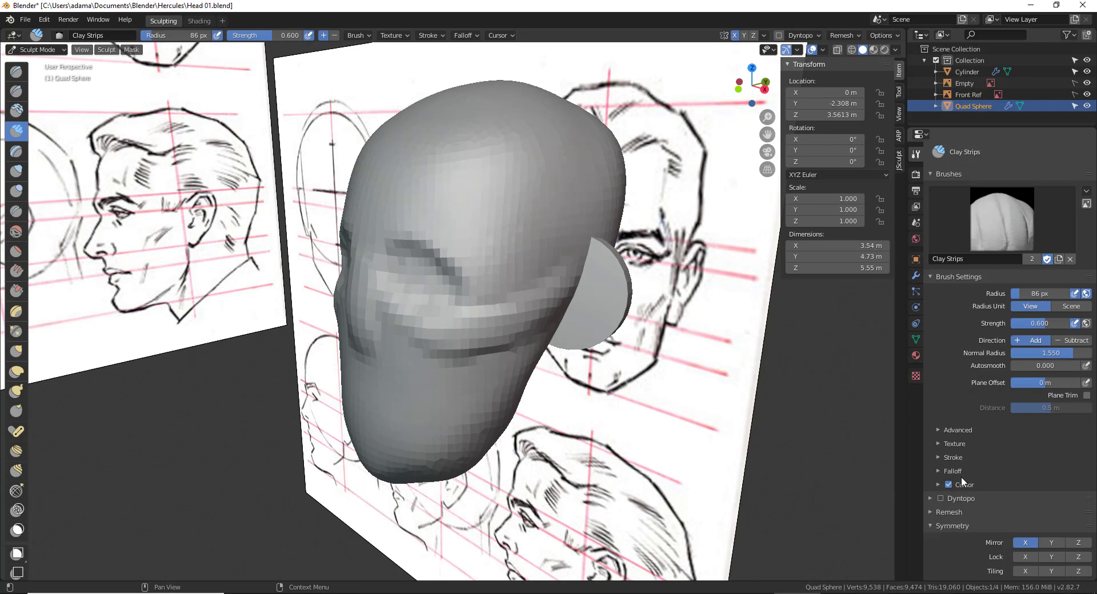
click(951, 503)
click(941, 497)
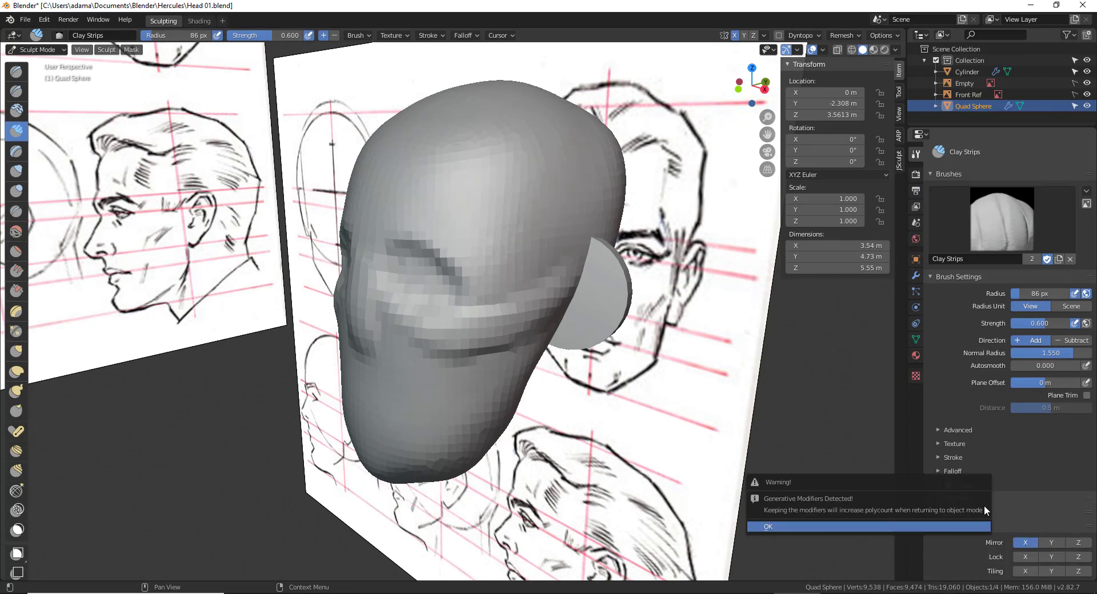
click(903, 530)
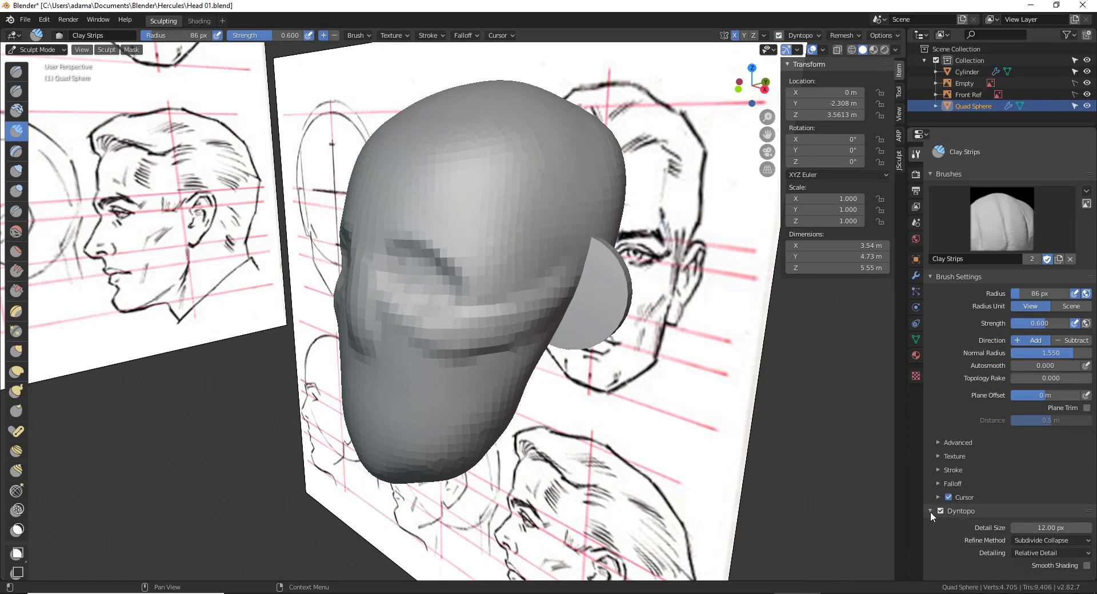
scroll(1042, 455, down, 4)
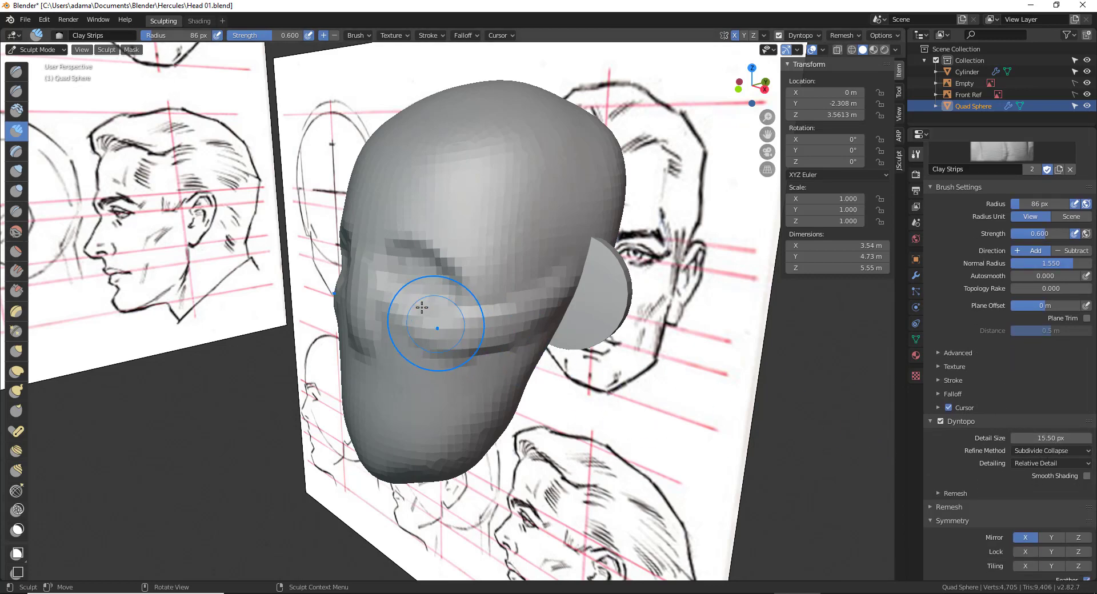
- Resculpt the cheekbone ridge towards the ear and the side of the nose with Clay Strips on dynamic topology
drag(420, 309, 514, 312)
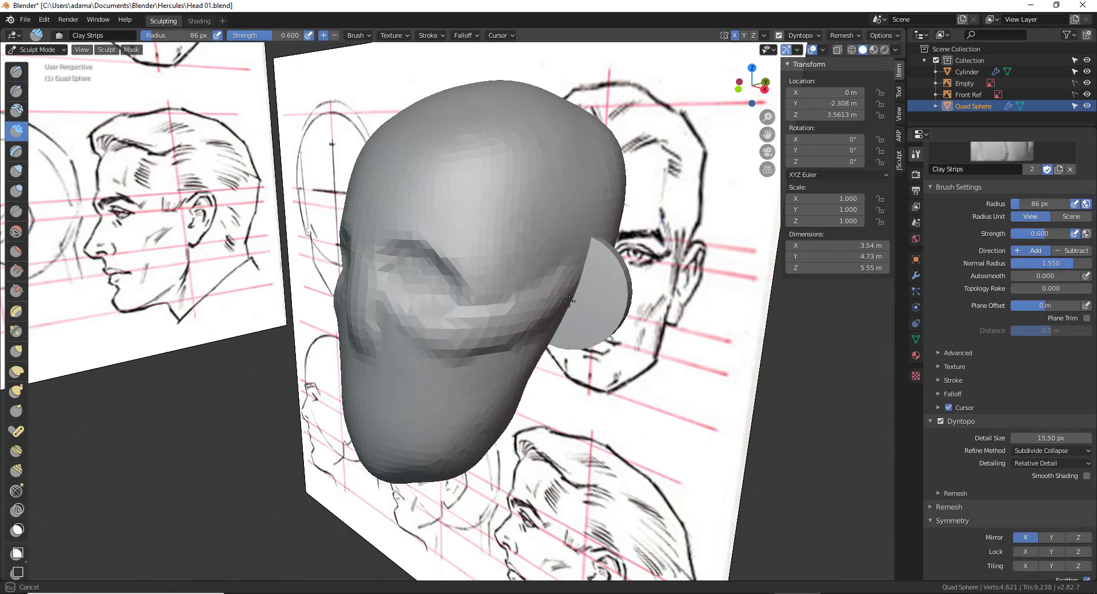
middle_drag(569, 301, 502, 274)
drag(490, 281, 489, 303)
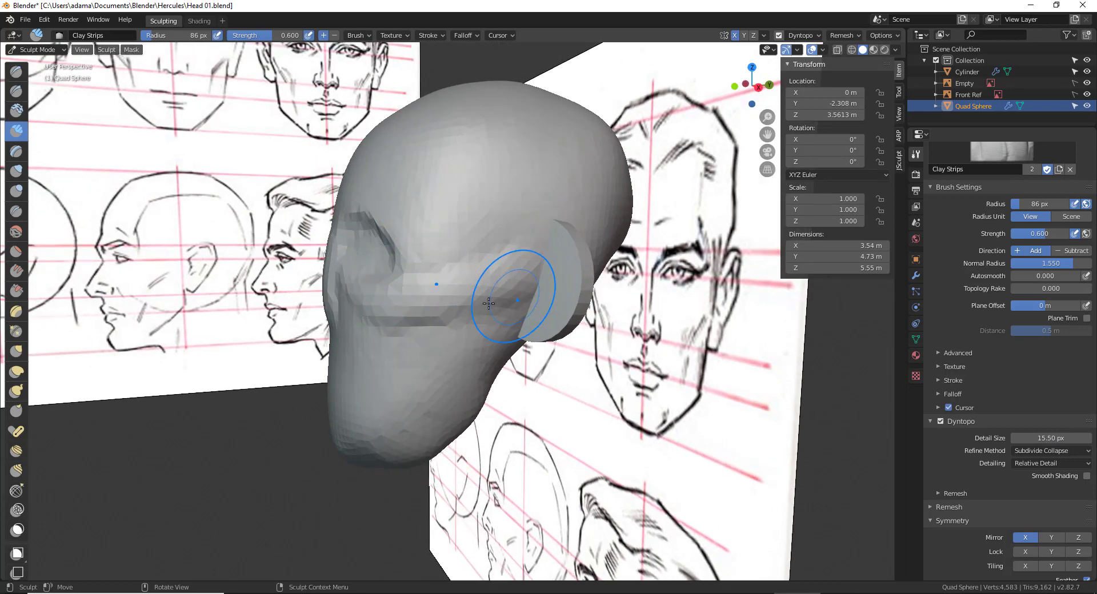
middle_drag(365, 296, 422, 294)
mouse_move(371, 293)
mouse_down()
mouse_move(366, 306)
mouse_move(367, 275)
mouse_up()
middle_drag(367, 274, 341, 322)
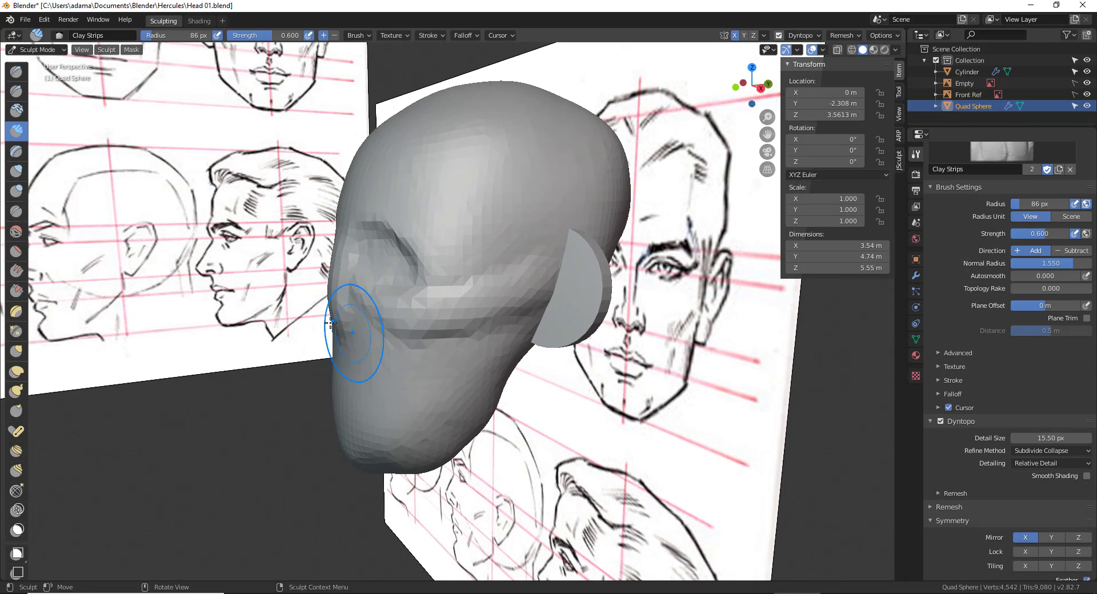
- Pull the nose forward out of the face with the Grab brush at a 131 px radius
key(g)
mouse_move(337, 302)
mouse_down()
mouse_move(281, 302)
mouse_move(349, 273)
mouse_move(366, 211)
mouse_up()
mouse_move(367, 208)
middle_down()
mouse_move(469, 279)
mouse_move(519, 274)
mouse_move(478, 290)
mouse_move(519, 316)
middle_up()
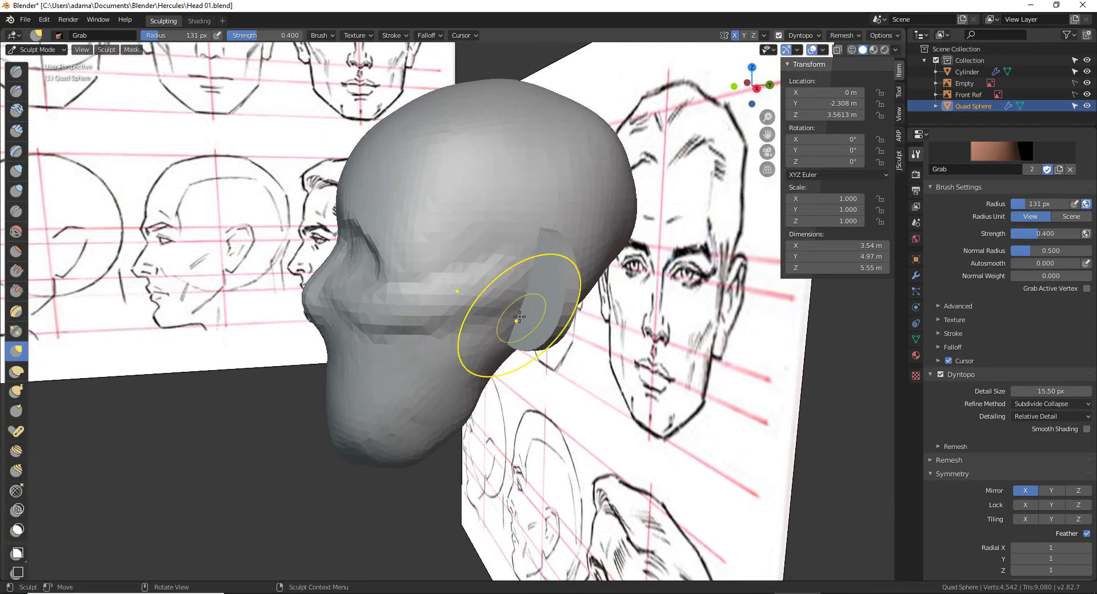
- Build up the side of the jaw below the ear using Clay Strips with a 69 px radius
key(c)
key(f)
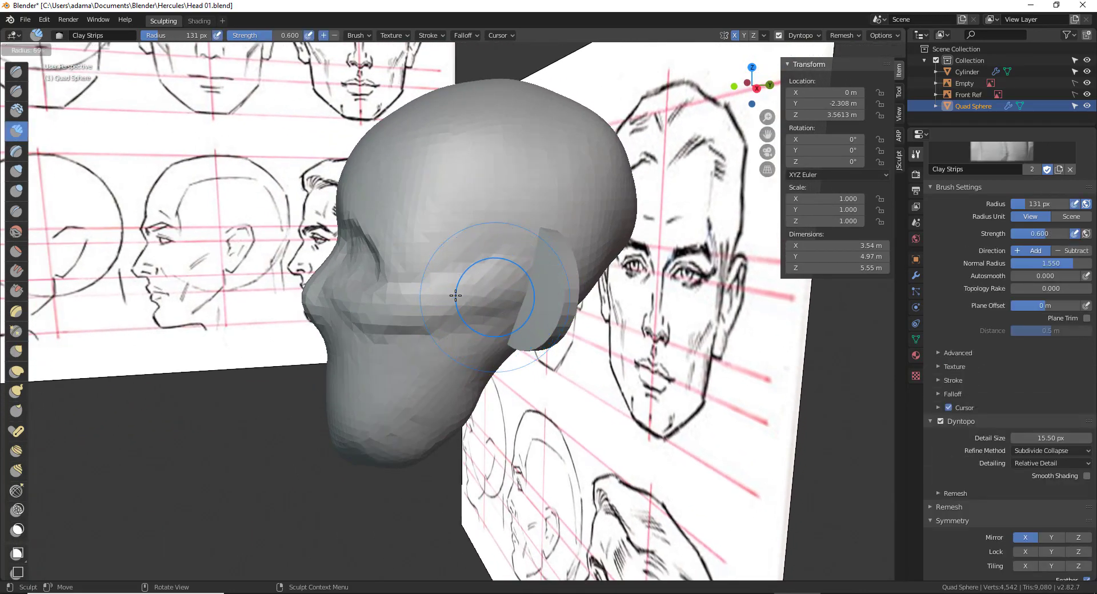
click(456, 295)
mouse_move(472, 371)
mouse_down()
mouse_move(394, 423)
mouse_move(490, 252)
mouse_move(488, 304)
mouse_up()
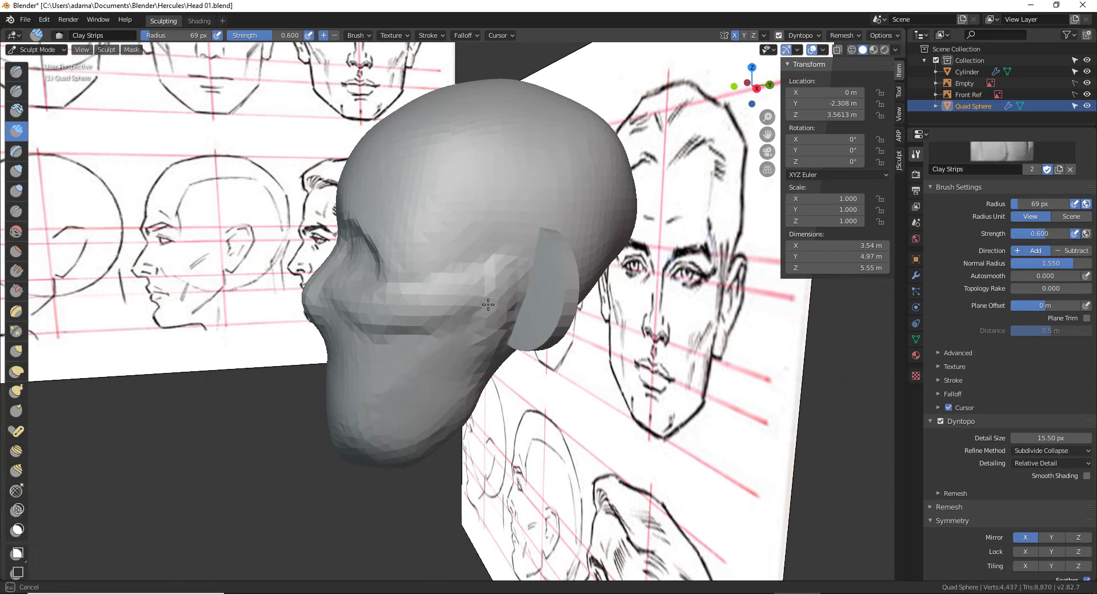
mouse_move(421, 412)
mouse_down()
mouse_move(396, 460)
mouse_move(400, 434)
mouse_up()
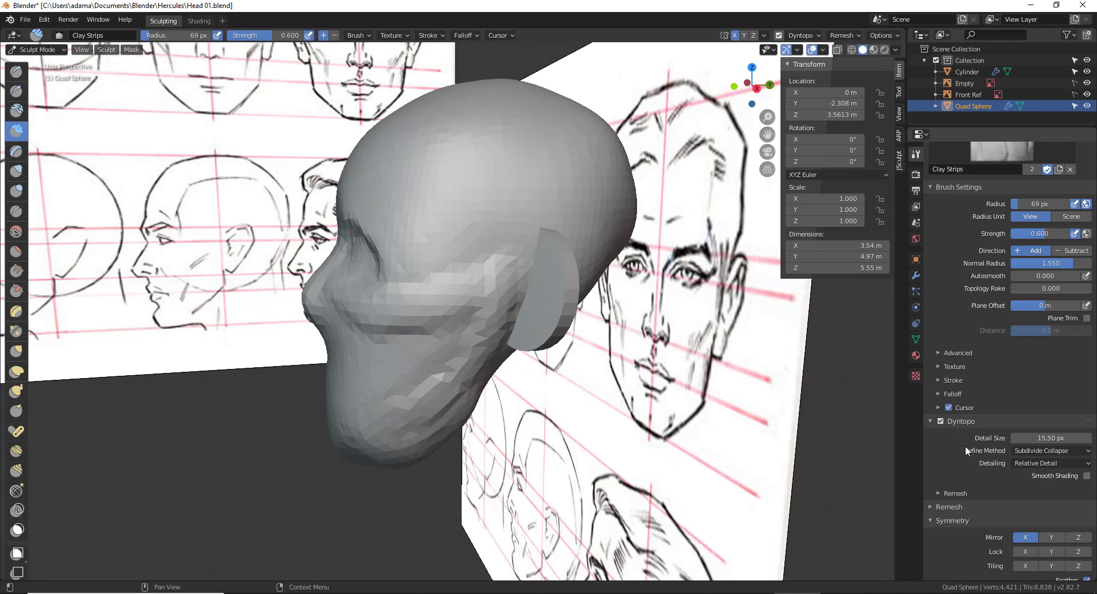
- Set the Dyntopo detail size to 17.50 px and continue shaping the jaw down to the chin with Clay Strips
click(1041, 450)
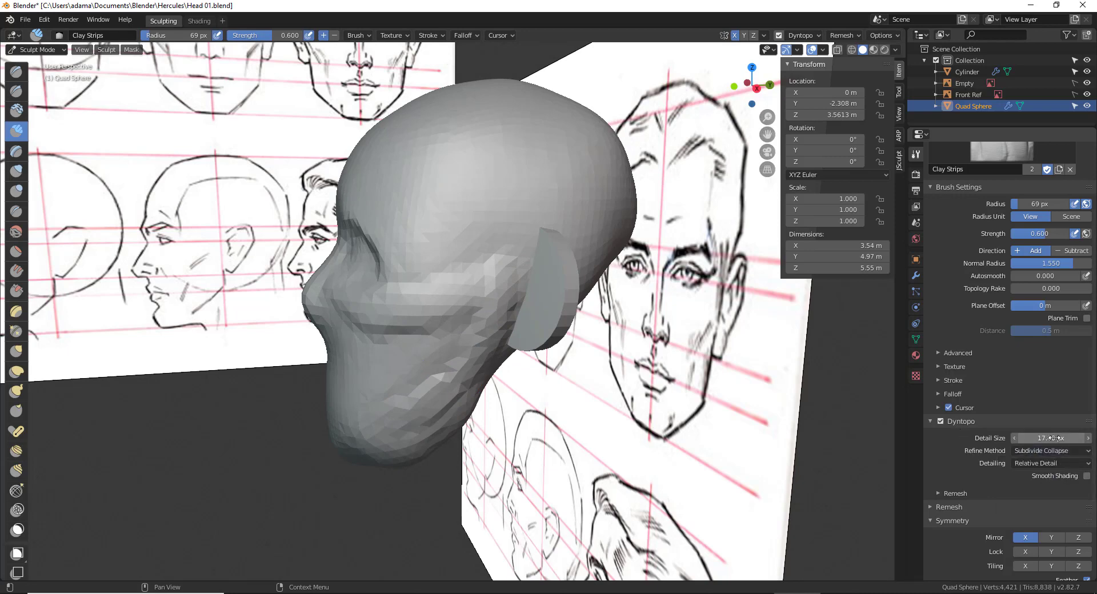
drag(484, 346, 437, 423)
mouse_move(437, 422)
middle_down()
mouse_move(416, 402)
mouse_move(416, 480)
middle_up()
drag(416, 480, 453, 453)
middle_drag(453, 453, 345, 405)
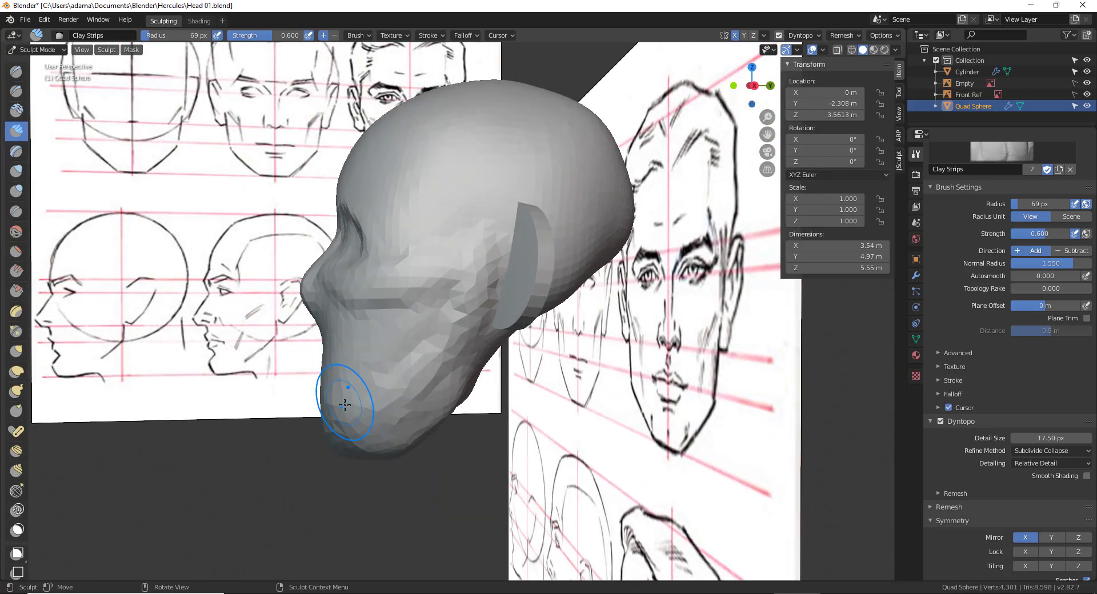
- Pull the chin forward and reshape the underside of the jaw with the Grab brush at a 179 px radius
key(g)
mouse_move(347, 413)
mouse_down()
mouse_move(287, 397)
mouse_move(313, 423)
mouse_up()
middle_drag(362, 417, 380, 367)
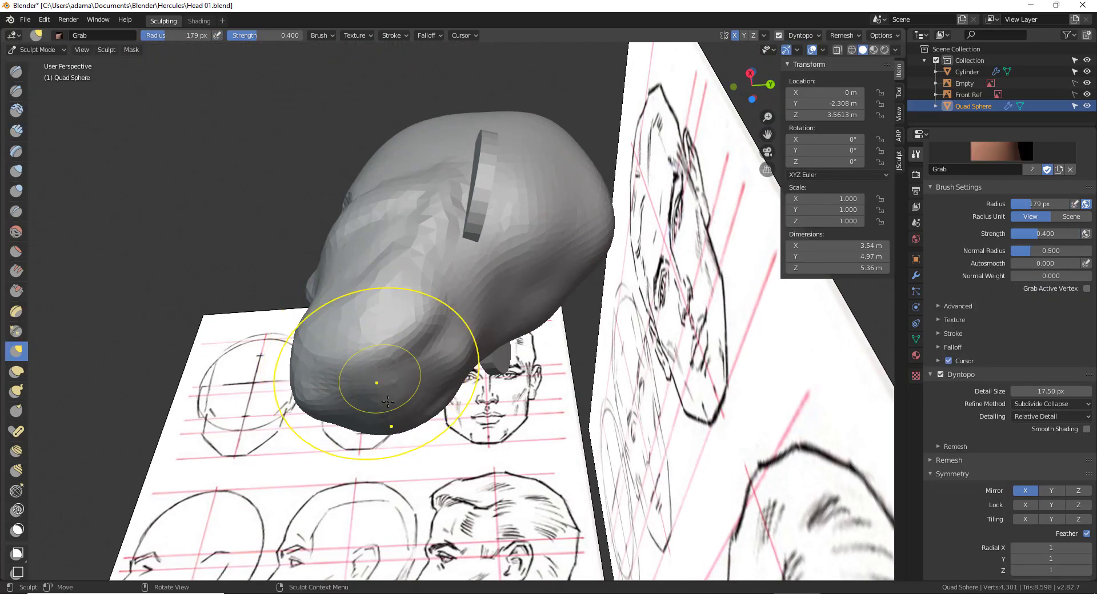
mouse_move(388, 401)
mouse_down()
mouse_move(400, 377)
mouse_move(452, 368)
mouse_up()
- Set the brush radius to 82 px and hollow out the underside of the jaw with Clay Strips
key(f)
click(408, 400)
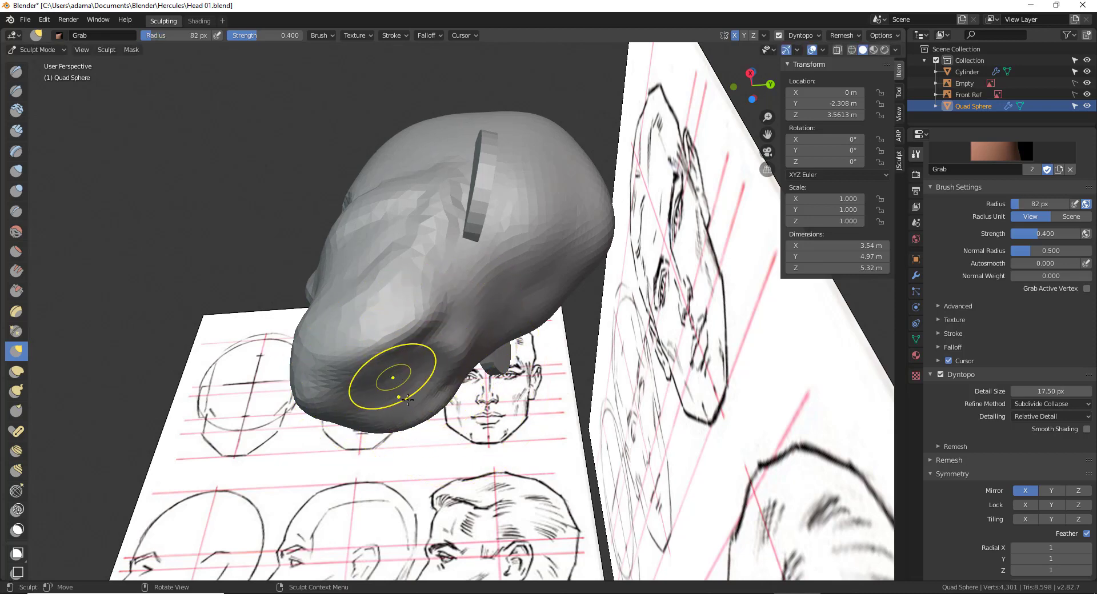
middle_drag(407, 400, 370, 409)
key(c)
mouse_move(369, 409)
mouse_down()
mouse_move(413, 338)
mouse_move(457, 309)
mouse_move(436, 301)
mouse_up()
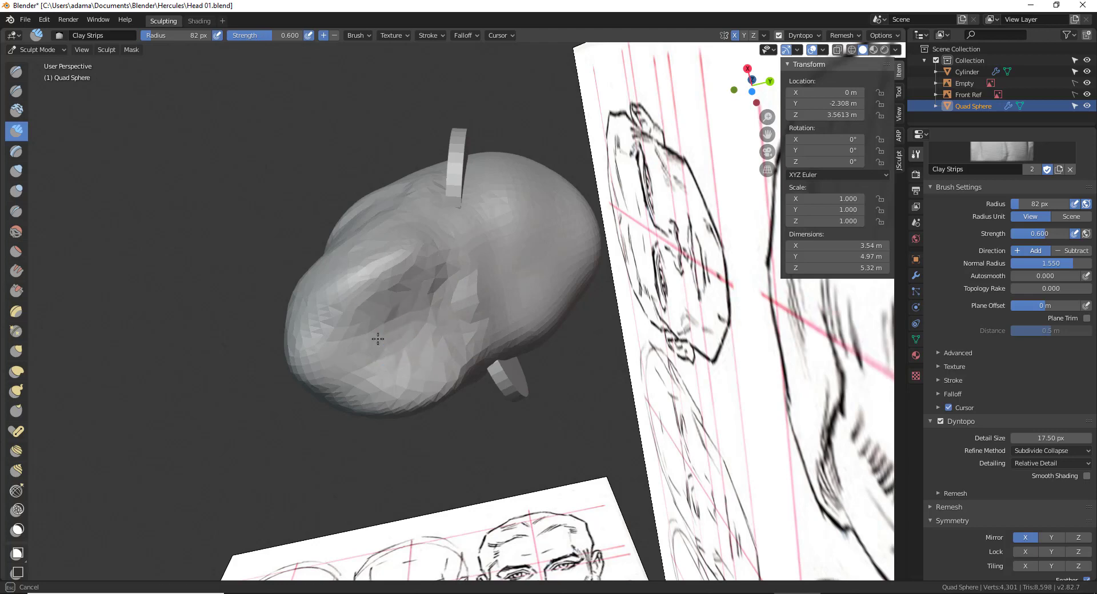
mouse_move(377, 338)
middle_down()
mouse_move(474, 420)
mouse_move(563, 443)
middle_up()
- Enlarge the Clay Strips radius to 164 px and work over the lower jaw beside the chin
key(f)
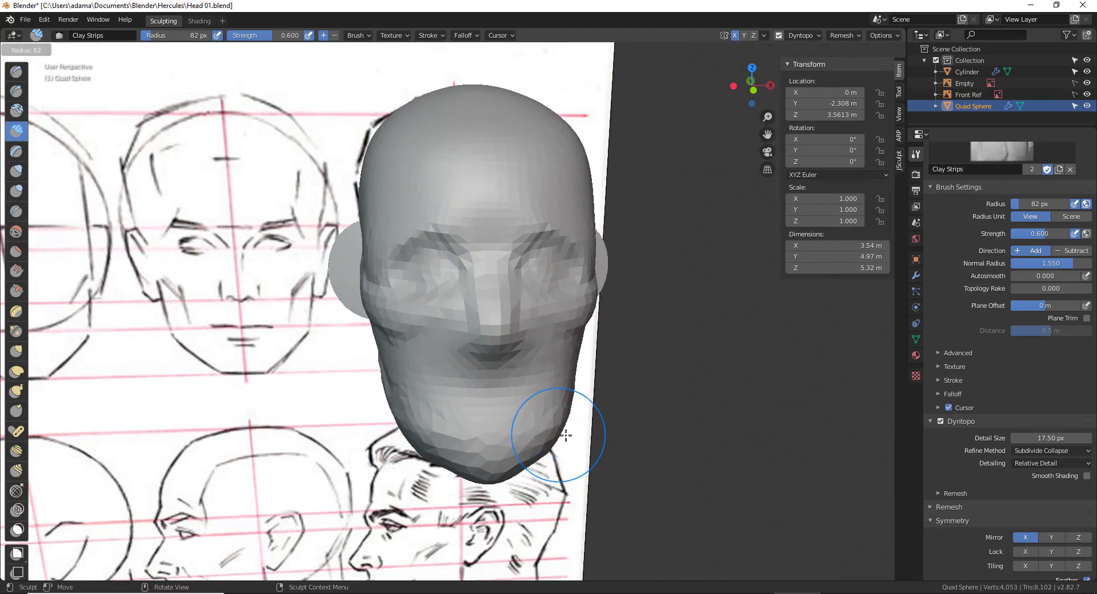
click(652, 437)
middle_drag(651, 437, 548, 465)
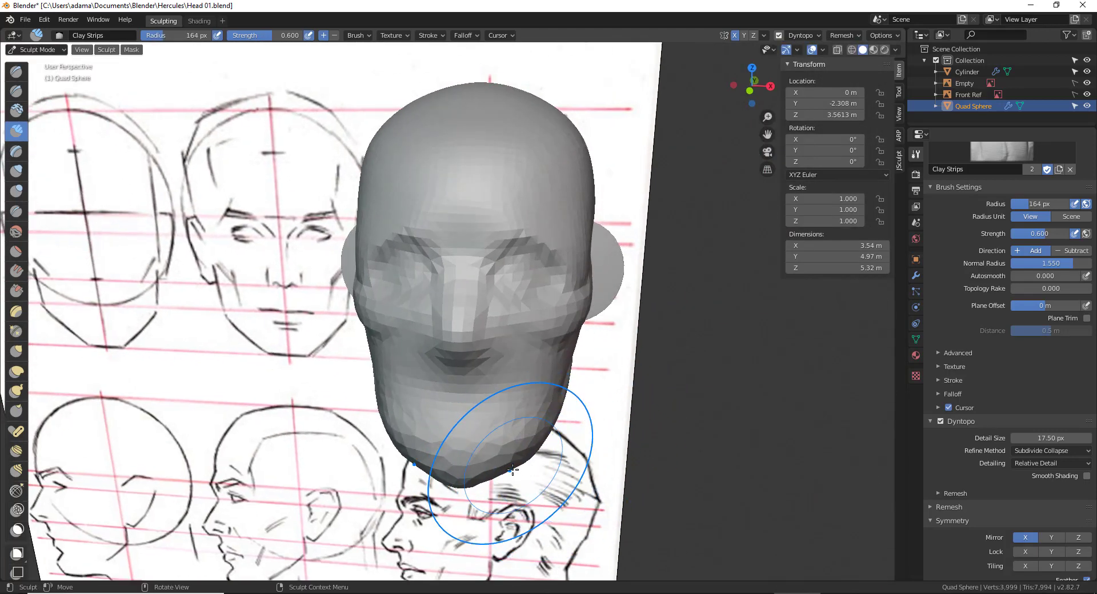
- Reduce the brush radius to 86 px and rework the eye socket and brow area with Clay Strips
key(g)
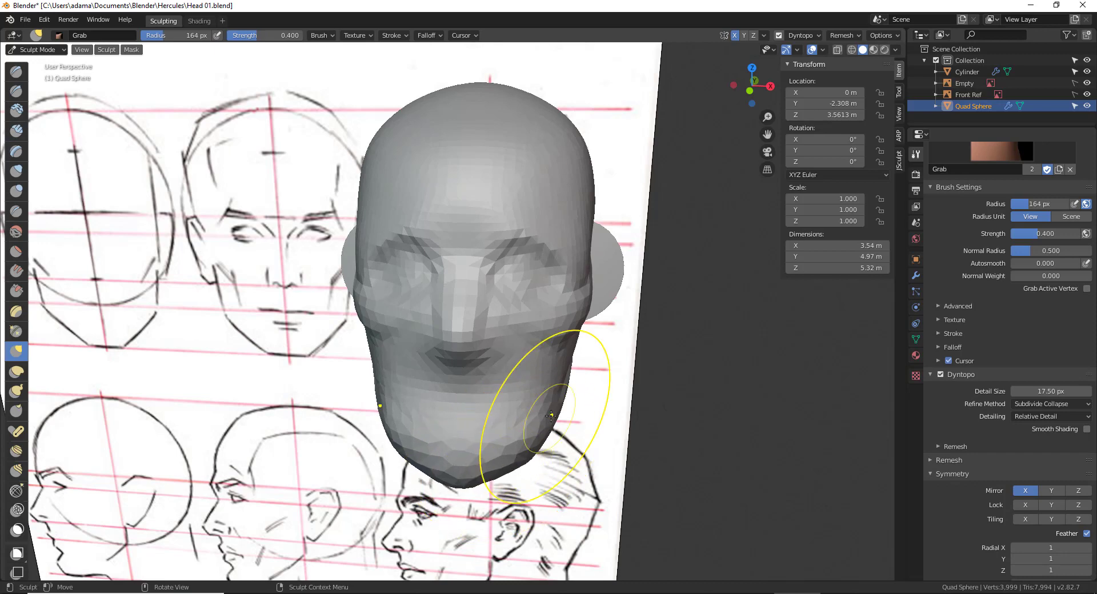
middle_drag(570, 359, 566, 303)
key(f)
click(490, 289)
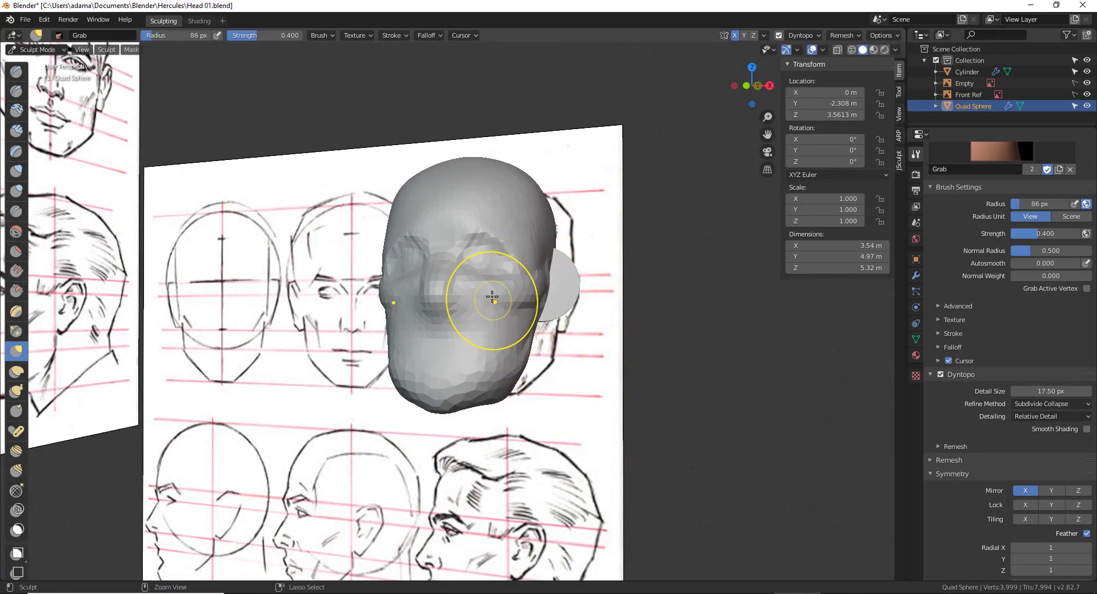
scroll(486, 280, up, 4)
key(shift+c)
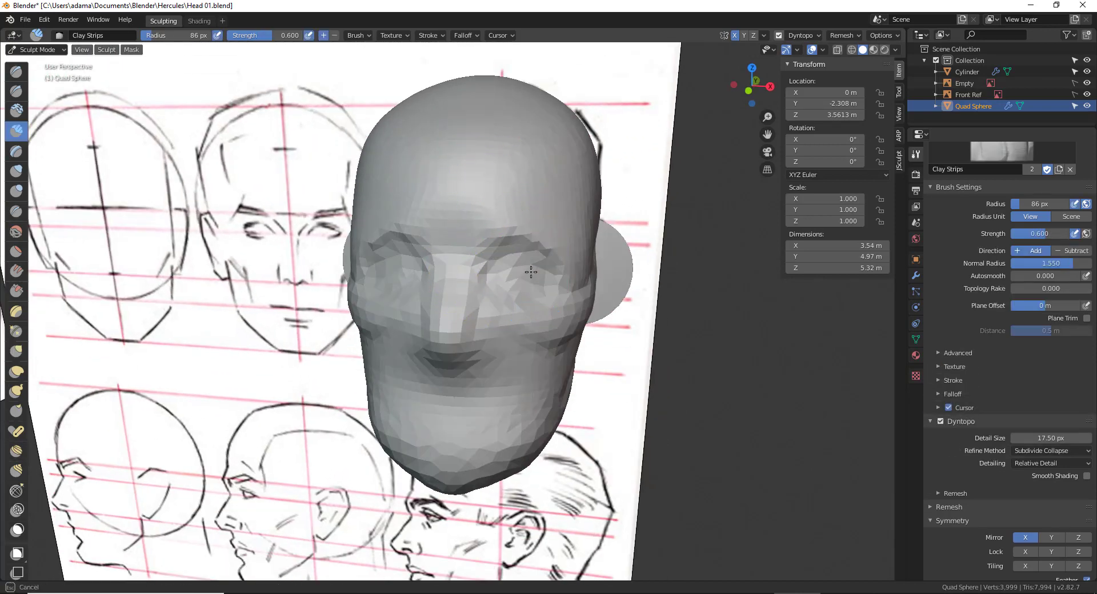
middle_drag(515, 249, 546, 244)
mouse_move(522, 243)
ctrl+mouse_down()
mouse_move(555, 238)
mouse_move(557, 257)
ctrl+mouse_up()
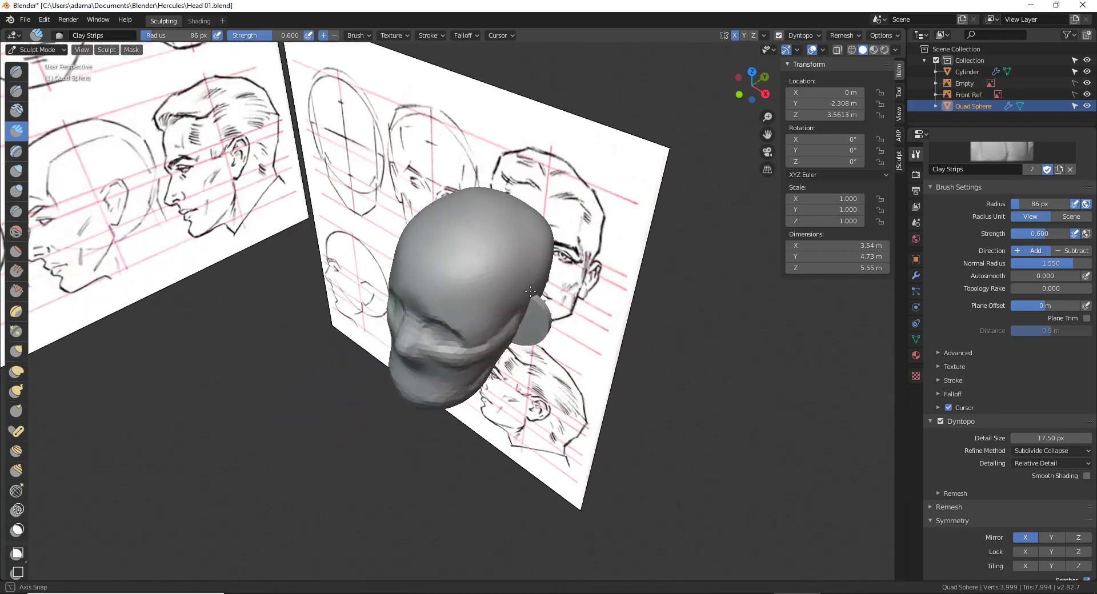